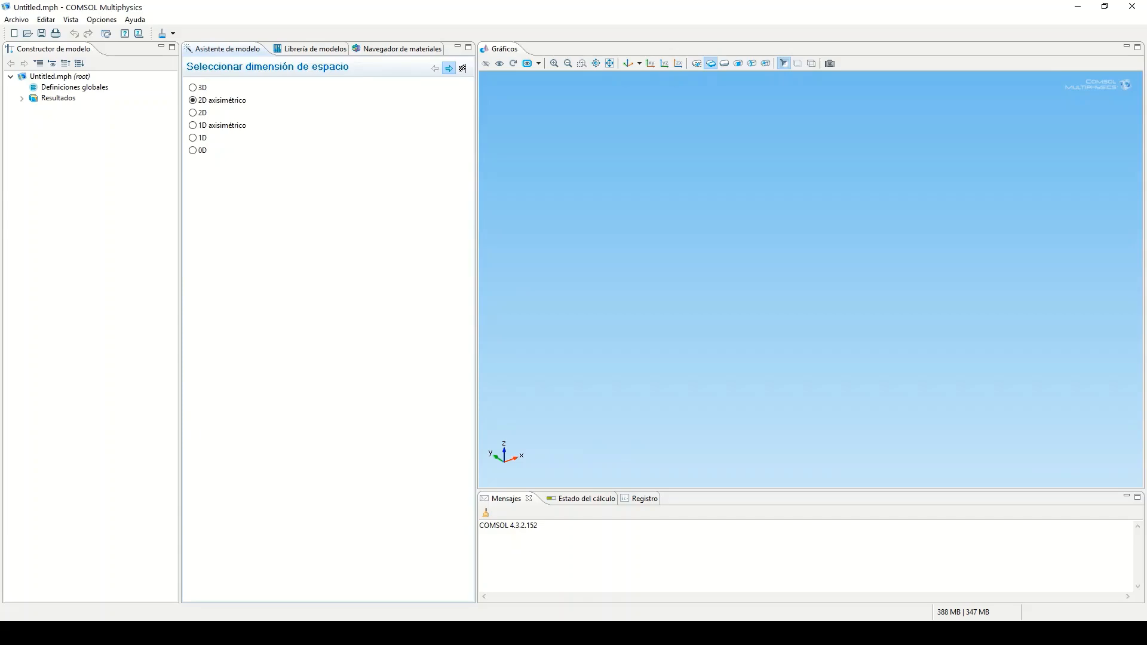
Accept the 2D axisymmetric space dimension and add the Transferencia de calor en fluidos (ht) physics to the model
left_click(448, 69)
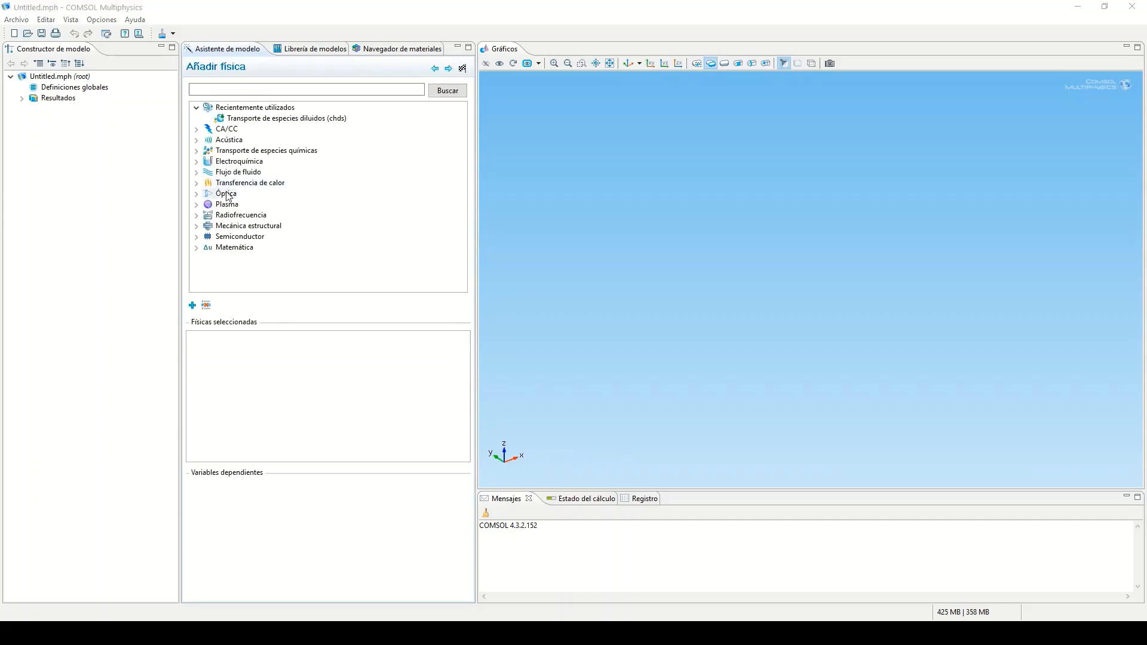
double_click(216, 184)
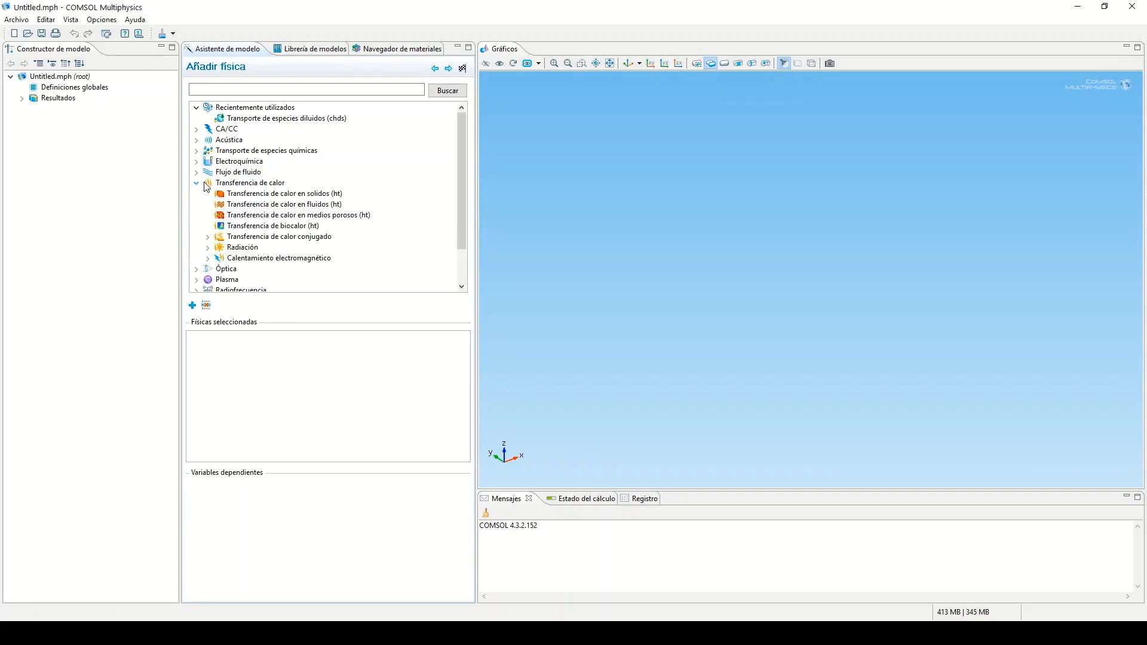
left_click(305, 205)
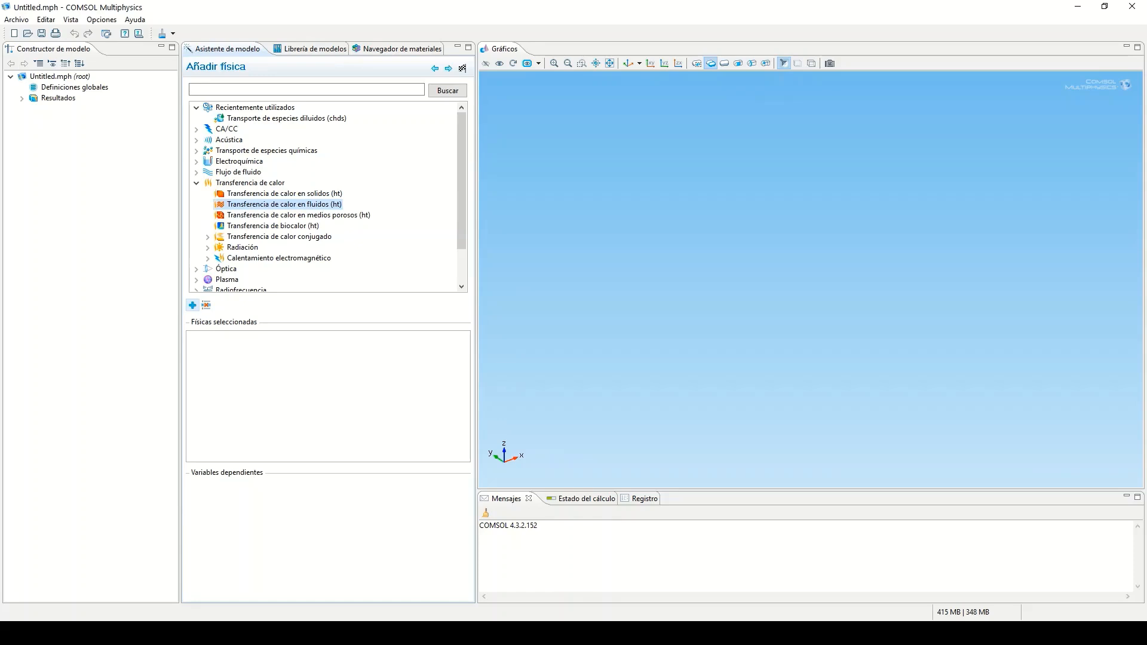
left_click(193, 306)
Choose the preset Temporal study and finish the model wizard
left_click(449, 68)
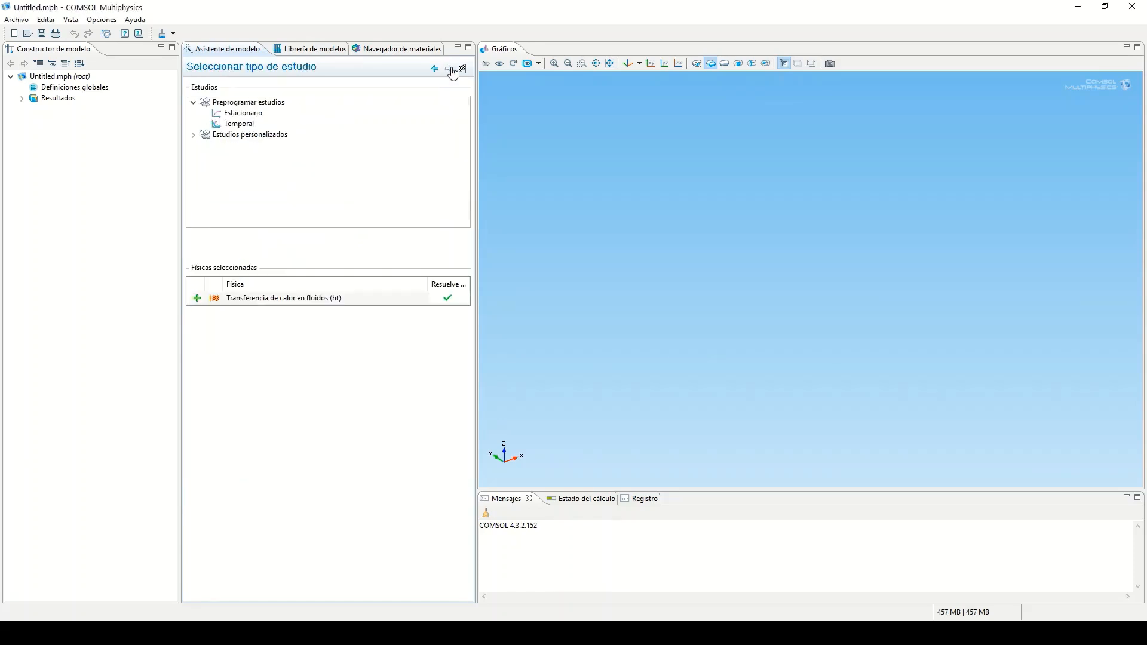
left_click(216, 124)
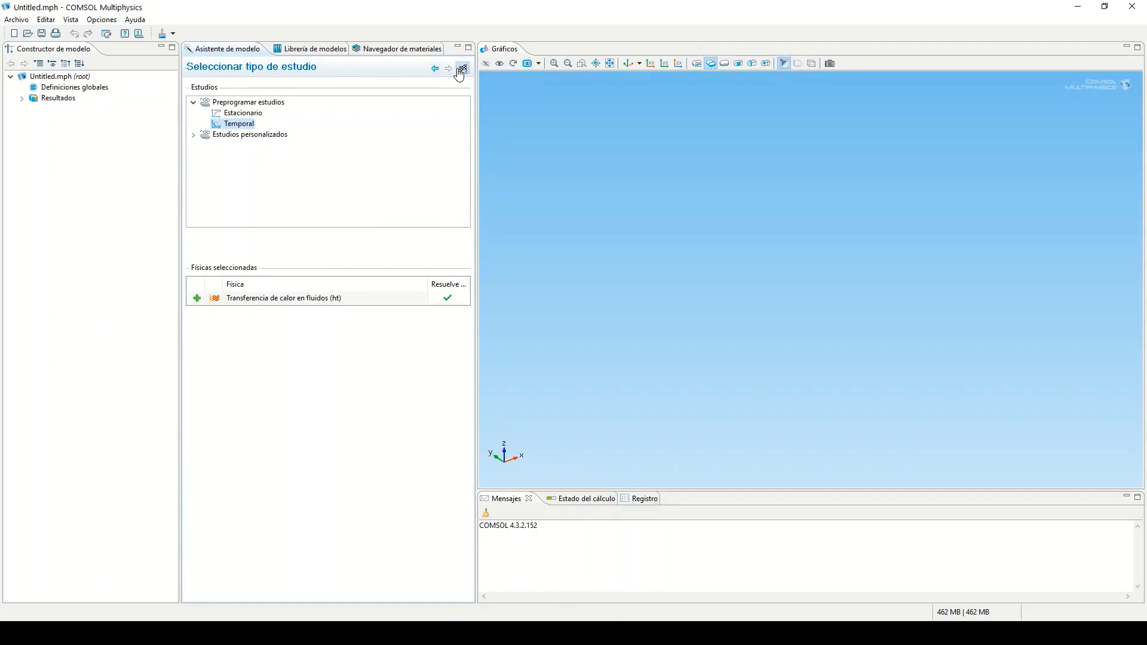
left_click(461, 70)
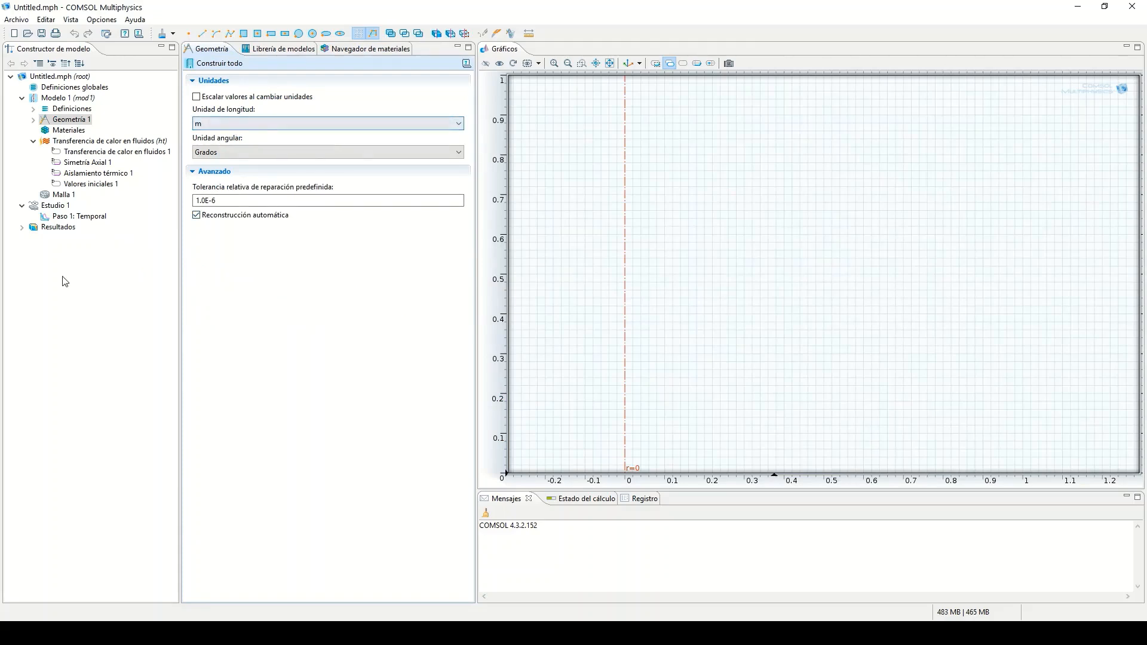
Add a Variables node under Definiciones of Modelo 1
left_click(63, 109)
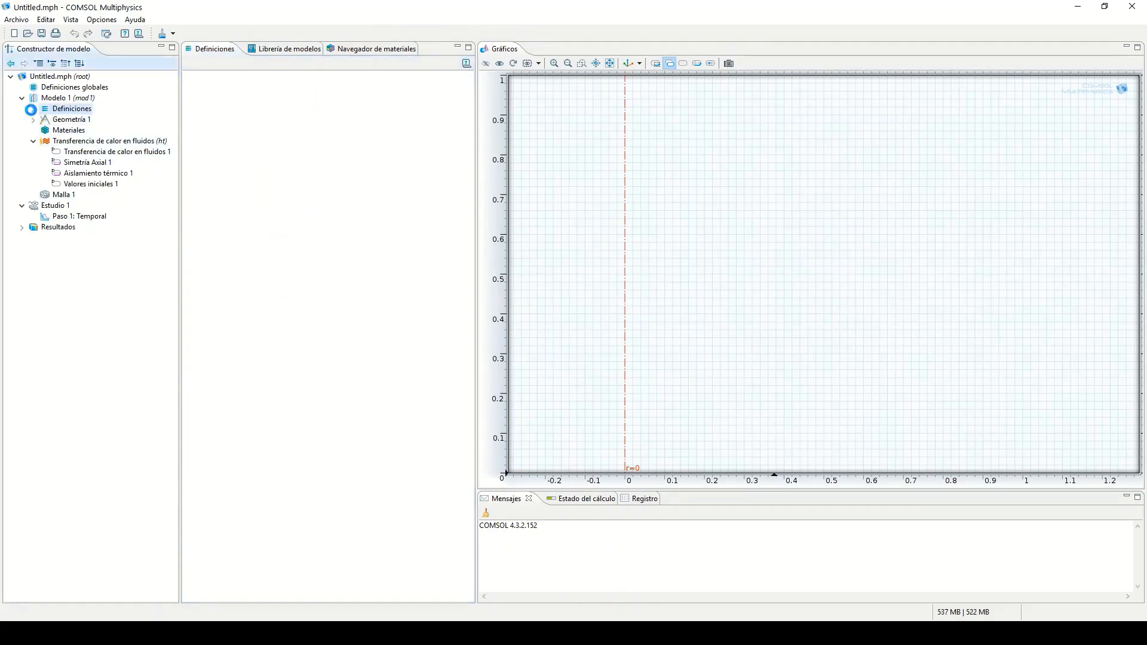
left_click(33, 110)
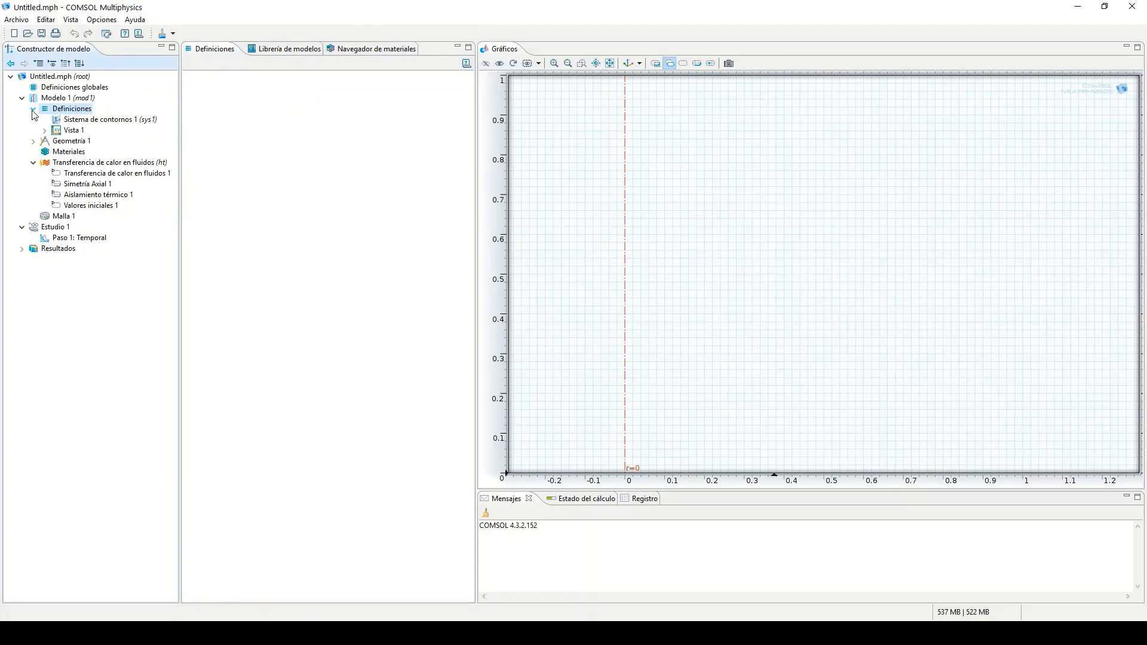
right_click(63, 116)
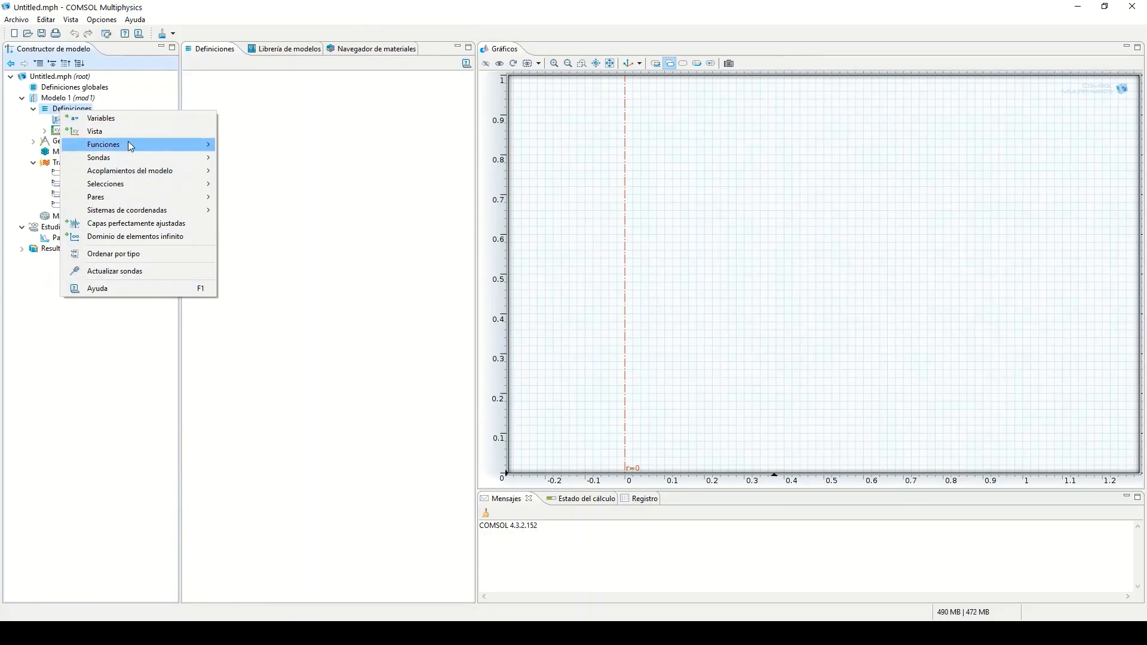
left_click(130, 119)
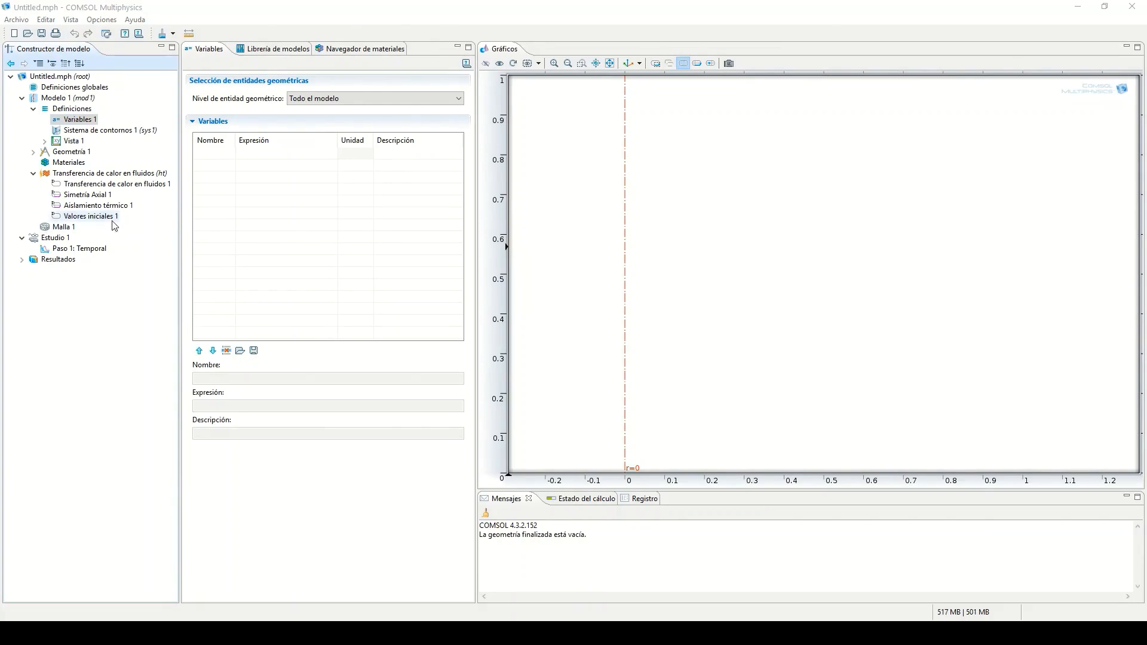
Define the variable L with the expression 4 and the description "longitud"
left_click(216, 155)
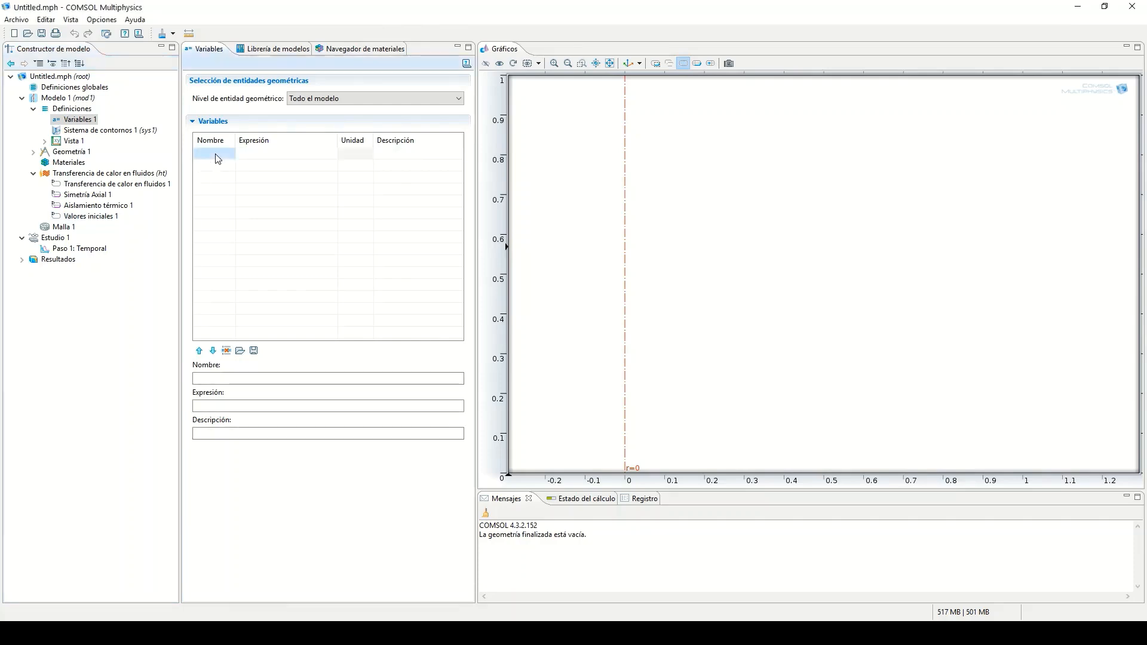
left_click(217, 155)
type("L")
key("Tab")
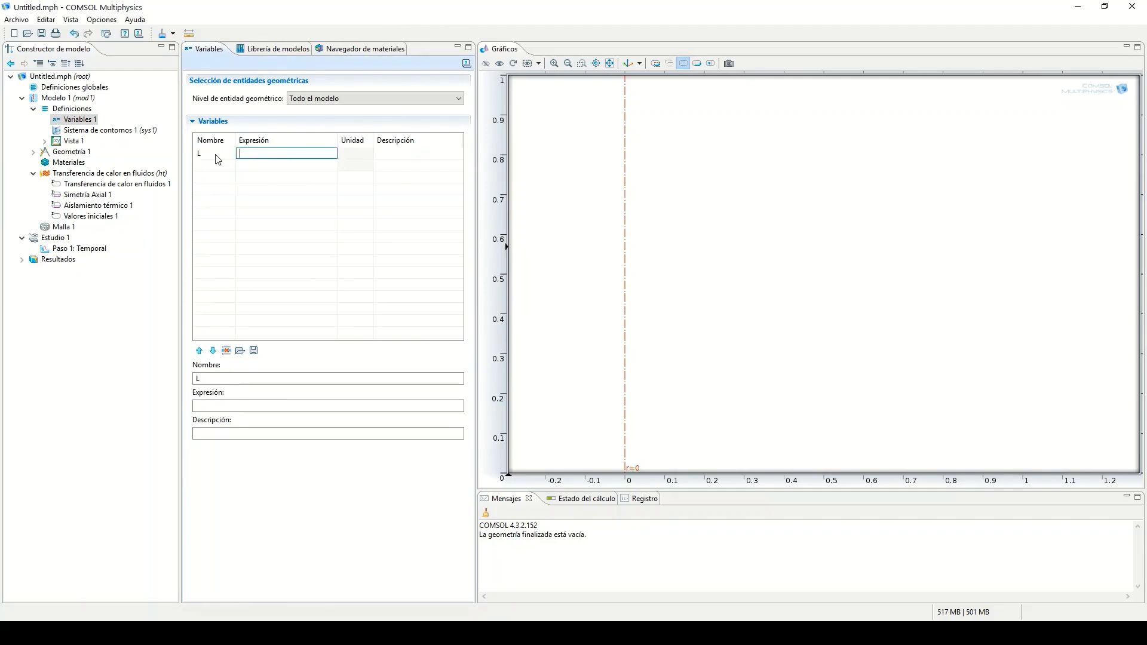
type("4")
key("Tab")
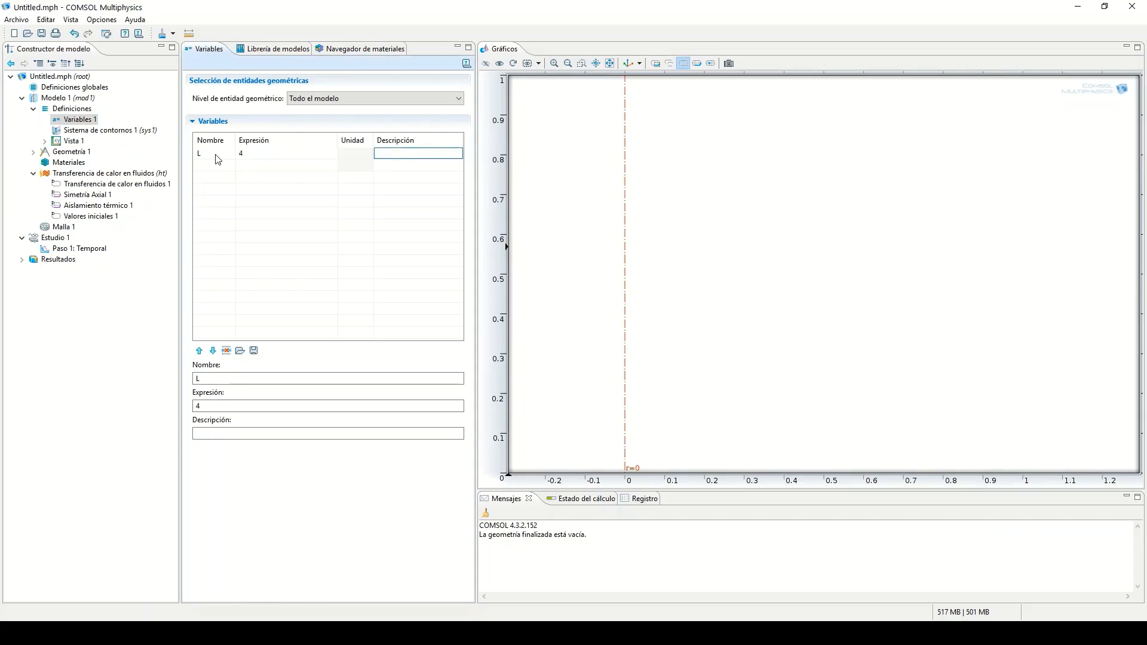
type("longitud")
left_click(281, 154)
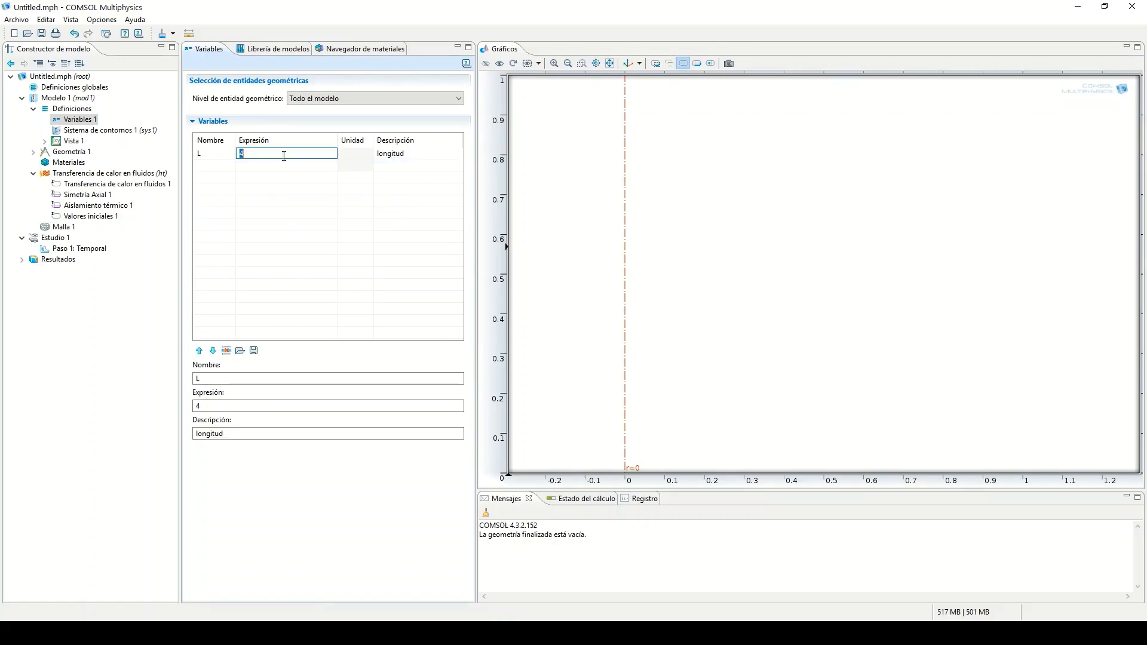
left_click(316, 154)
Define the variable A with the expression L*pi*0.0254 and the description "área"
left_click(223, 157)
left_click(222, 163)
type("A")
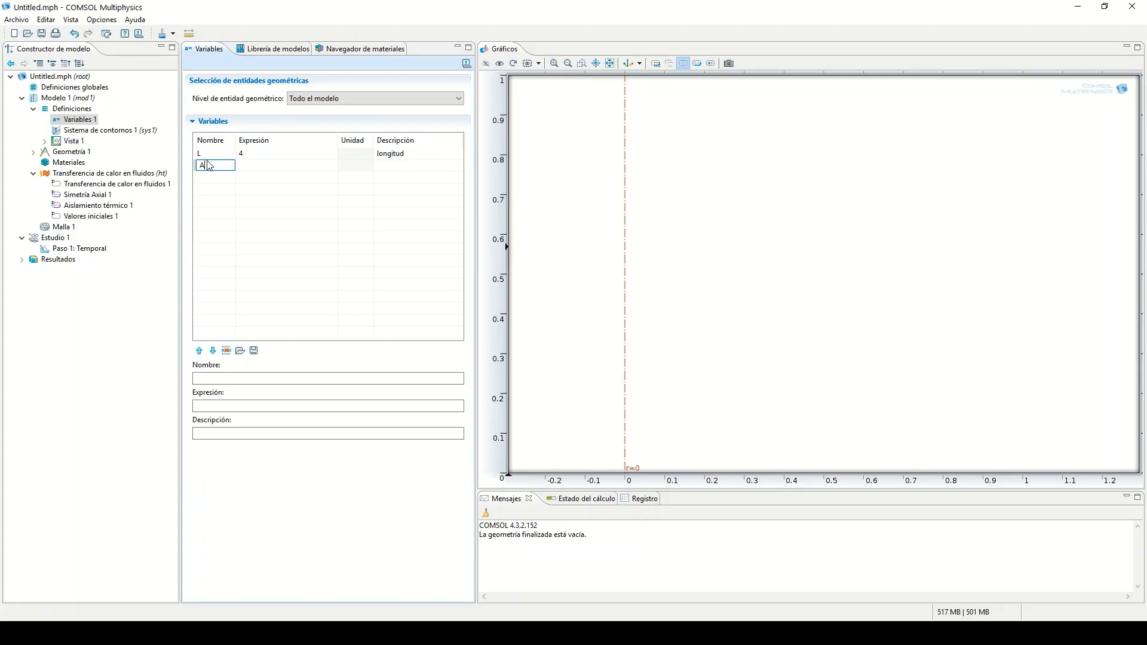
left_click(260, 165)
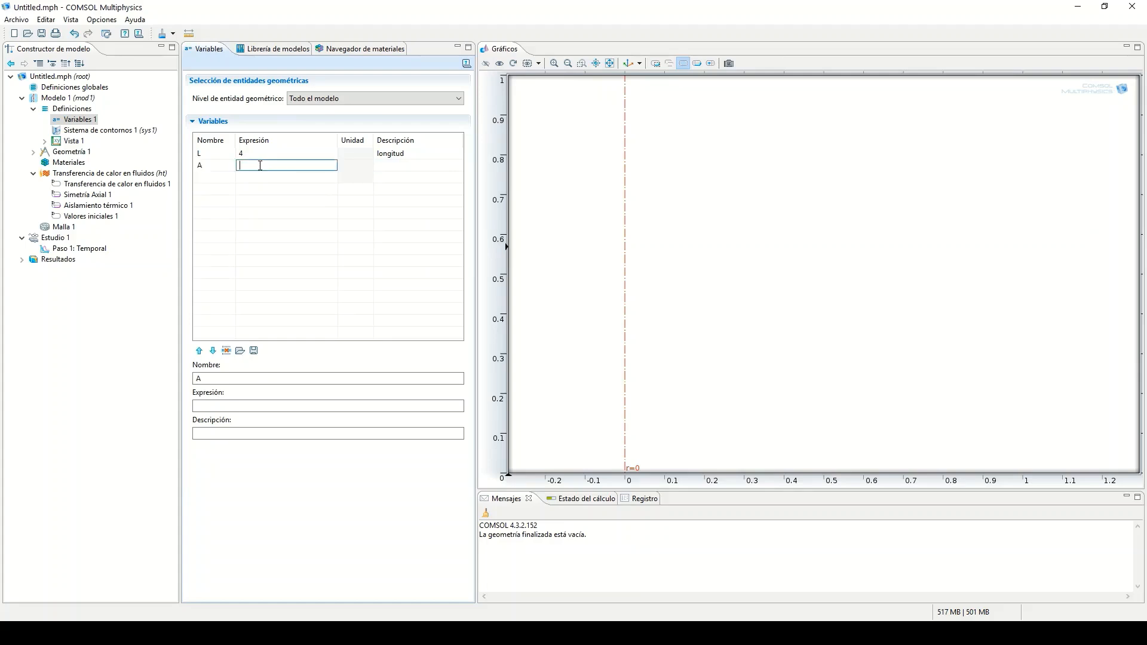
type("L*p")
type("i*0.0254")
key("Tab")
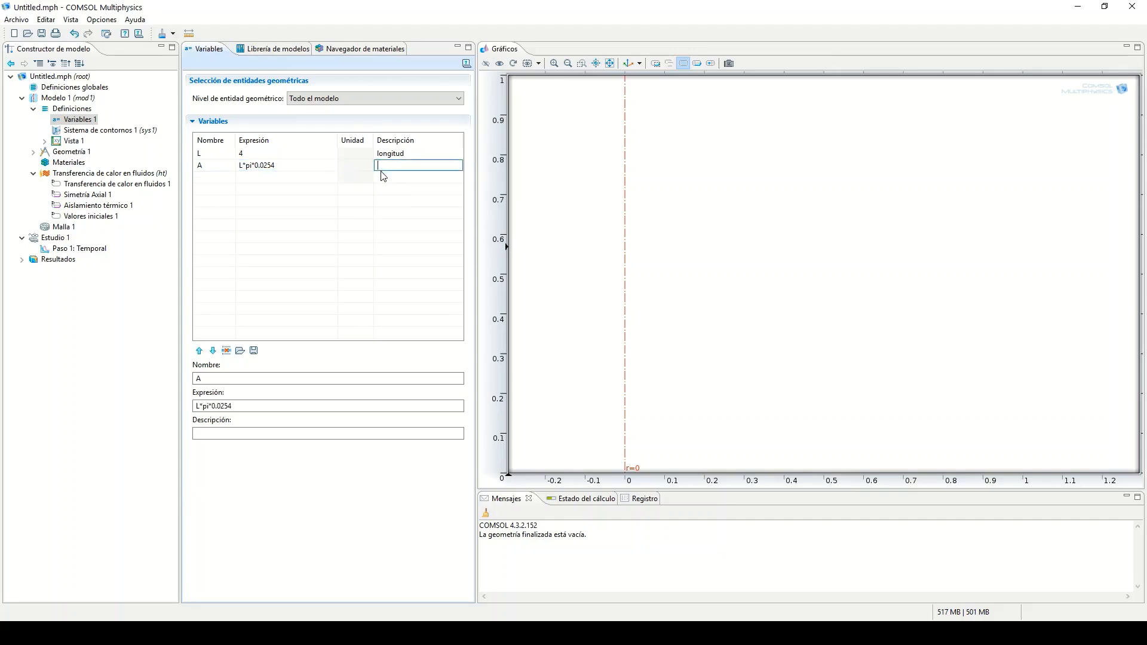
type("área")
Define the variable f with the expression 40.164*L^2+364.8*L+481.97 and the description "factor q/DT"
left_click(211, 179)
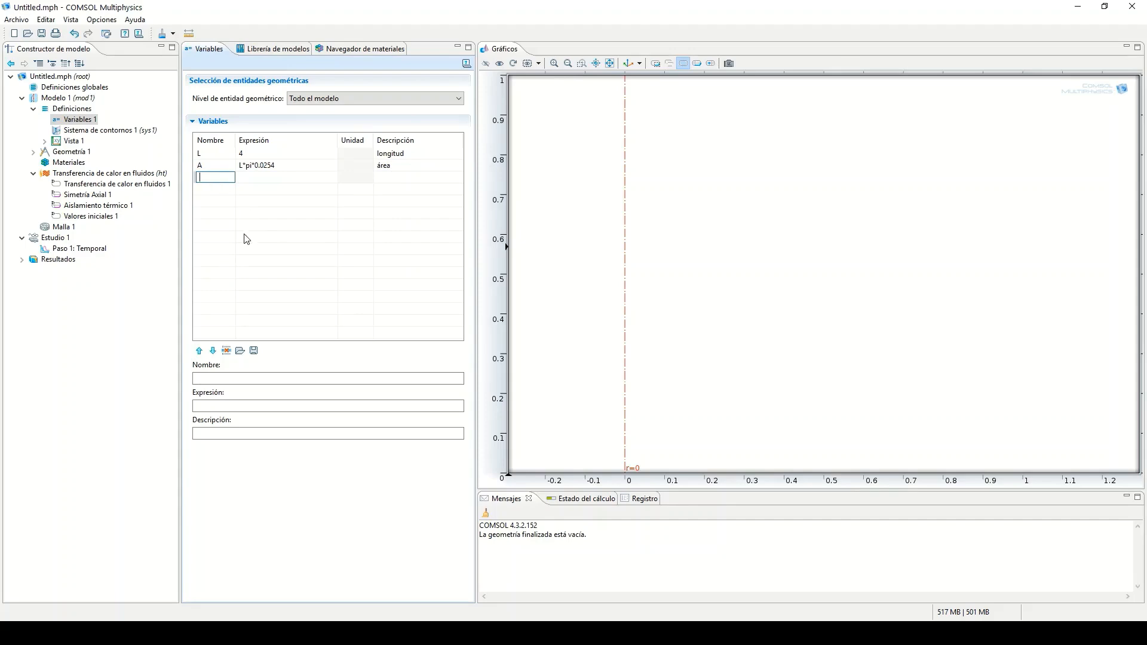
type("f")
left_click(279, 177)
type("40")
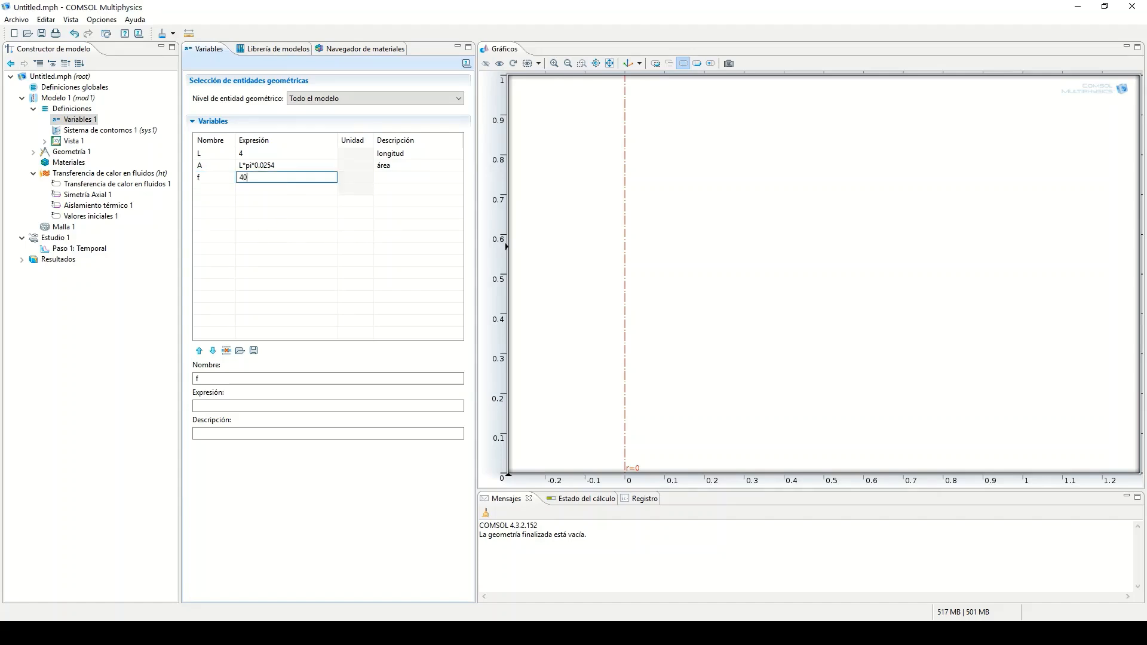
type(".164*L^2+364.8*L+481.97")
left_click(270, 189)
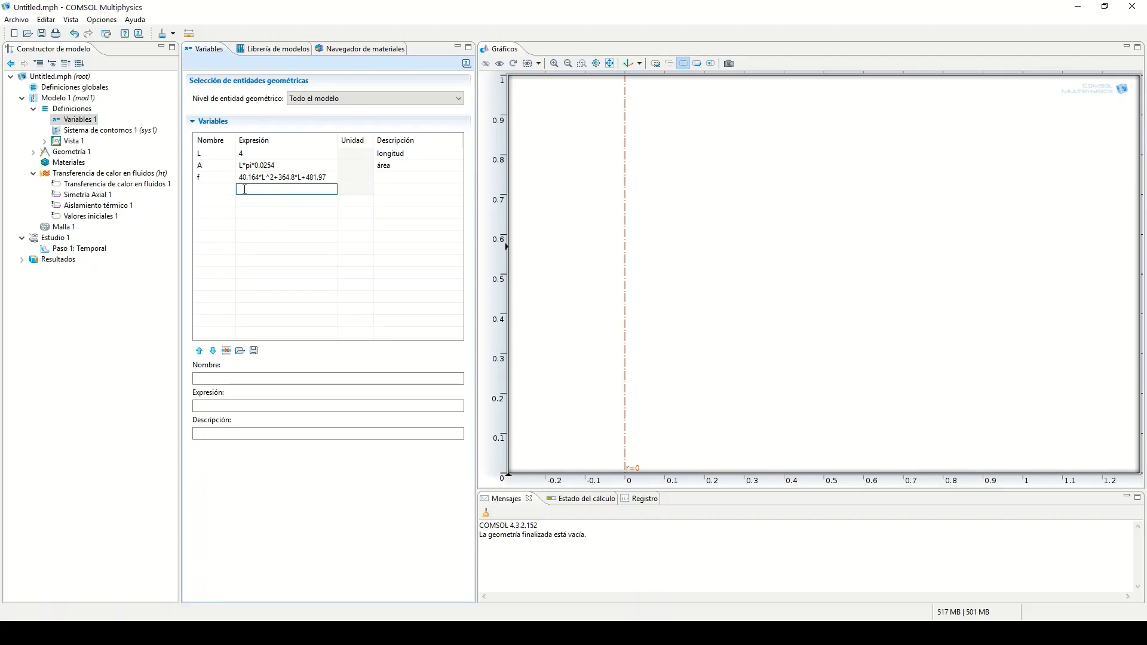
left_click(392, 177)
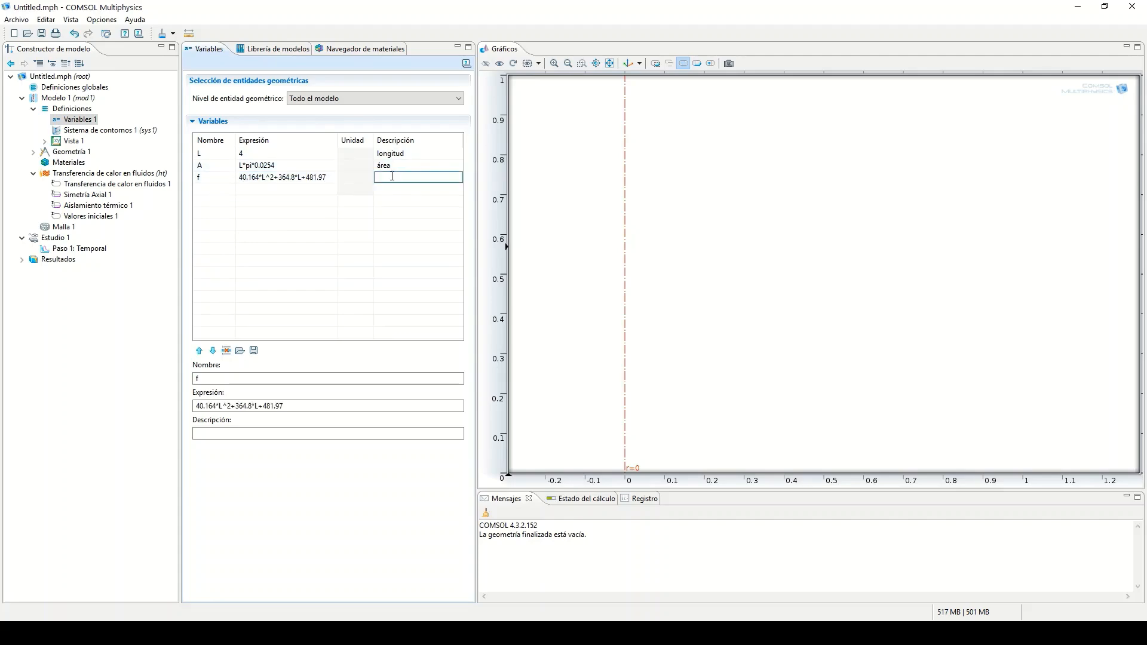
type("factor q/DT")
Define the variable h with the expression f/A and the description "coeficiente convectivo"
left_click(216, 189)
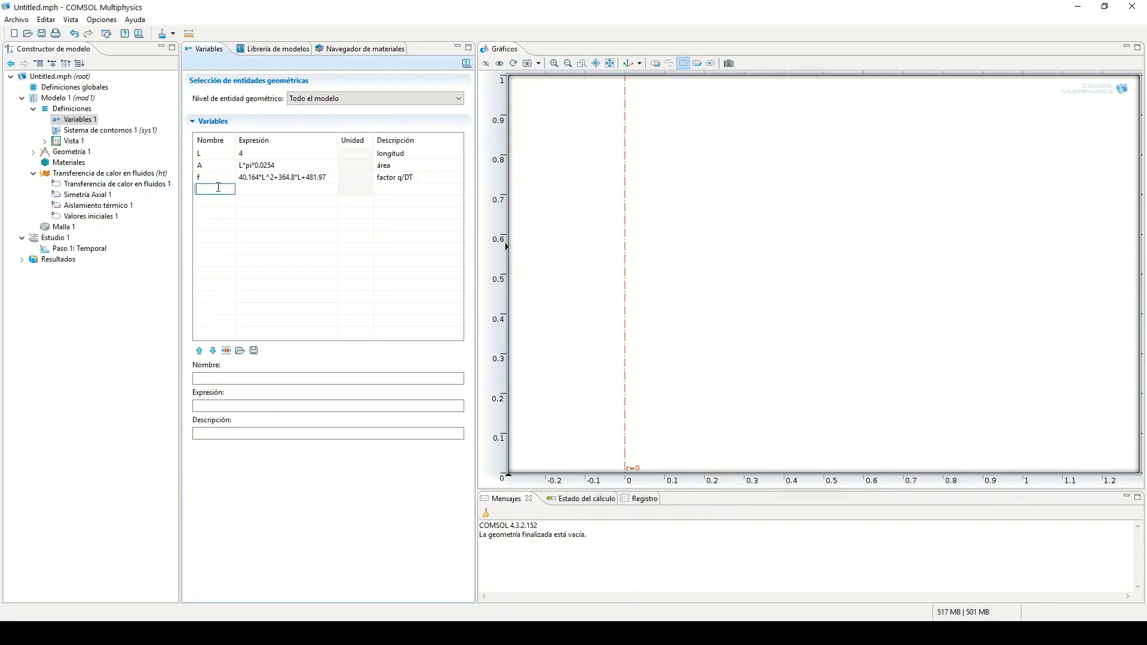
type("h")
left_click(253, 188)
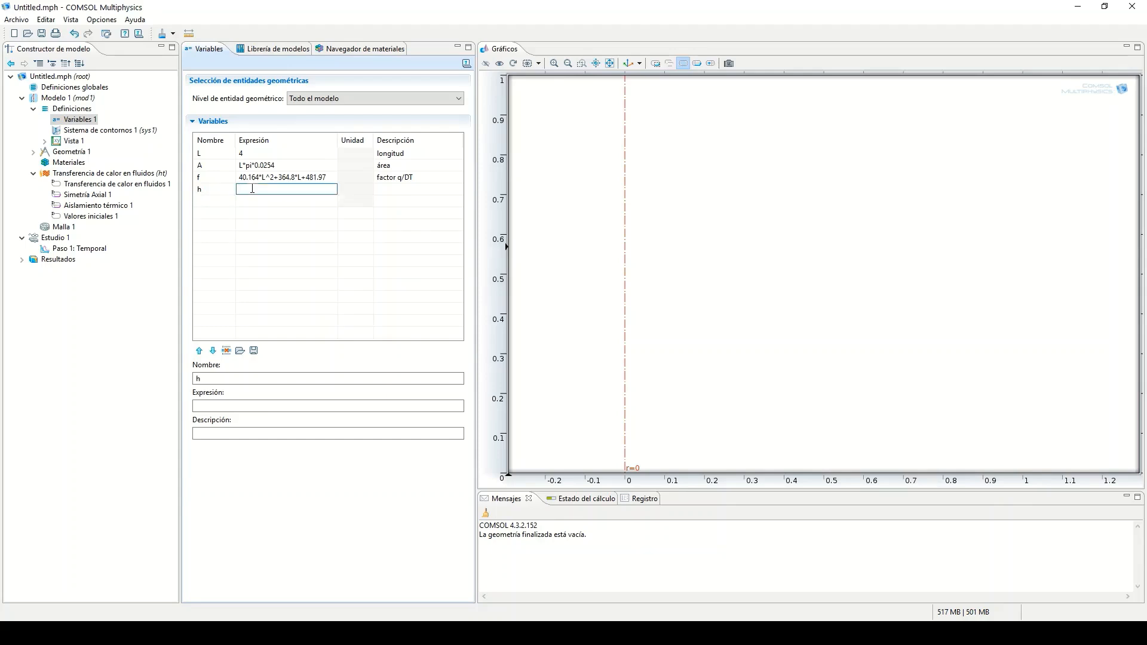
type("f/A")
left_click(411, 189)
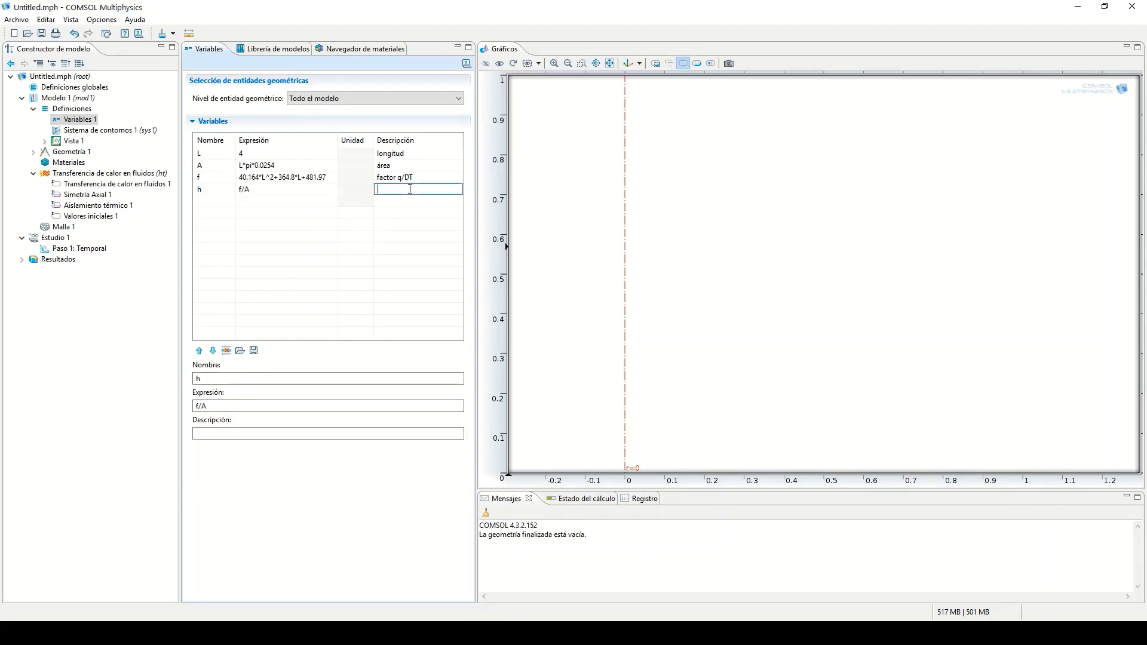
type("coeficiente convectivo")
left_click(363, 226)
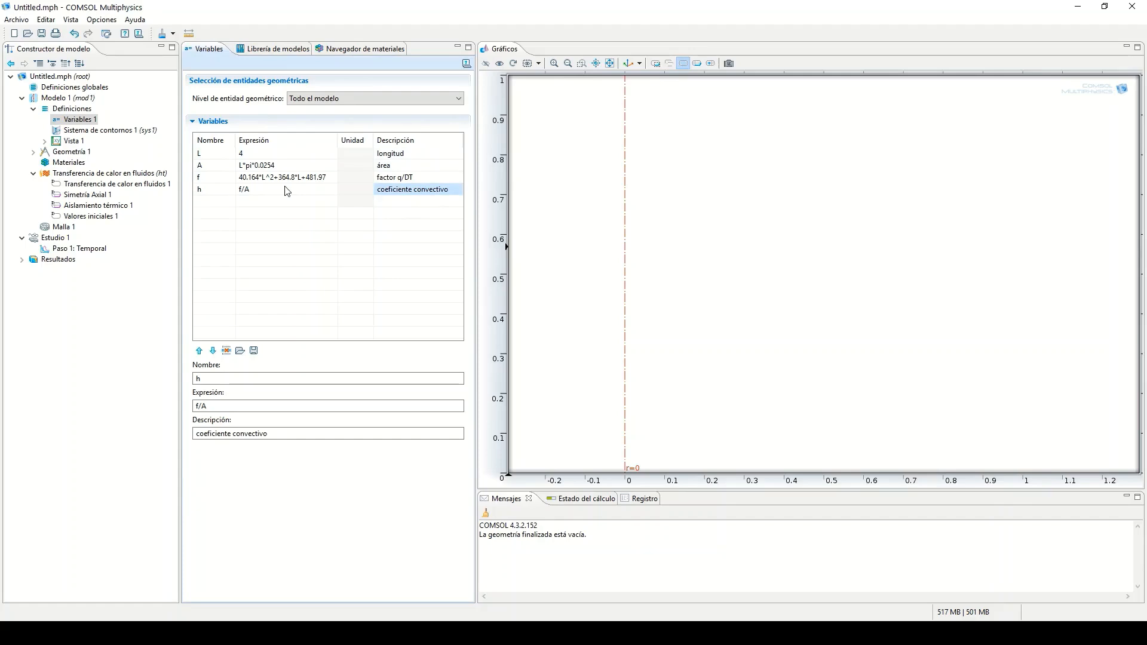
left_click(255, 155)
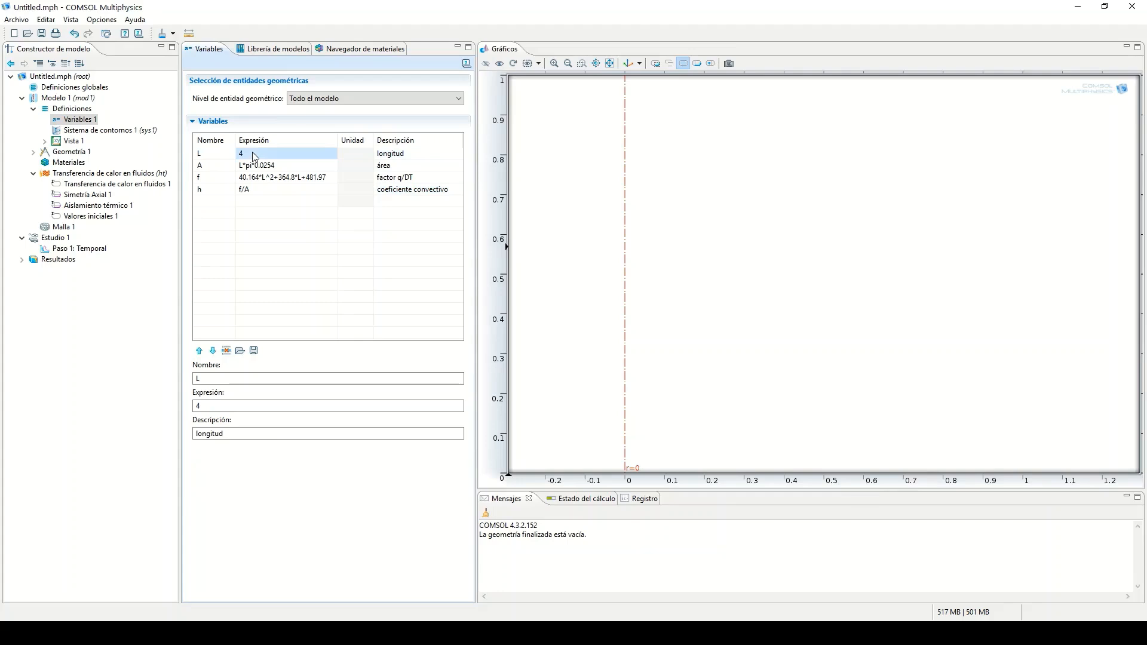
left_click(255, 155)
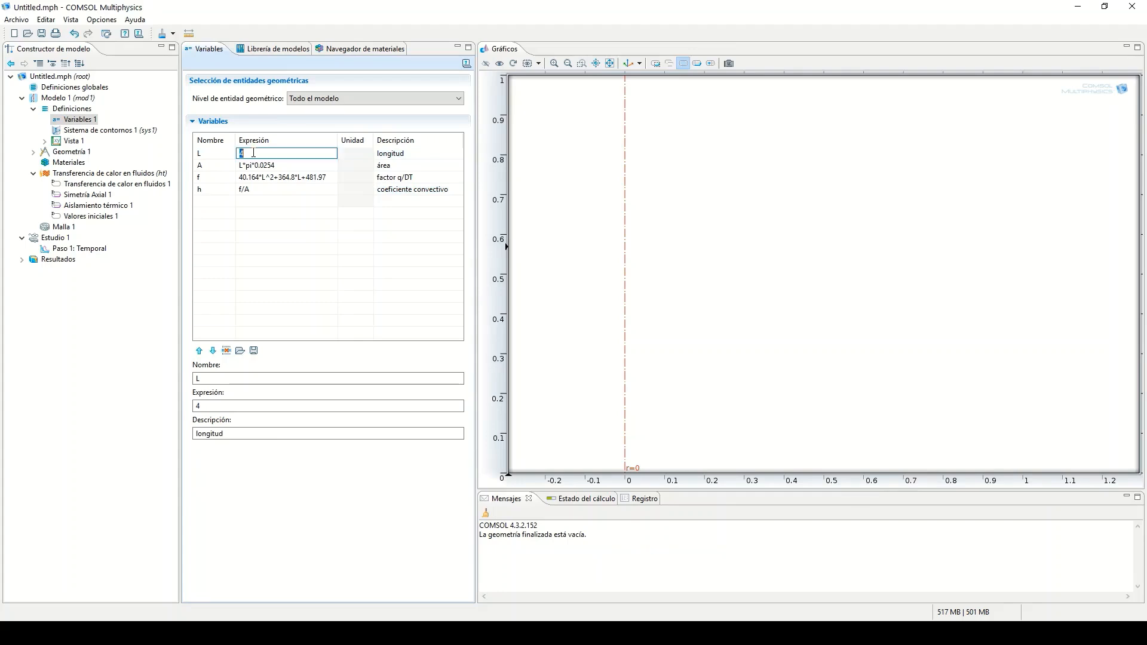
left_click(259, 189)
left_click(279, 238)
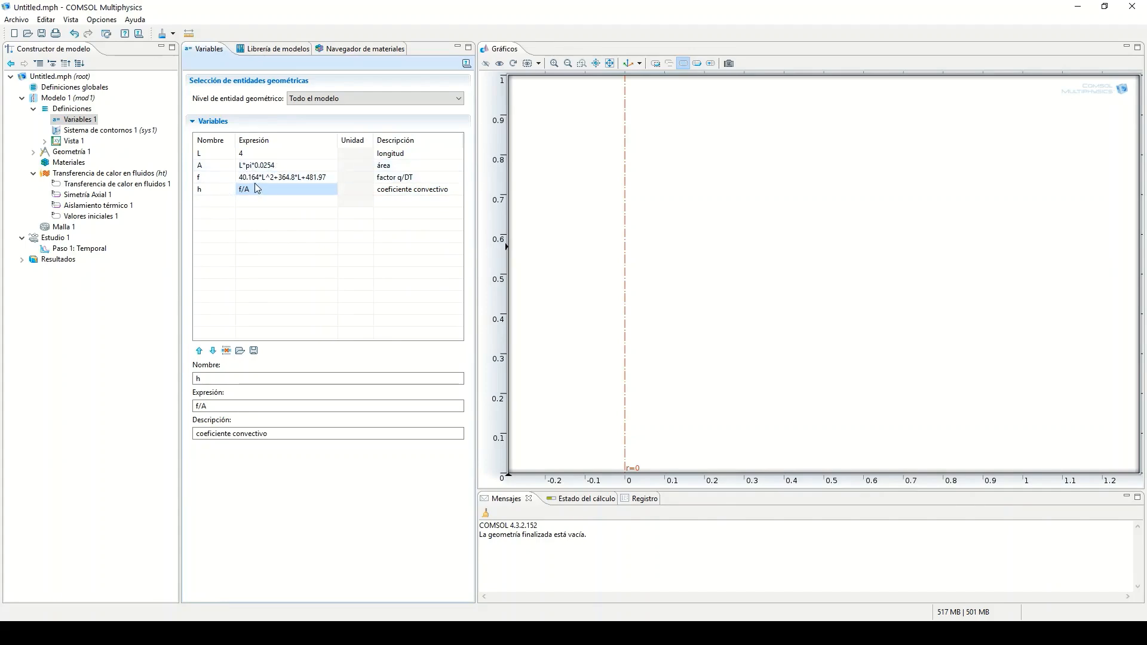
left_click(216, 191)
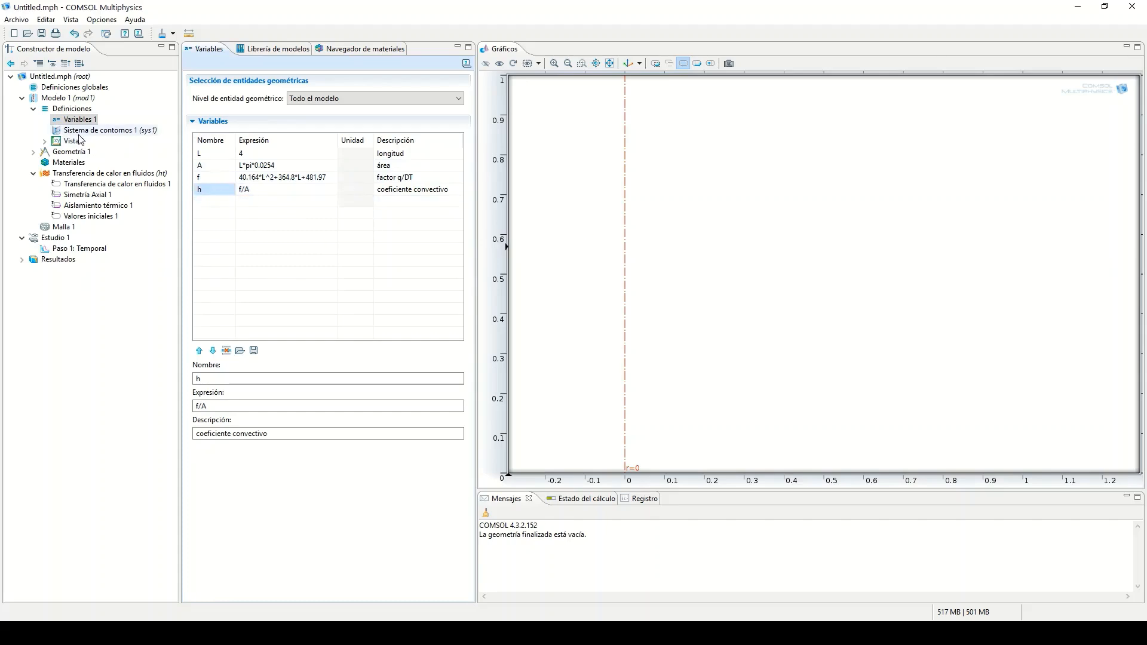
Add a rectangle to Geometría 1 and set its width to 0.0254 m and its height to 4 m
left_click(79, 153)
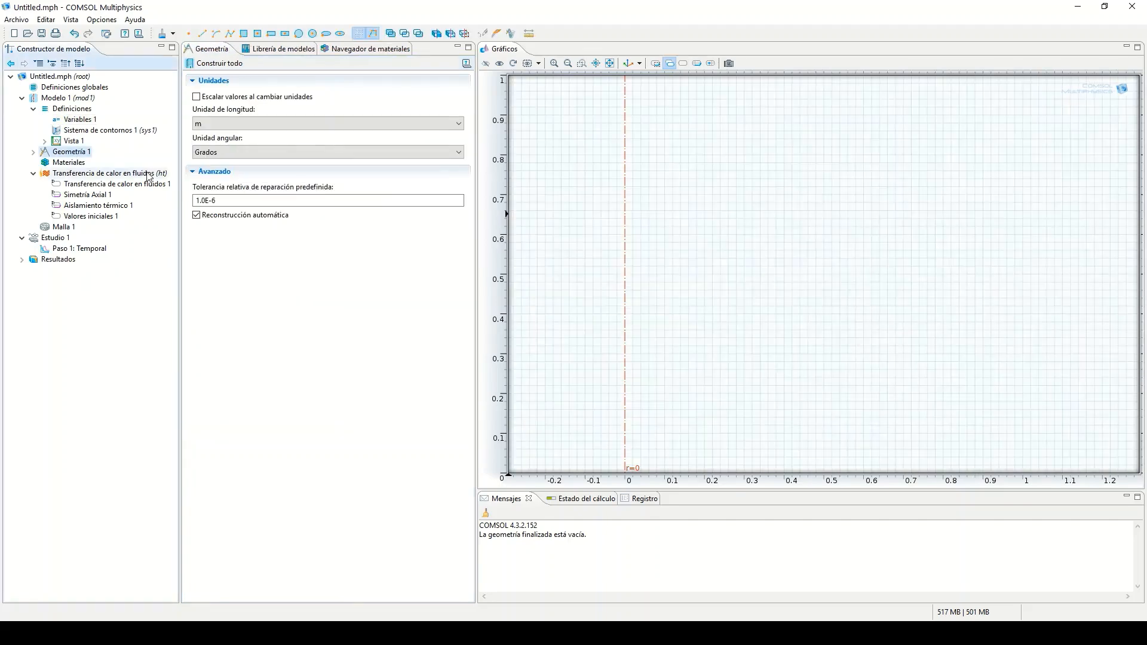
right_click(74, 153)
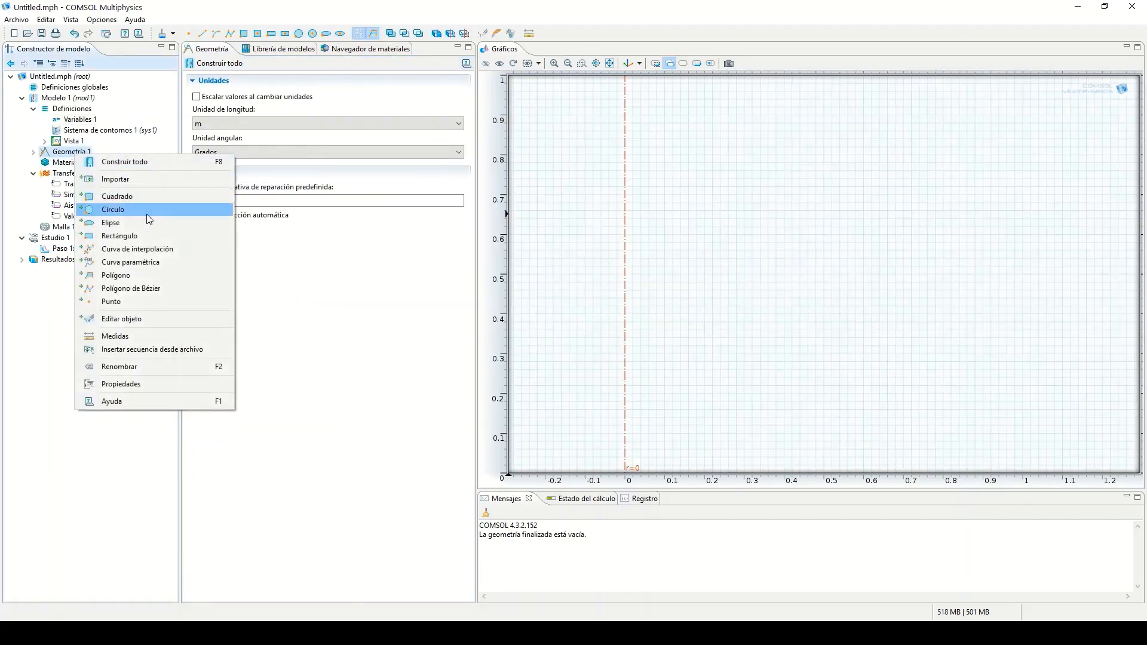
left_click(134, 237)
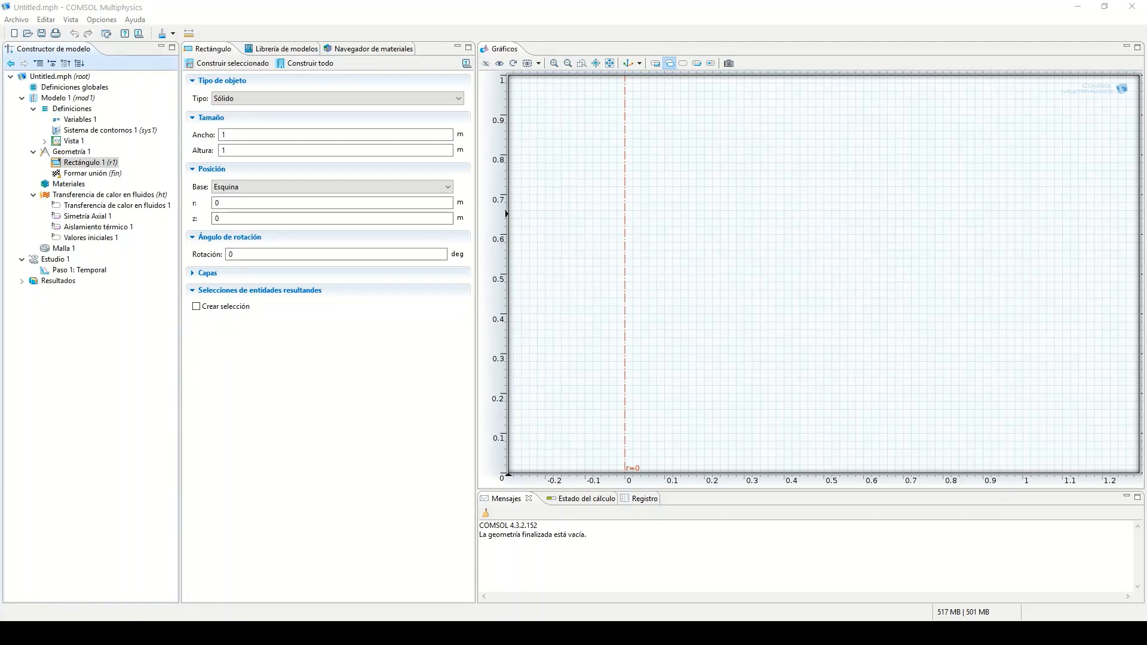
double_click(221, 135)
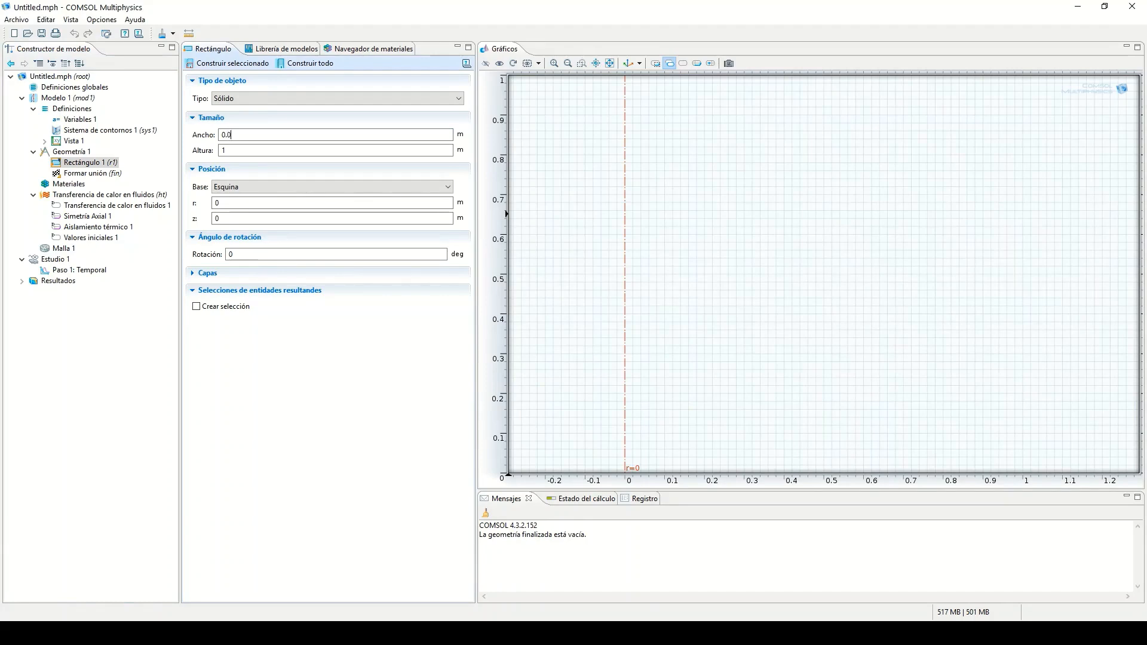
type("4")
key("Tab")
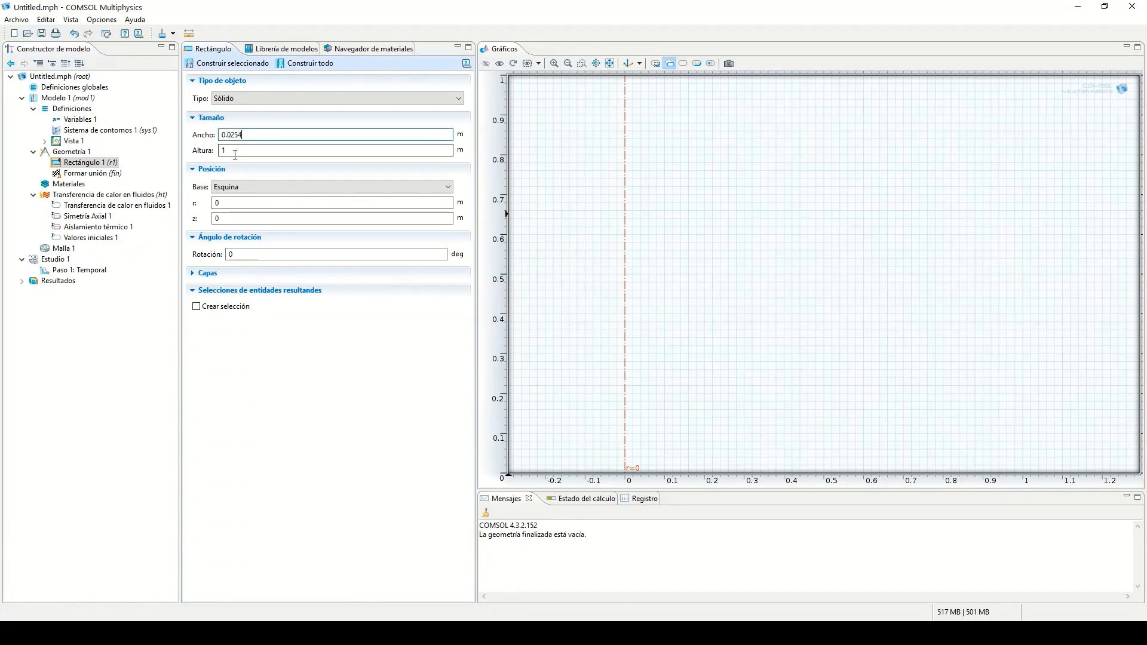
type("4")
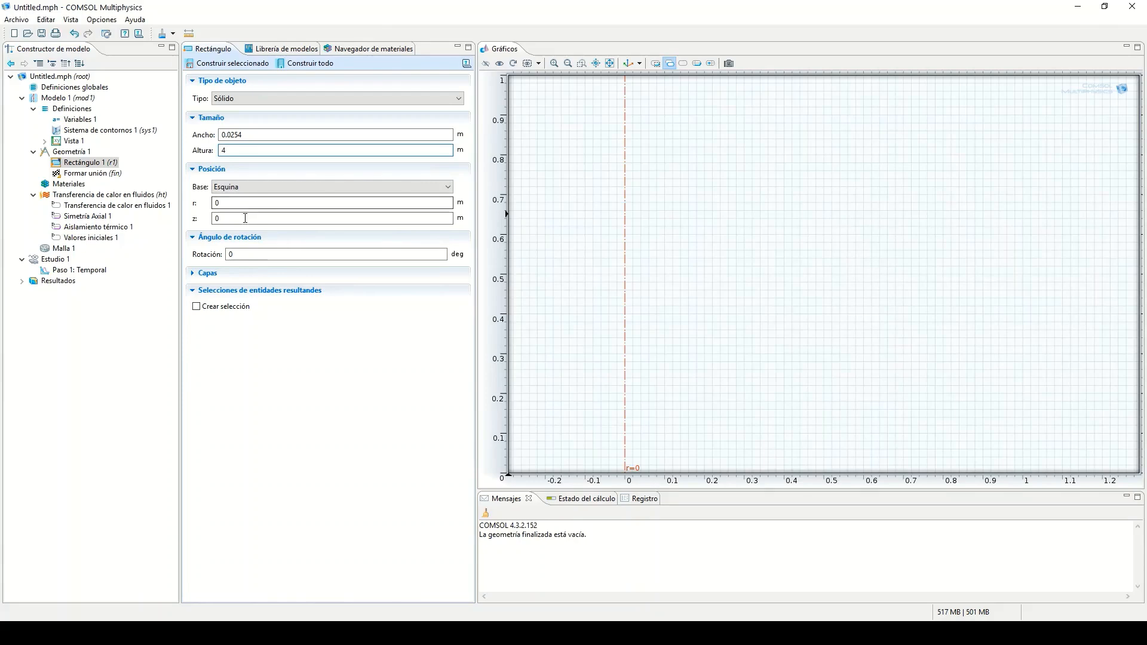
Set the rectangle's r position to -0.0127 m and build the geometry
left_click(222, 204)
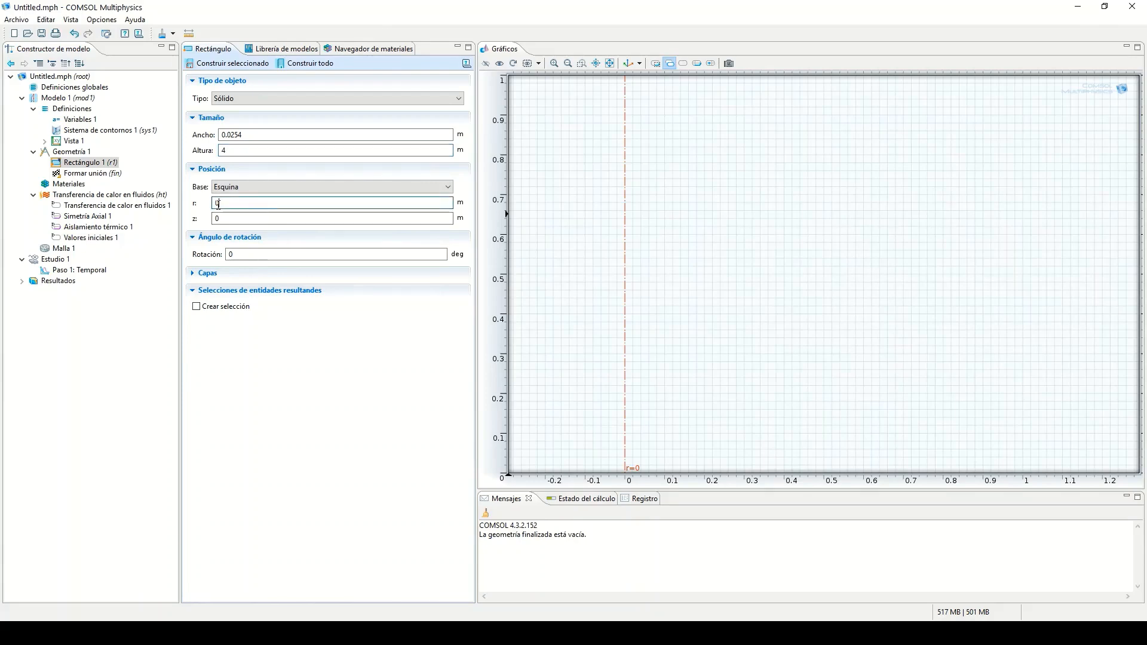
type("-0.0127")
left_click(295, 68)
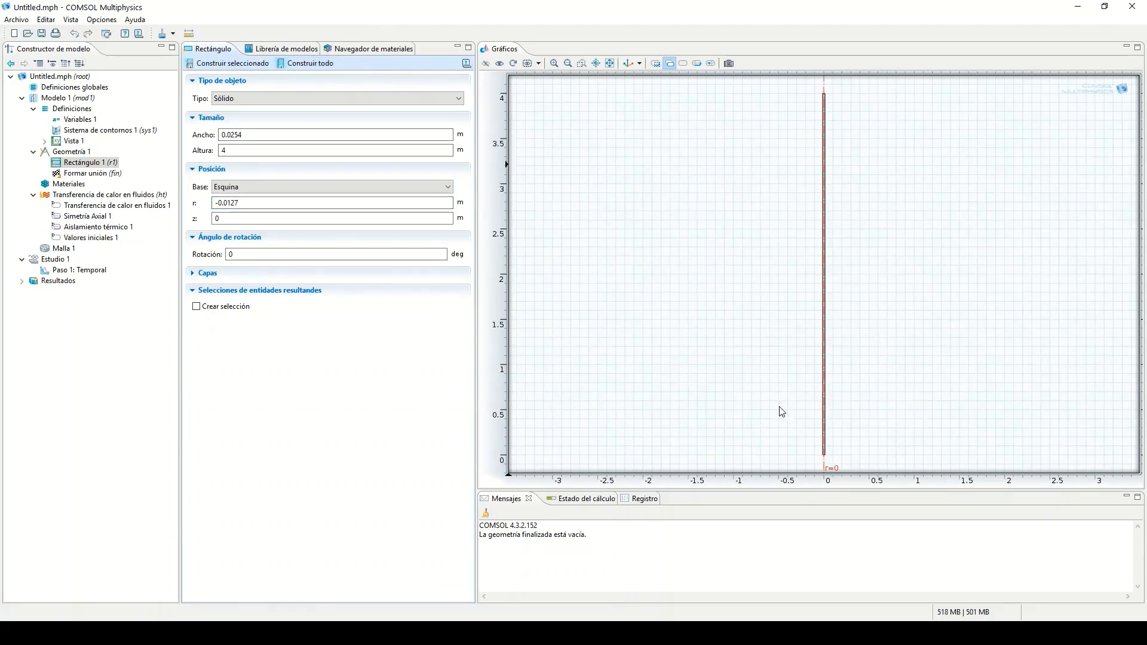
left_click(578, 65)
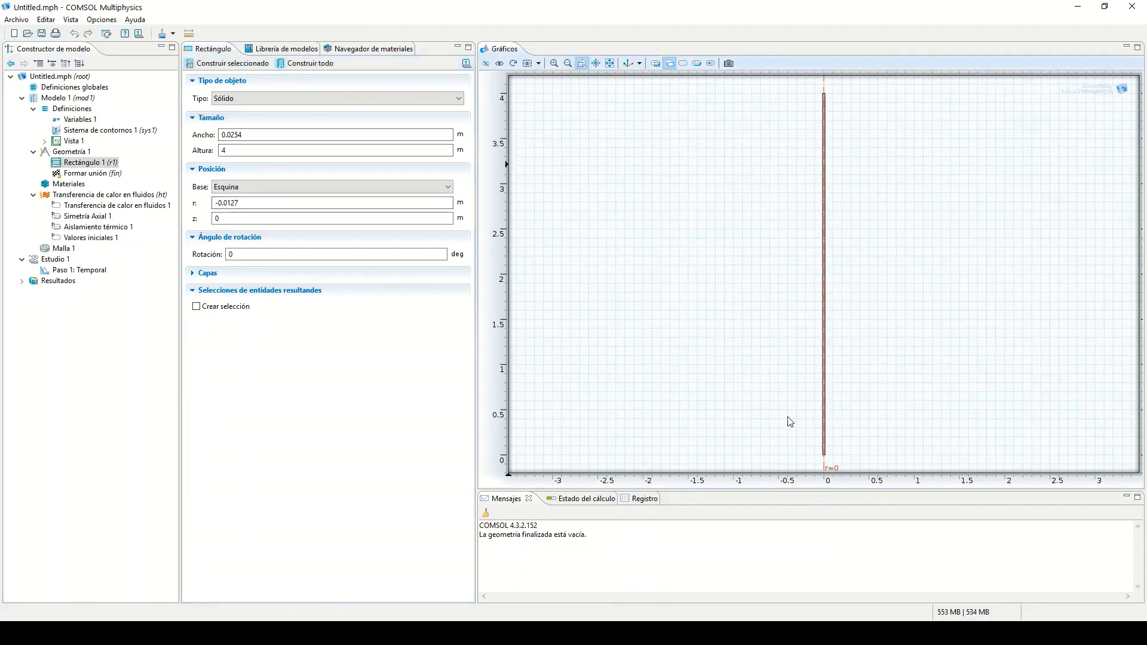
left_click_drag(859, 447, 874, 468)
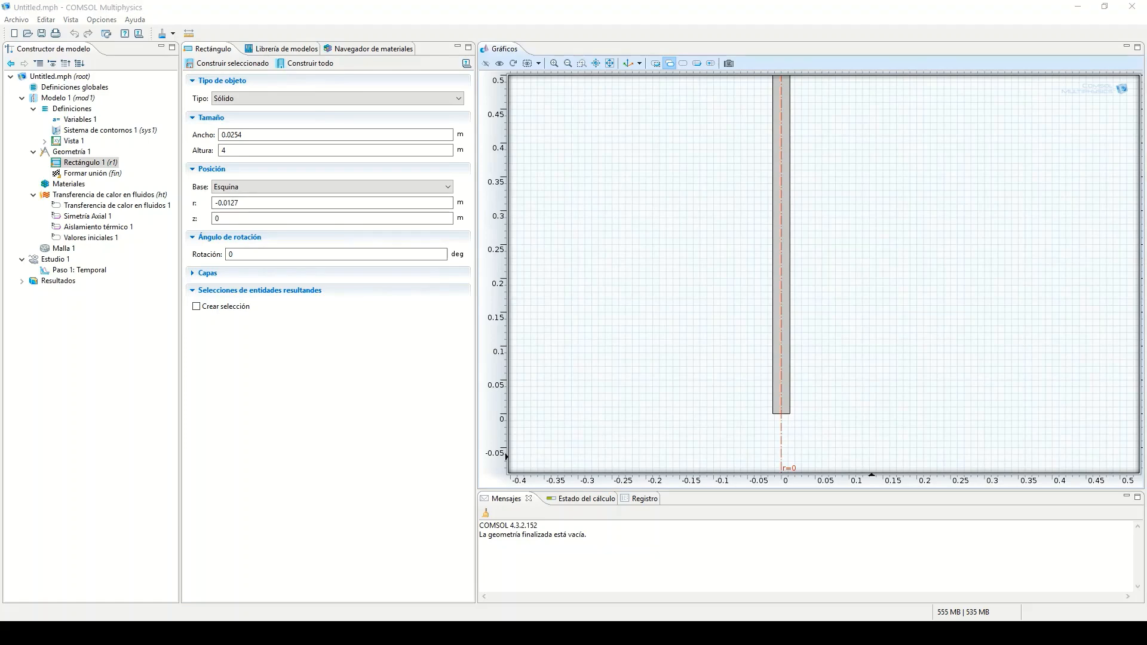
Open the material browser for the model's Materiales node and search for ethanol
left_click(71, 184)
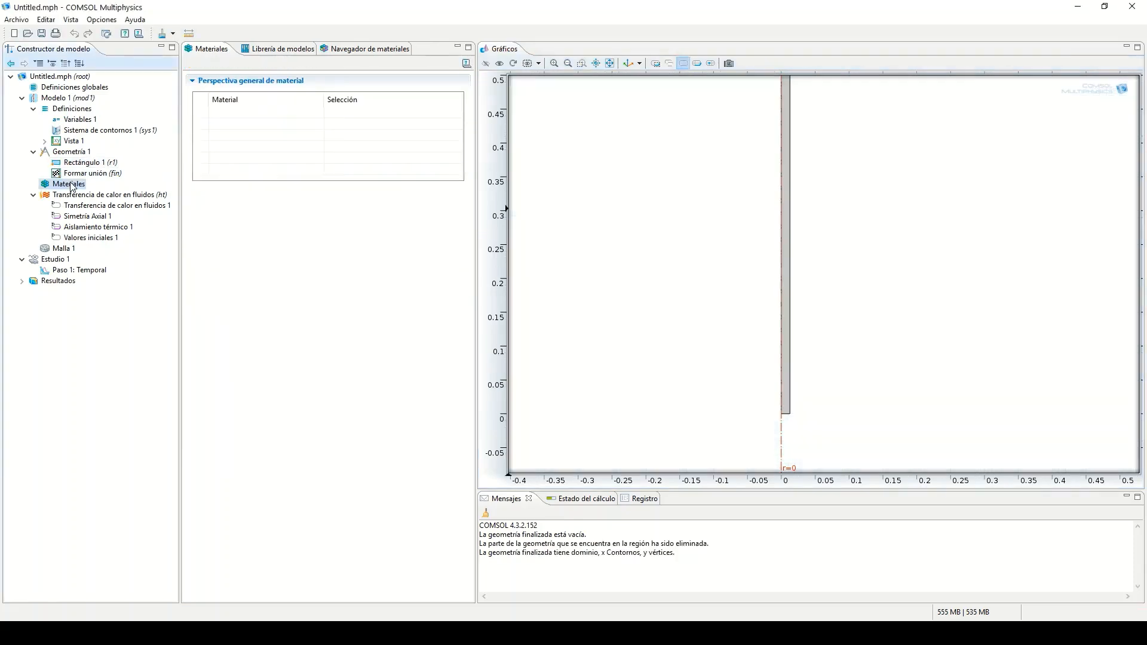
right_click(71, 184)
left_click(135, 203)
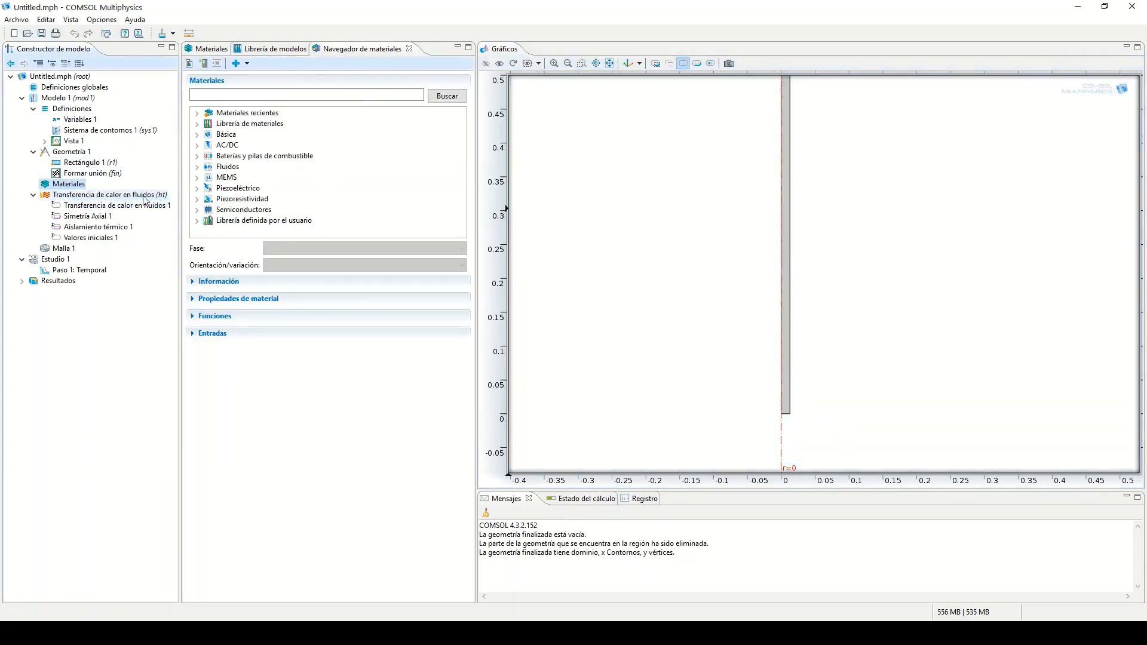
left_click(267, 95)
type("ethano")
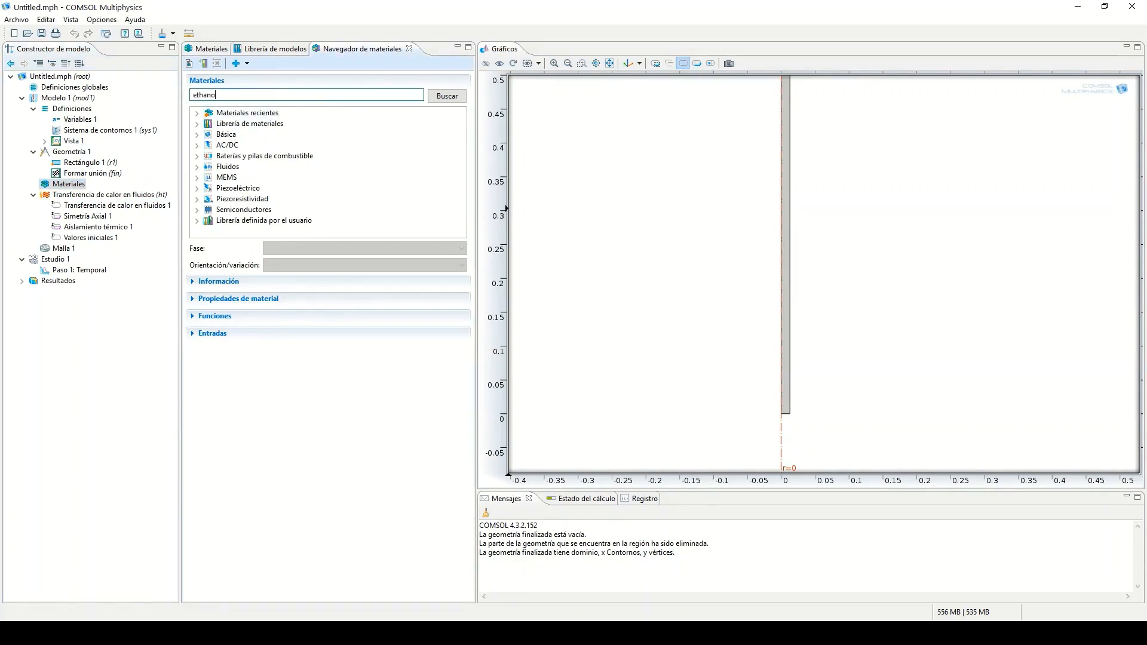
type("l")
left_click(447, 96)
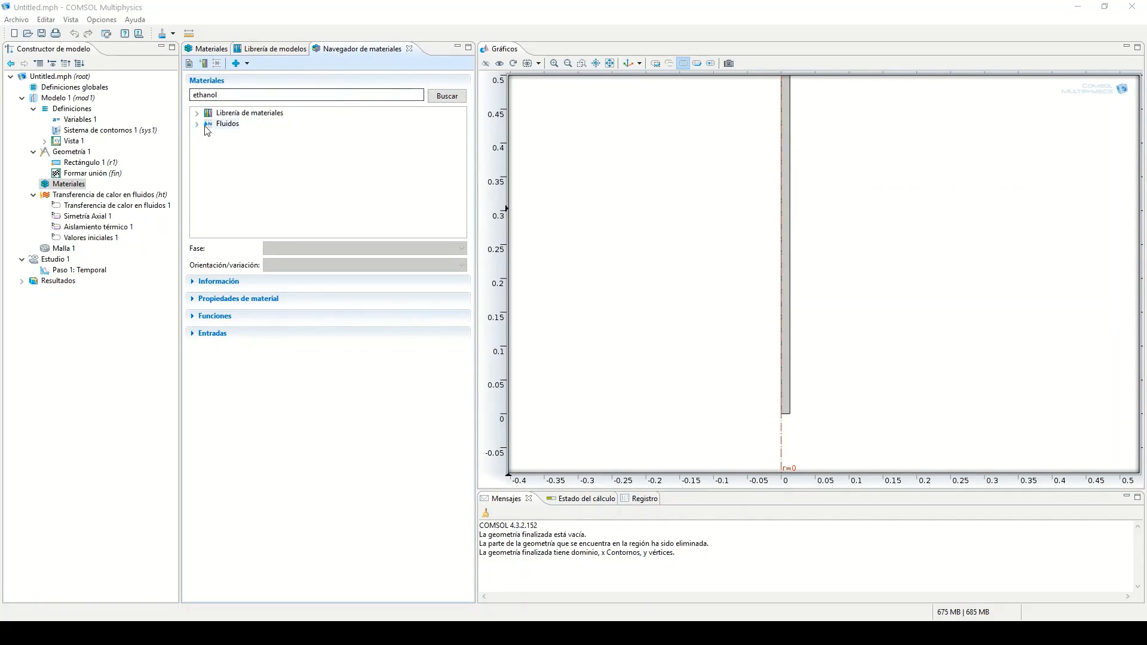
Add Ethanol from the Liquids group of Fluidos to the model and fill in its adiabatic expansion coefficient
left_click(196, 124)
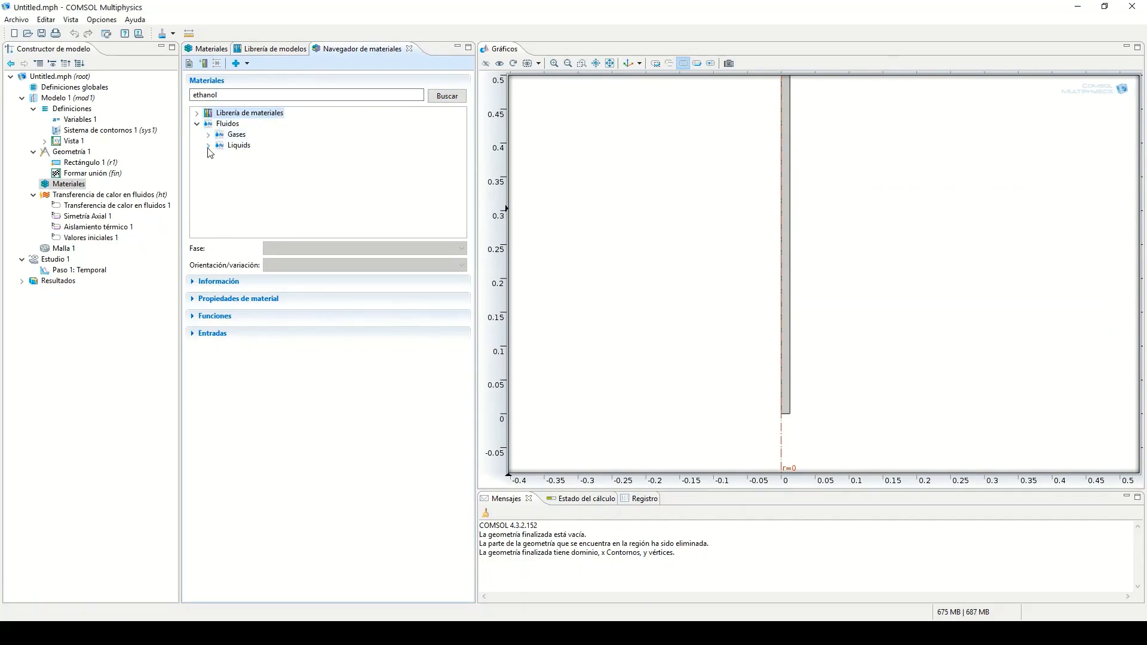
left_click(209, 145)
left_click(242, 158)
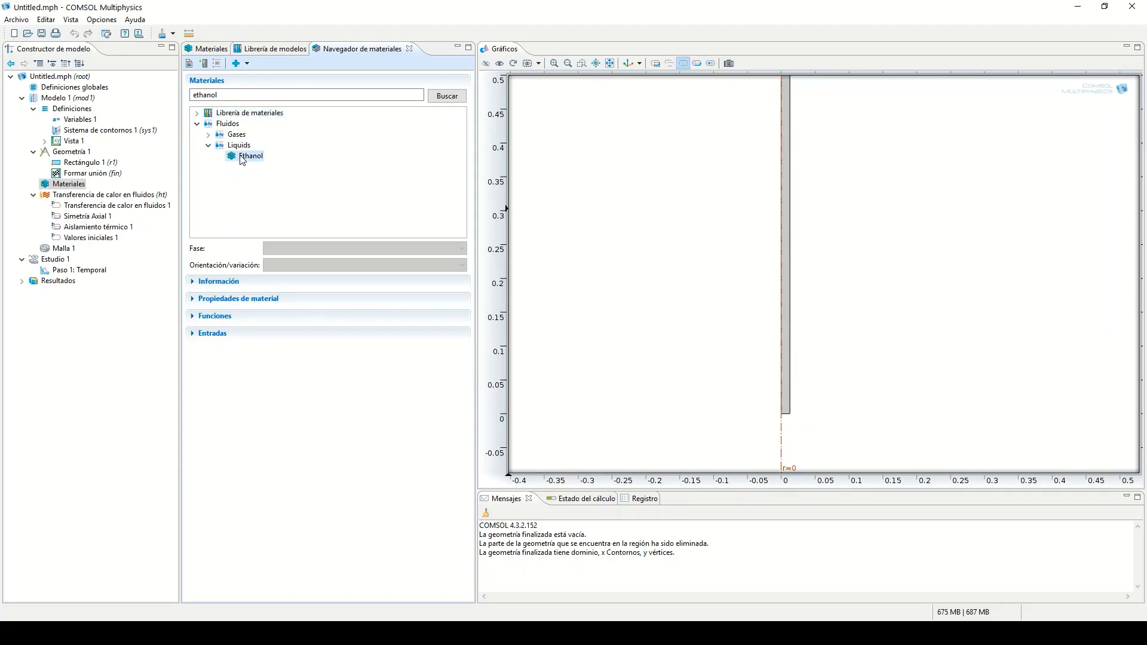
left_click(237, 64)
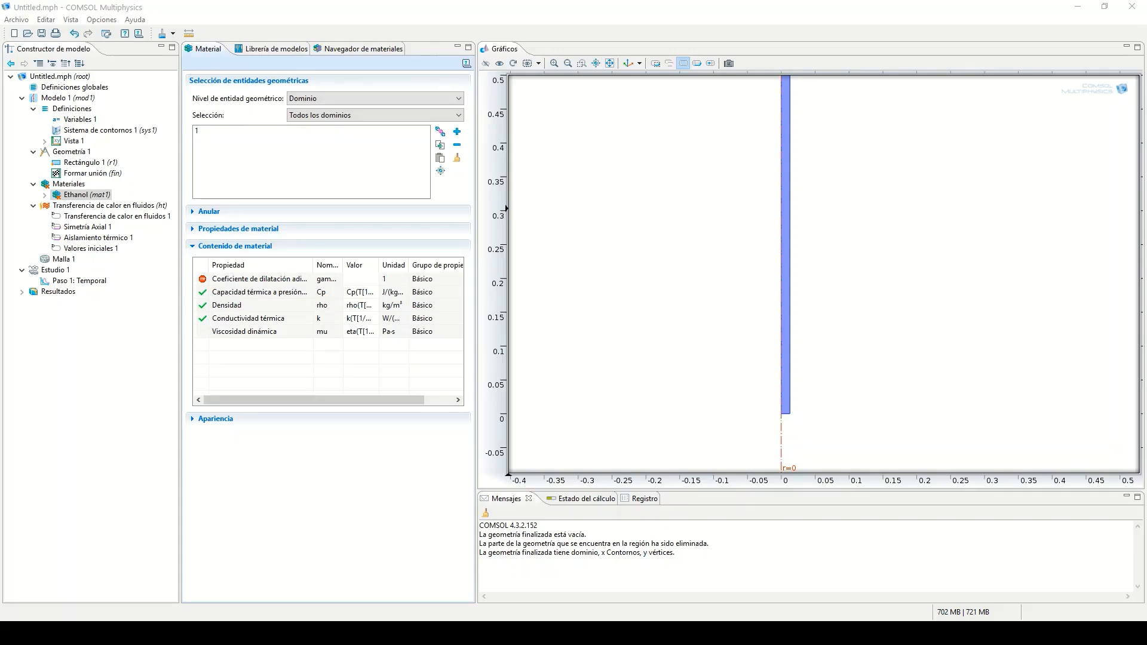
left_click(367, 279)
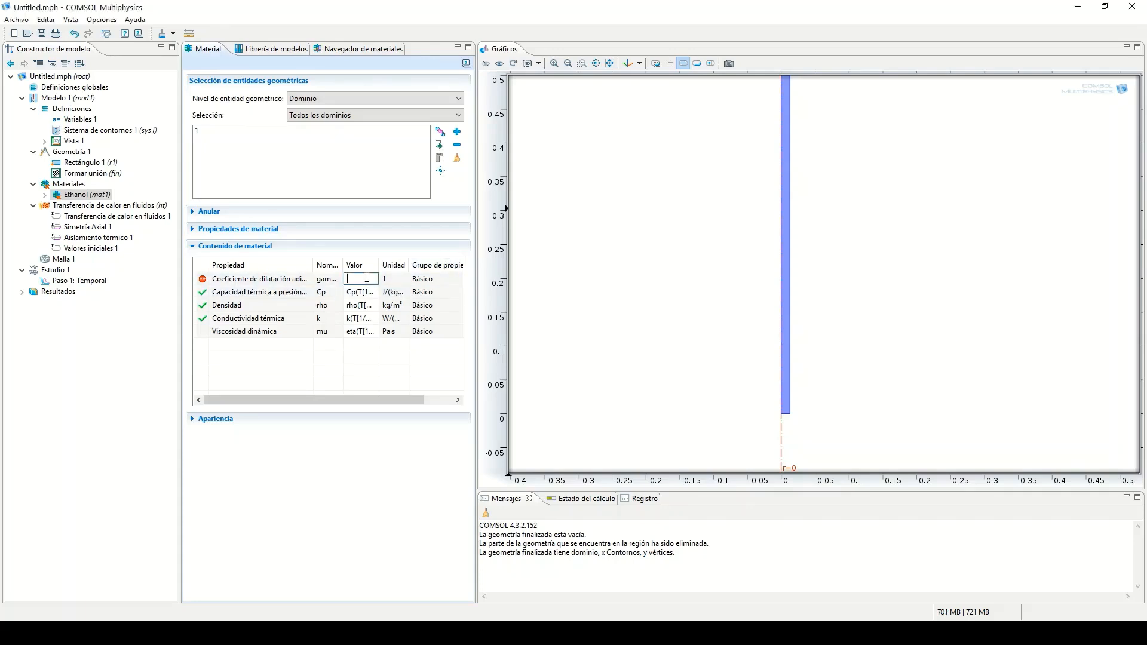
key("Return")
Set the z component of the velocity field in Transferencia de calor en fluidos 1 to 0.7 m/s
left_click(74, 206)
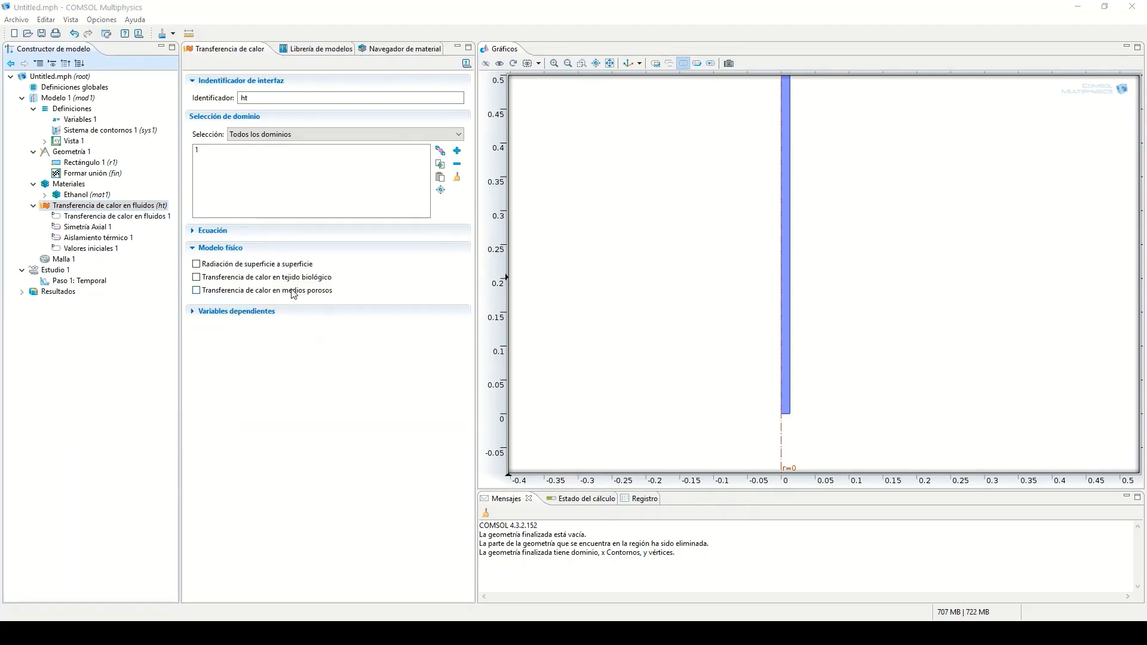
left_click(261, 150)
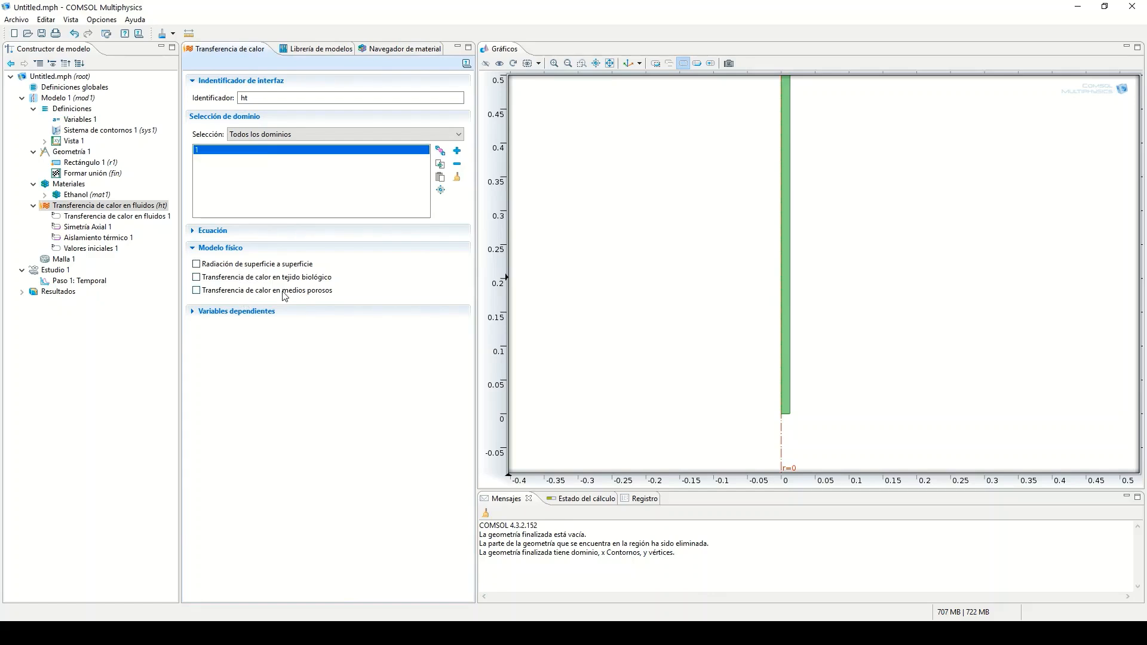
left_click(141, 216)
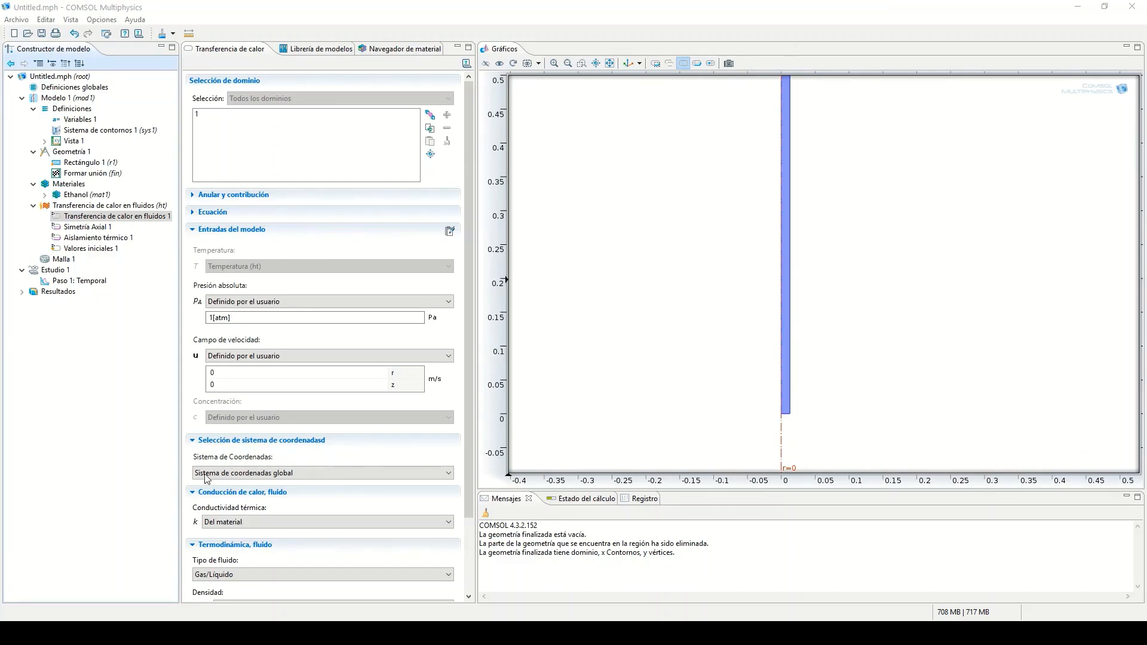
left_click(223, 387)
left_click(221, 386)
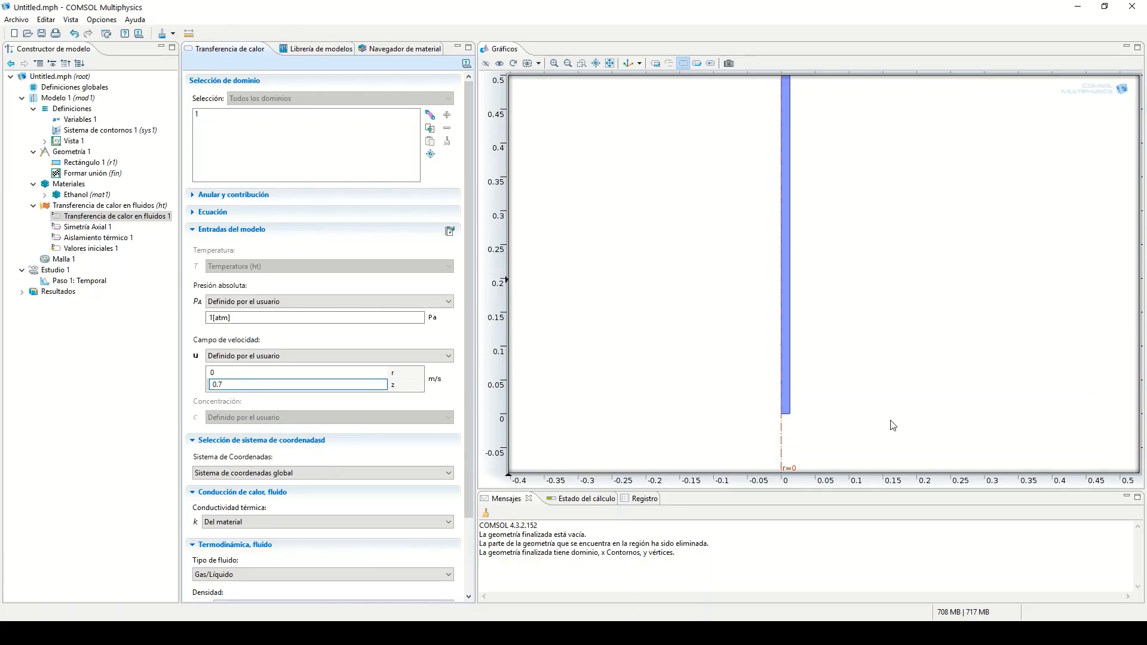
scroll(469, 358, "down", 2)
scroll(469, 357, "down", 1)
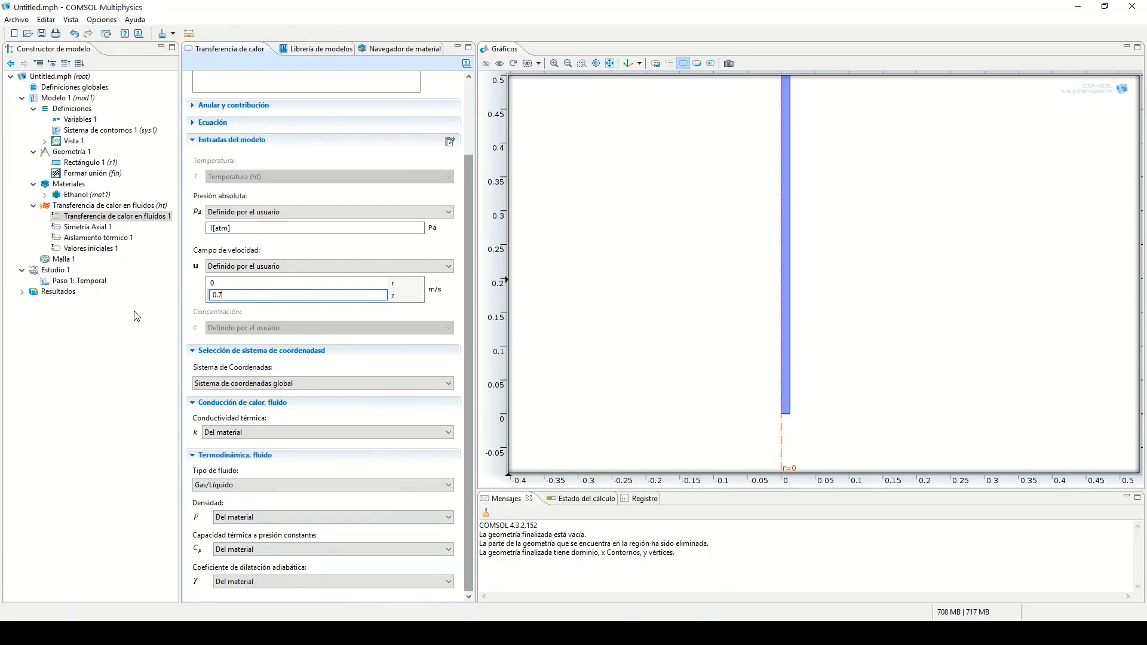
Review the axial symmetry and thermal insulation boundaries, and set the initial temperature in Valores iniciales 1 to 323.15[K]
left_click(88, 227)
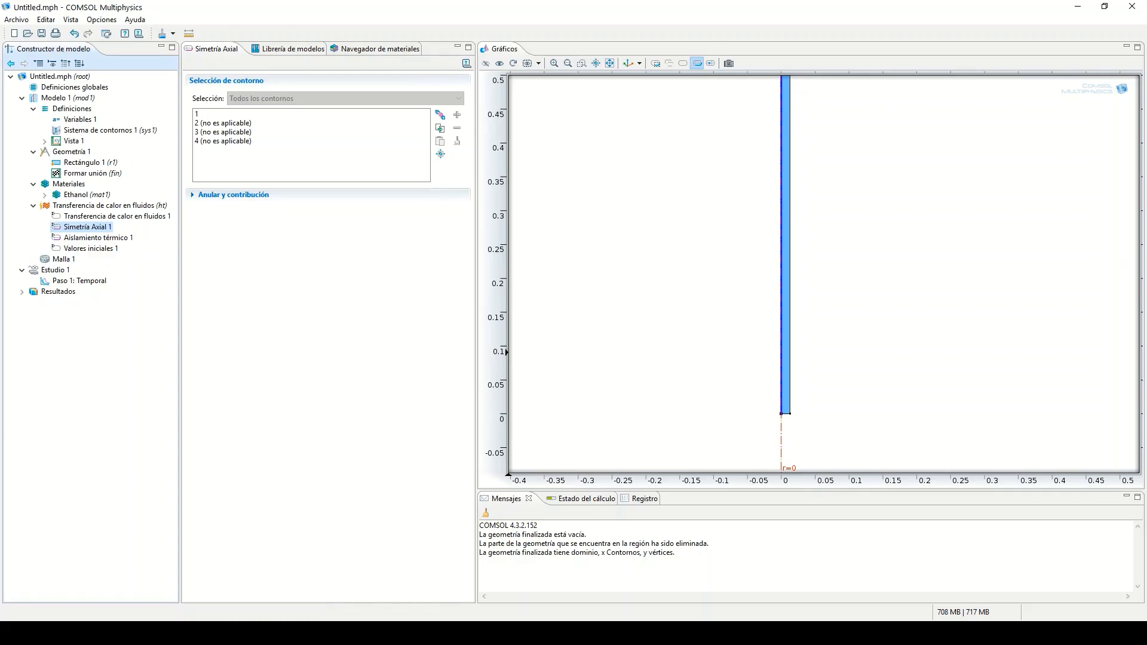
left_click(98, 238)
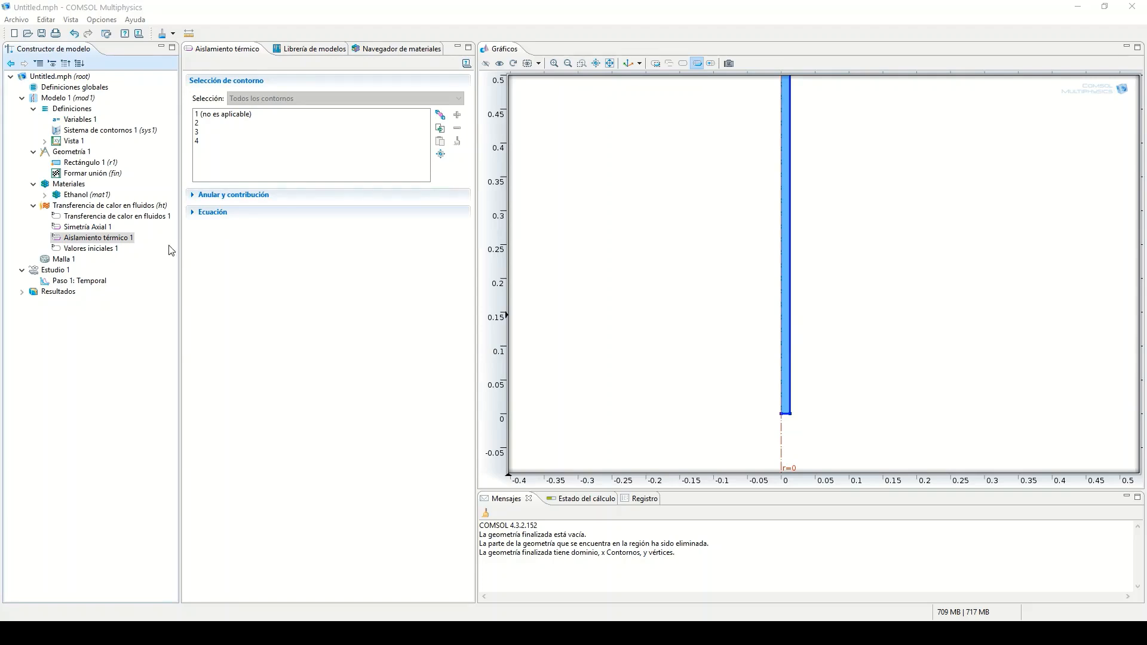
left_click(92, 248)
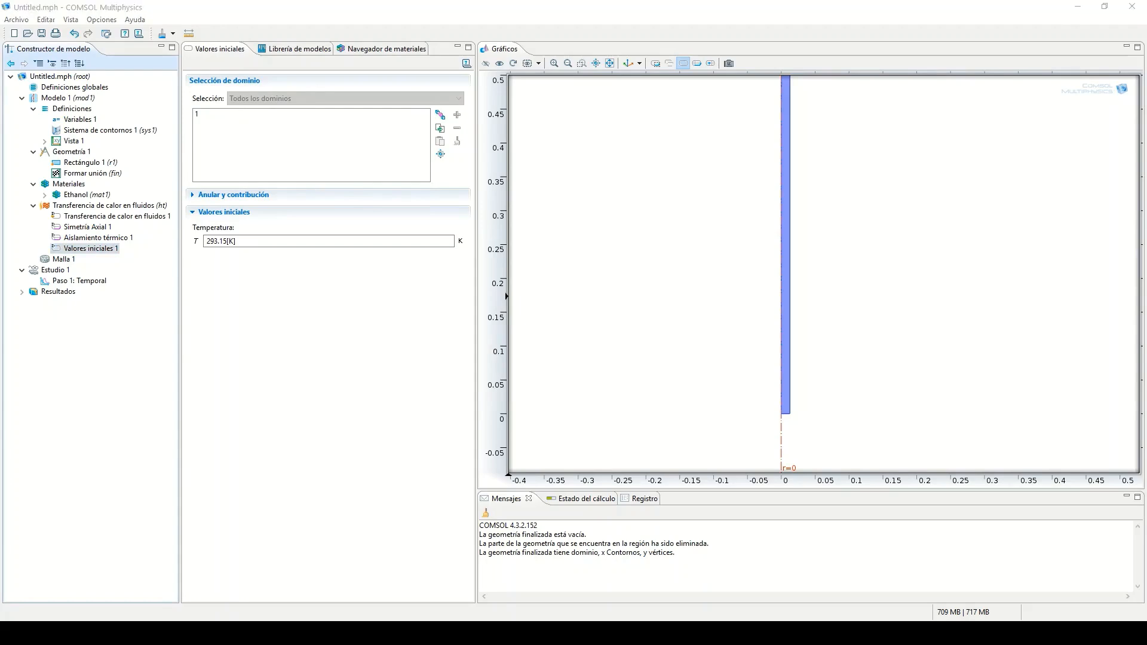
left_click(205, 242)
left_click_drag(206, 242, 214, 241)
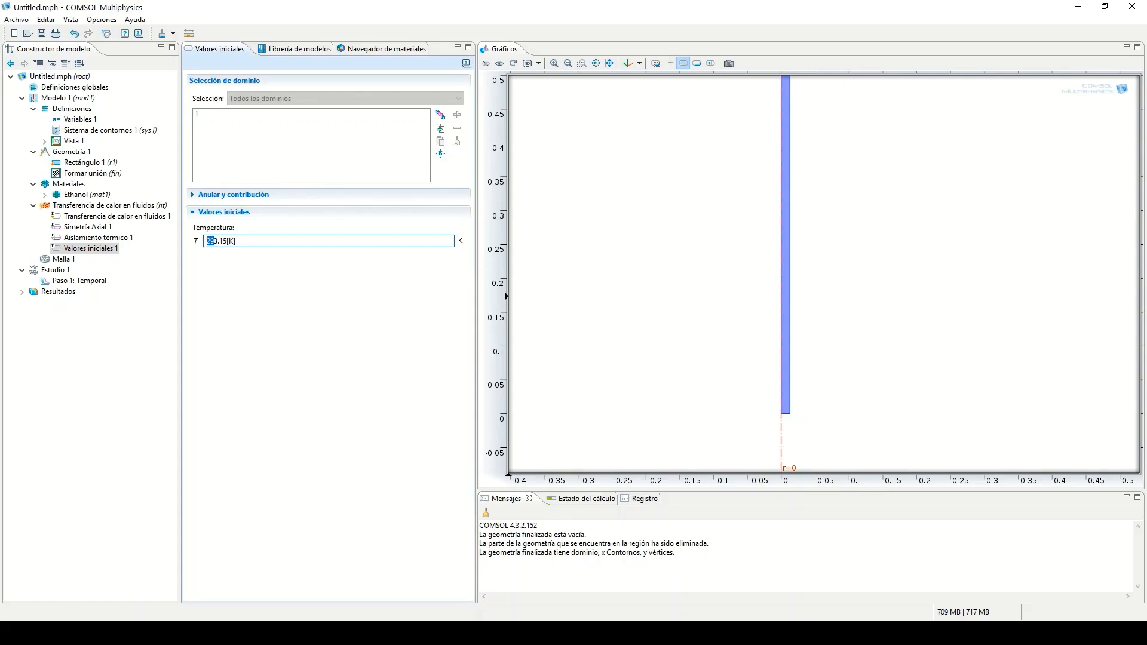
type("32")
Add a Flujo saliente condition and assign it to the tube's end boundary at z = 4 m
right_click(103, 203)
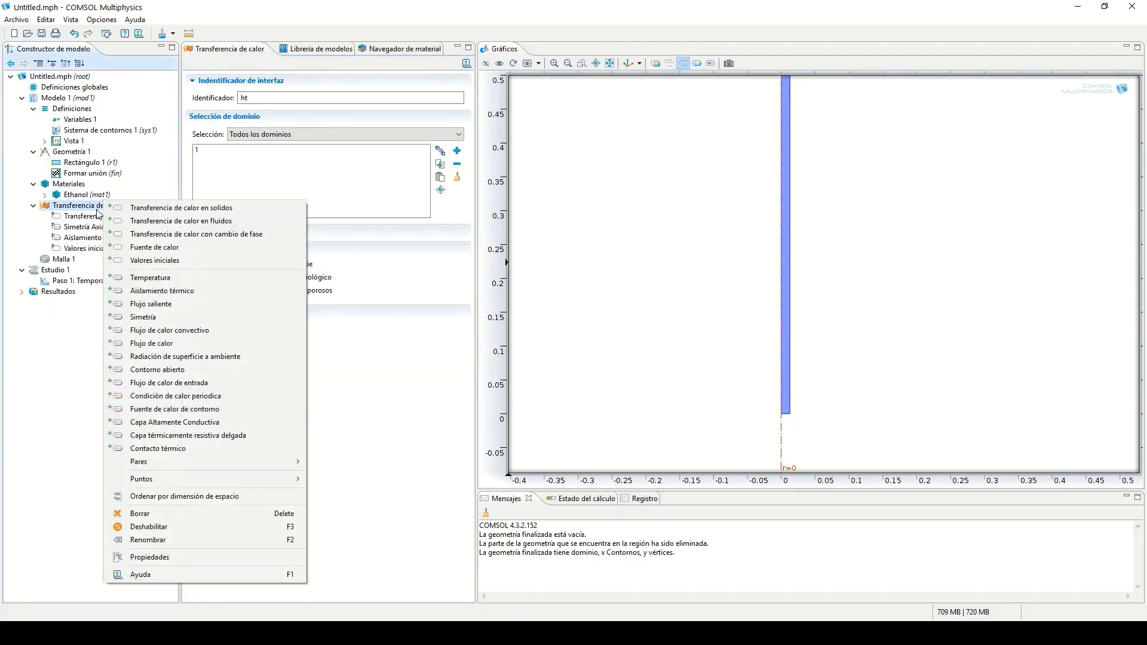
left_click(185, 304)
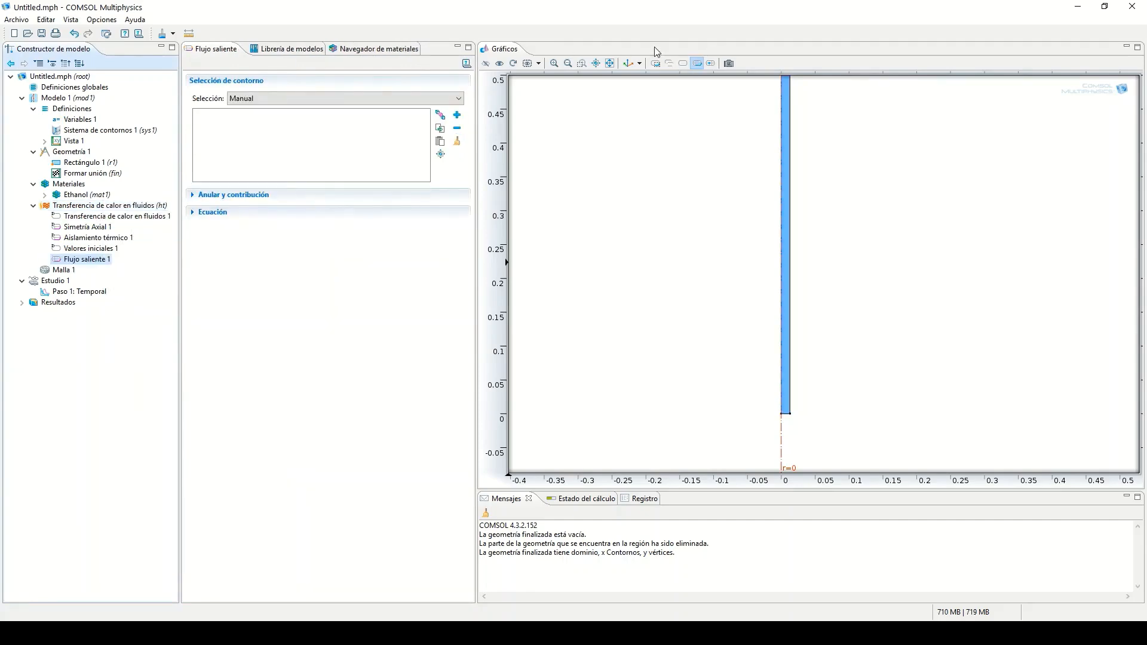
left_click(610, 63)
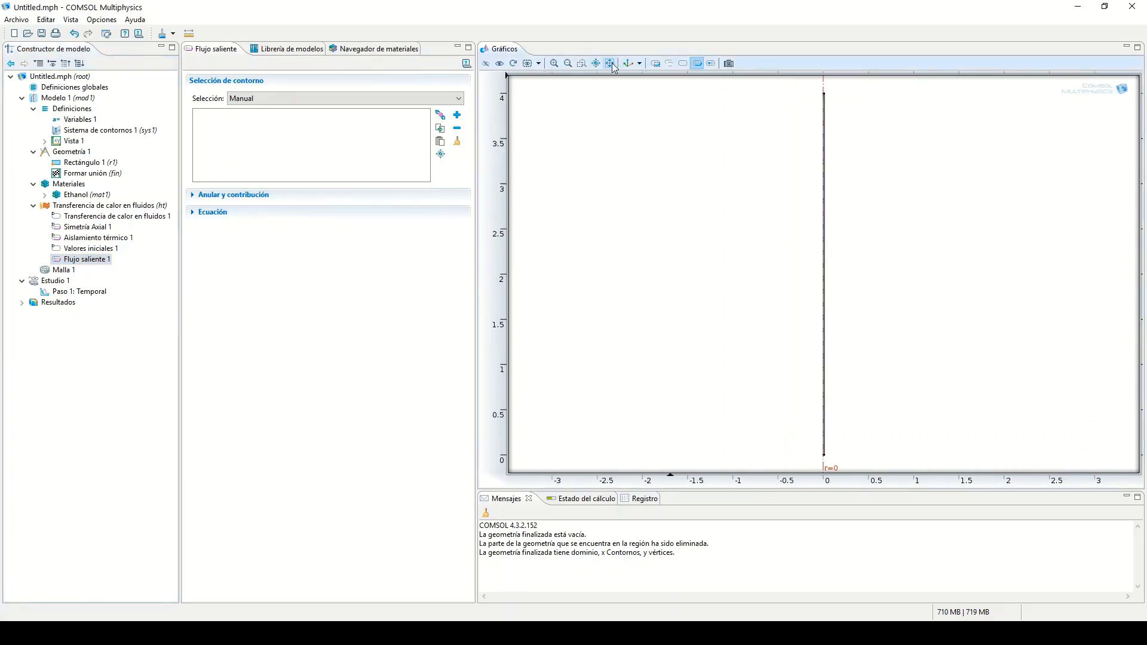
left_click(581, 63)
left_click_drag(785, 96, 862, 111)
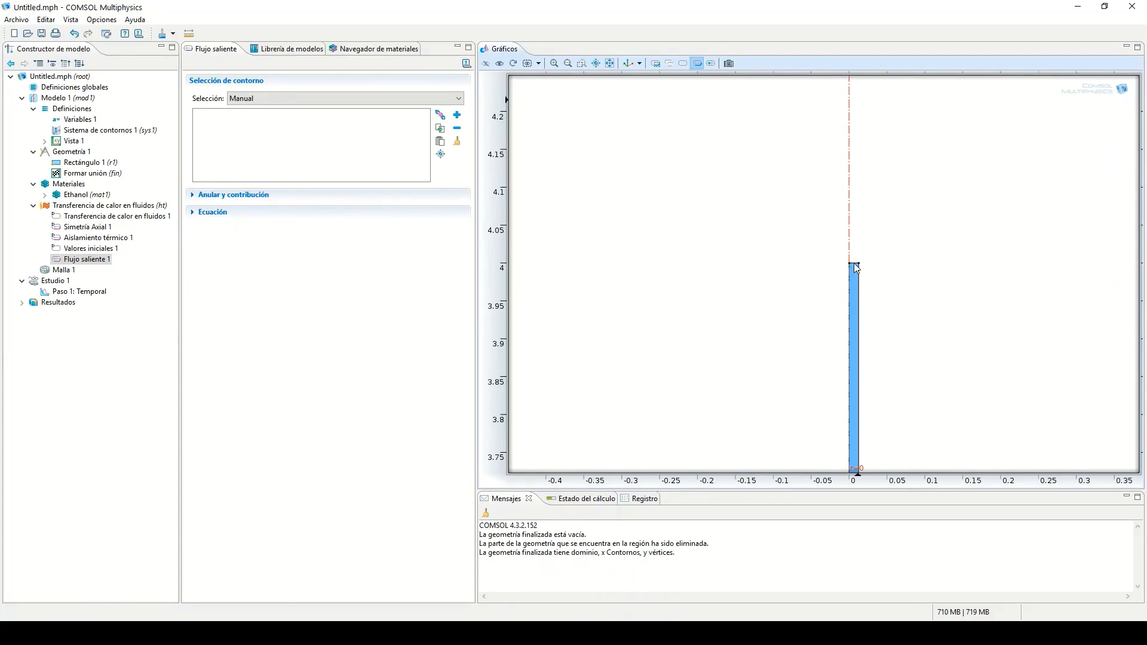
left_click(457, 115)
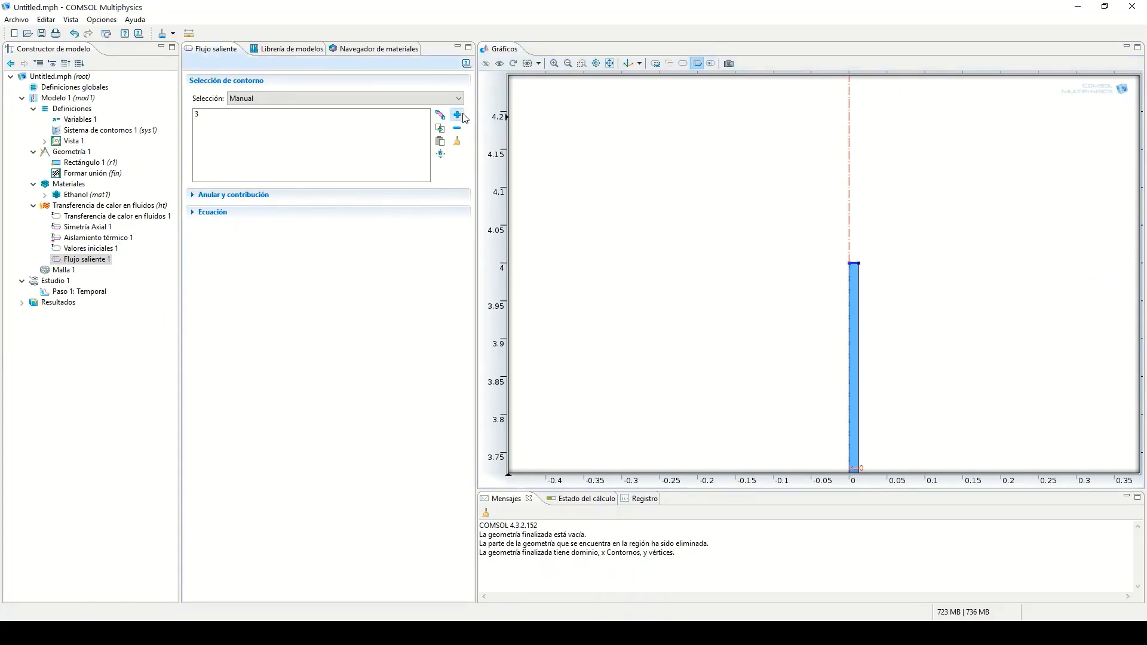
Add a Temperatura condition on the tube's end boundary at z = 0 and set its temperature to 323.15[K]
right_click(124, 209)
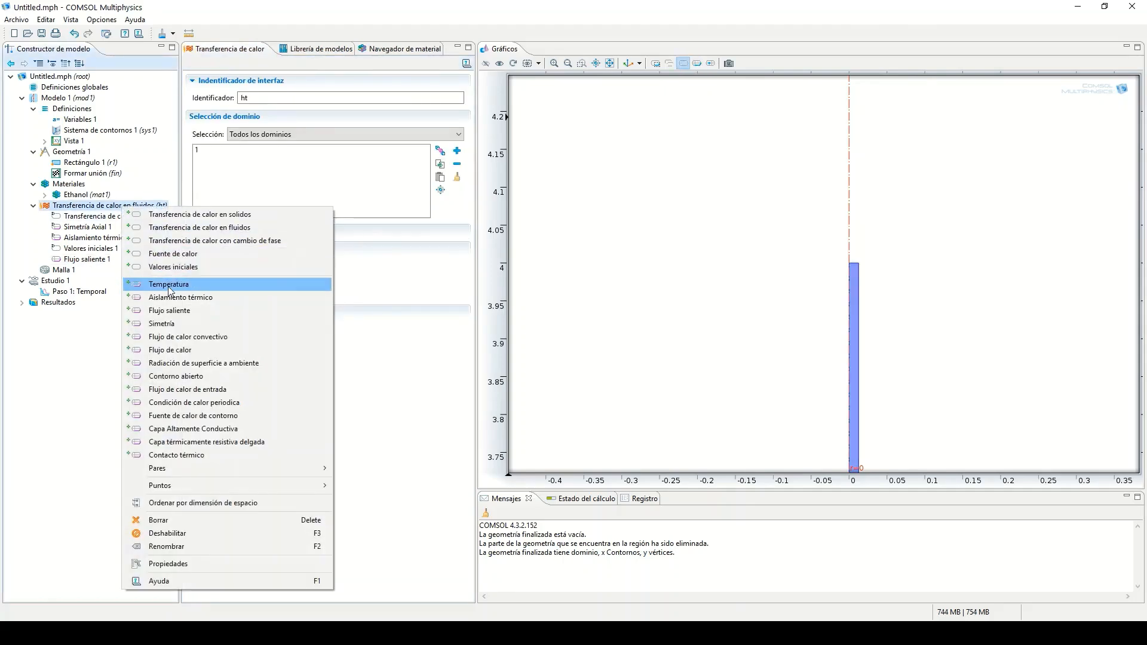
left_click(171, 286)
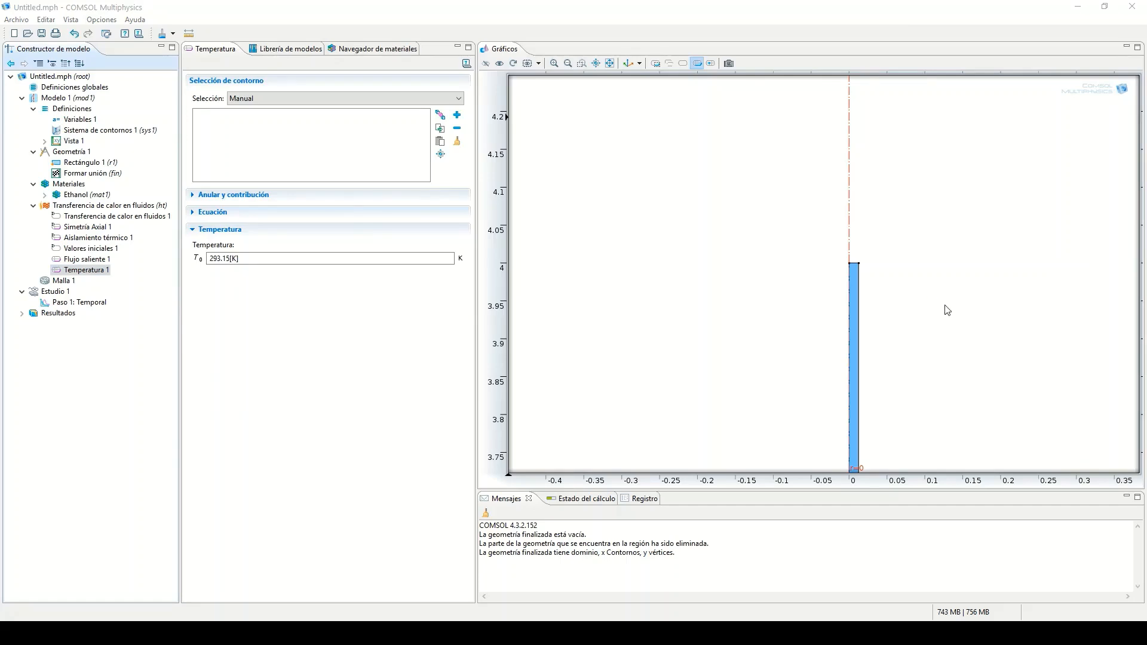
left_click(610, 64)
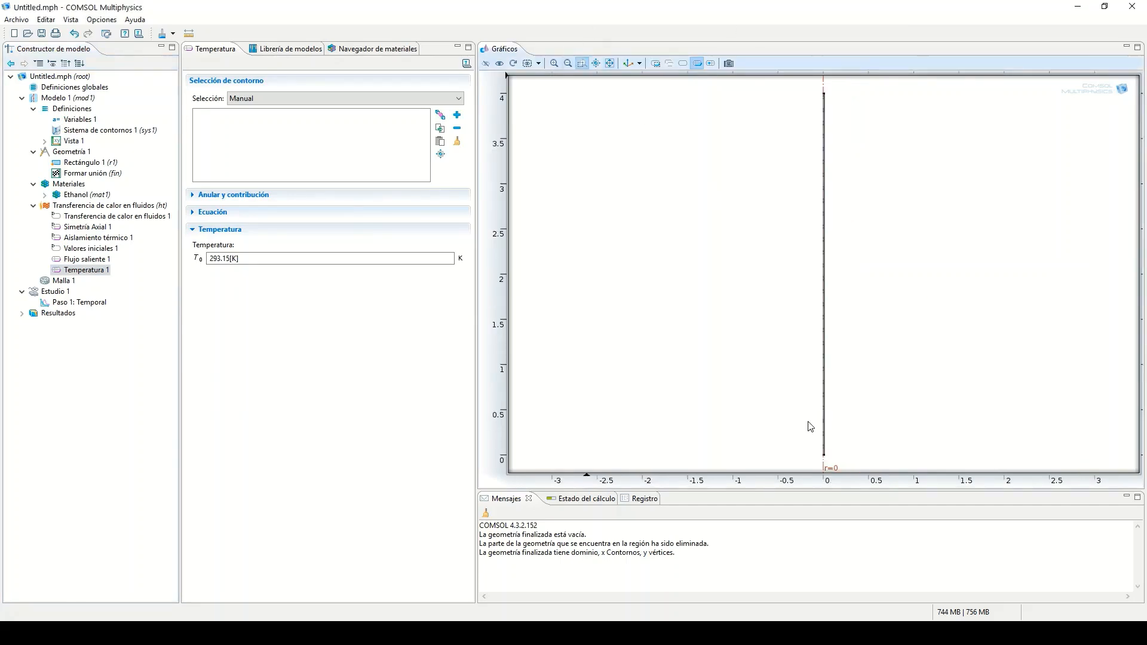
left_click_drag(796, 442, 849, 469)
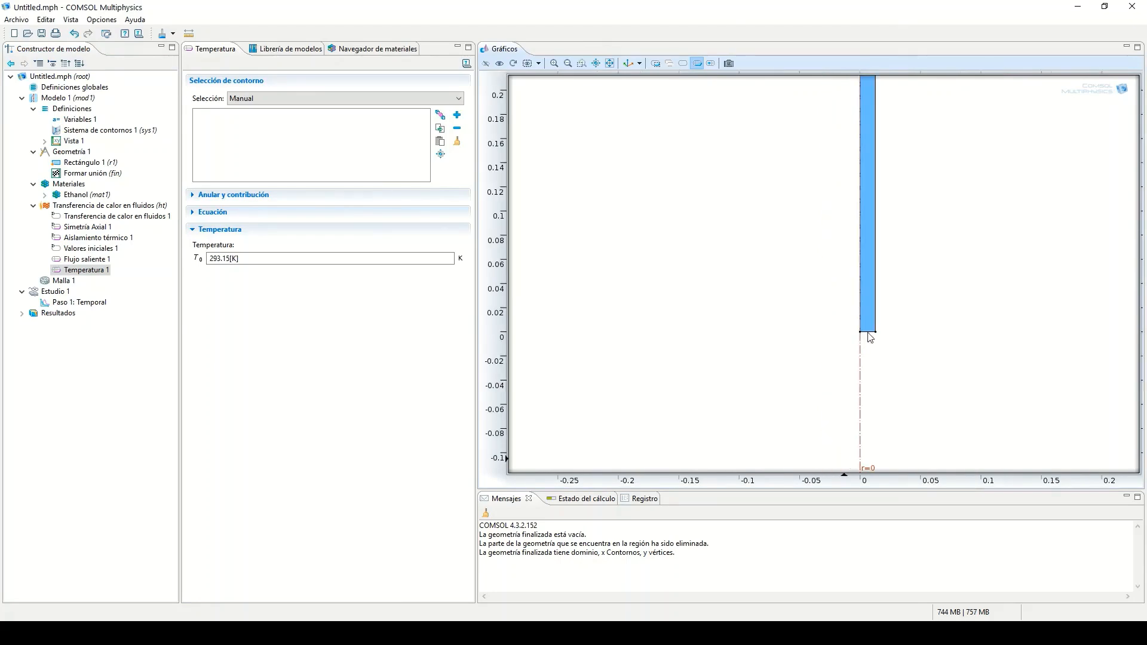
left_click(458, 115)
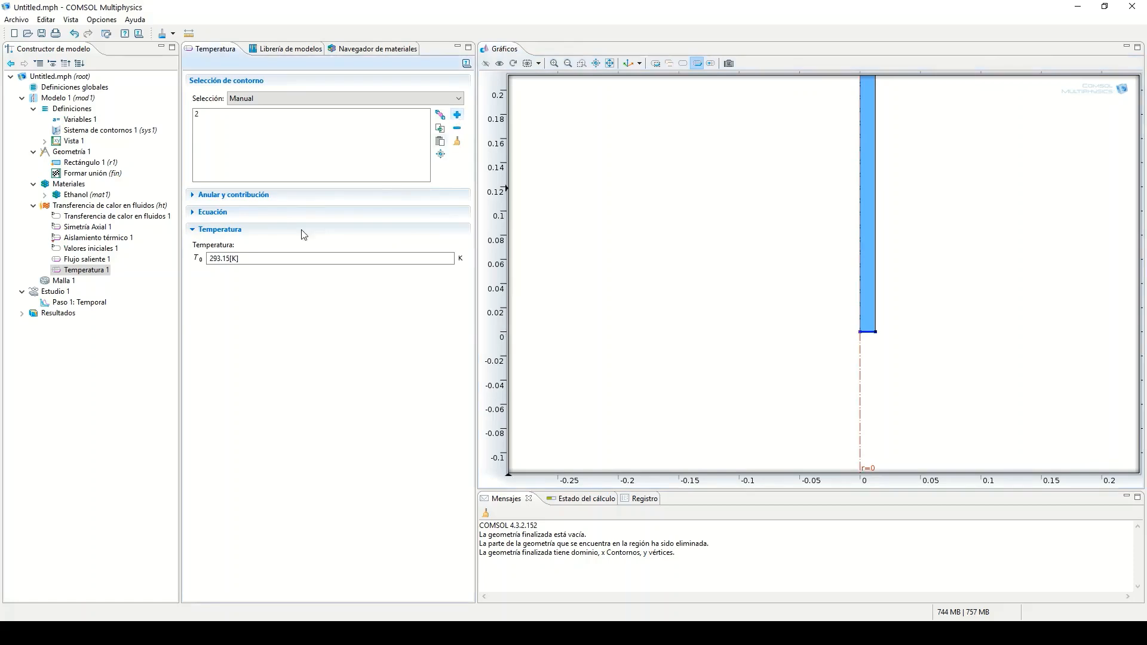
left_click_drag(218, 258, 210, 258)
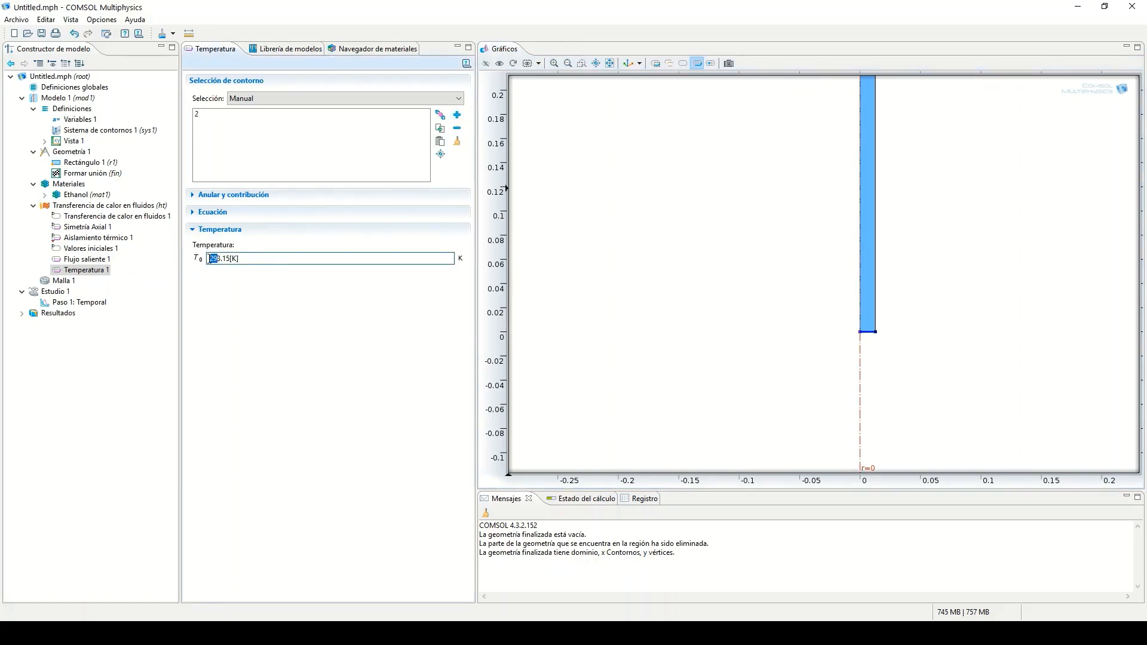
type("32")
Add a Flujo de calor condition and assign it to the tube's outer wall boundary
right_click(89, 206)
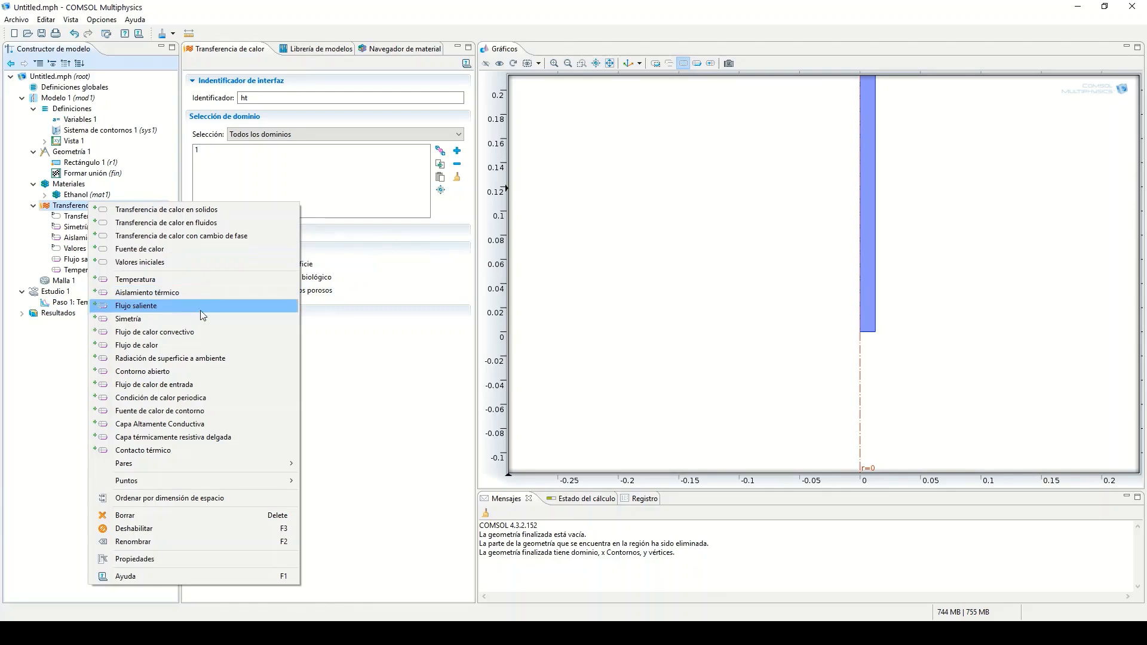
left_click(174, 346)
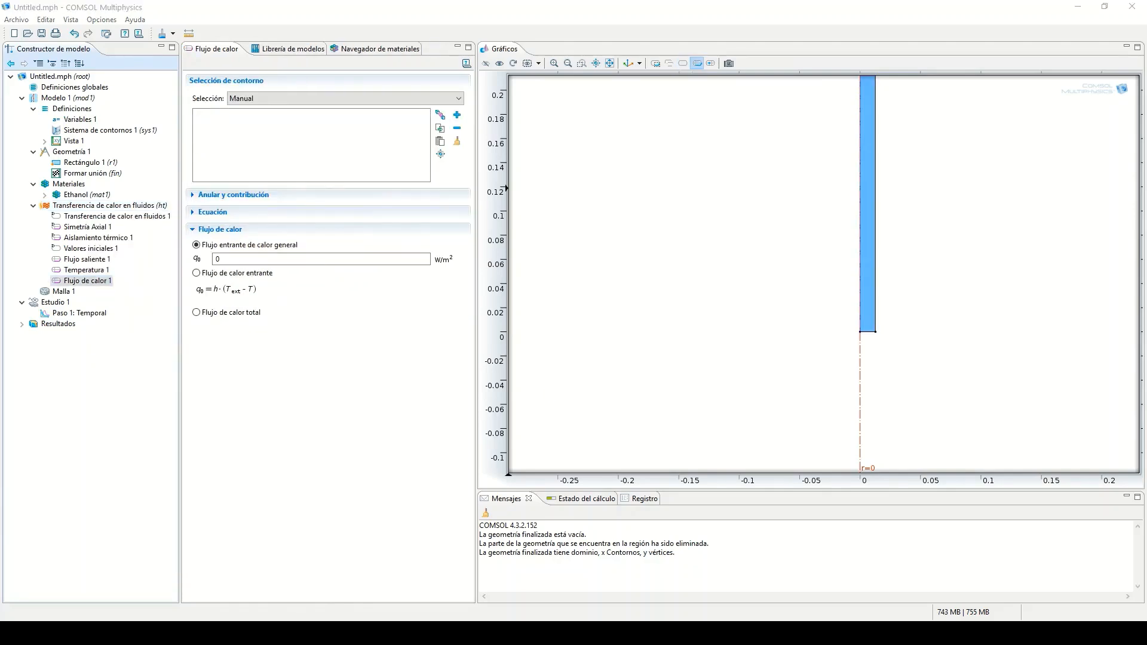
left_click(880, 193)
left_click(876, 198)
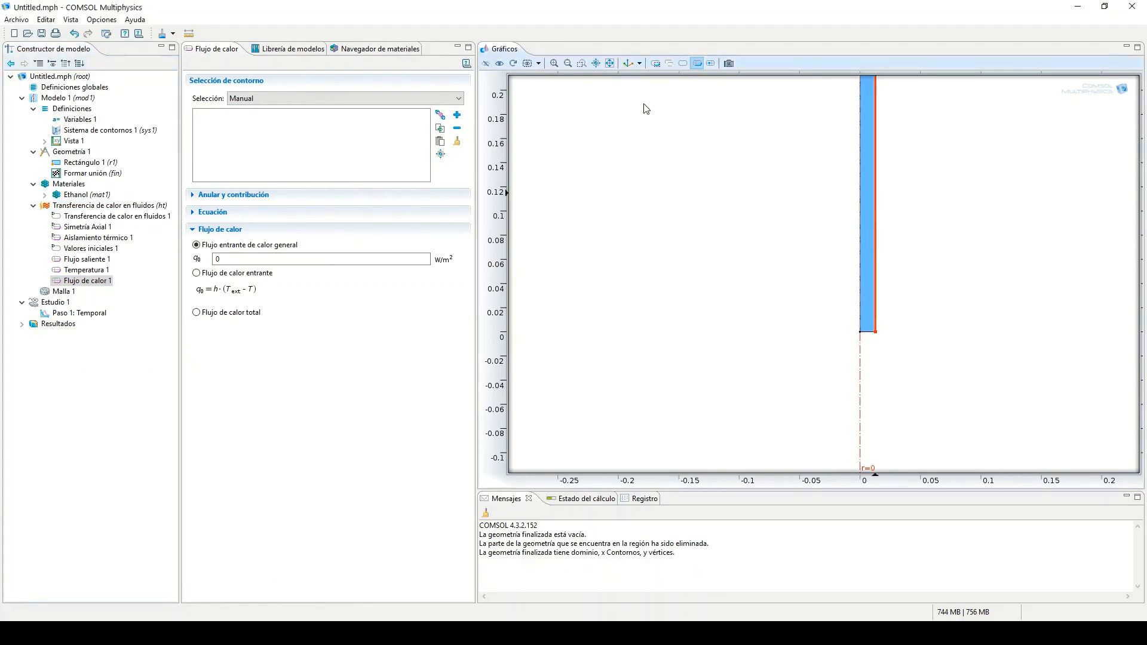
left_click(457, 115)
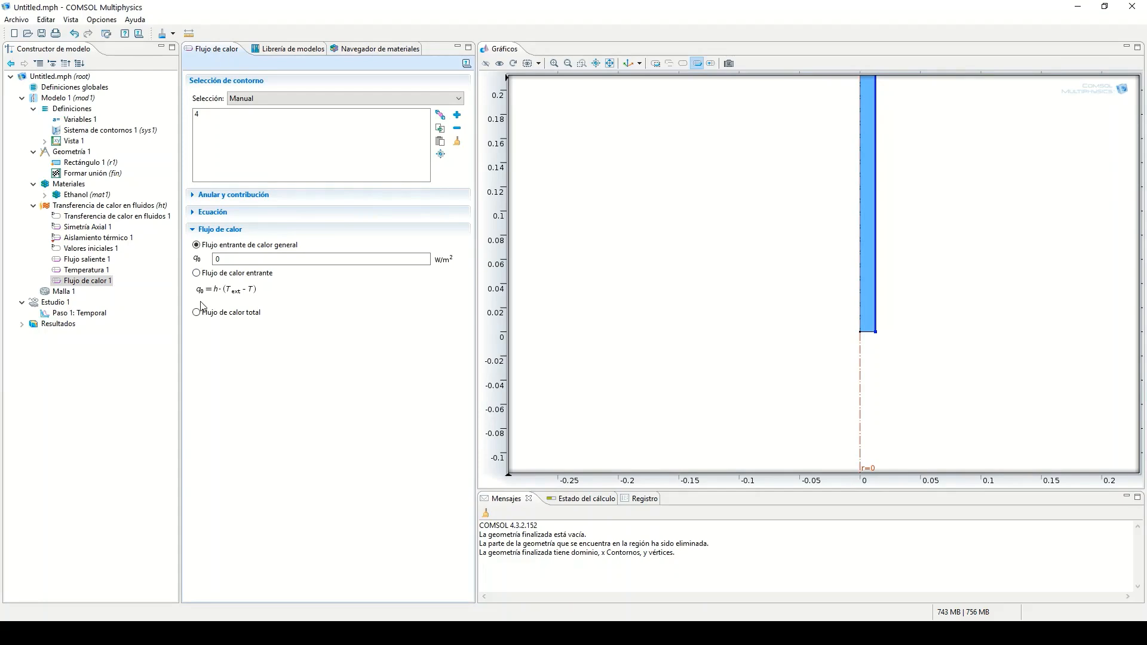
Check variable h, then define Flujo de calor 1 as Flujo de calor entrante with coefficient h and external temperature 277.15[K]
left_click(90, 120)
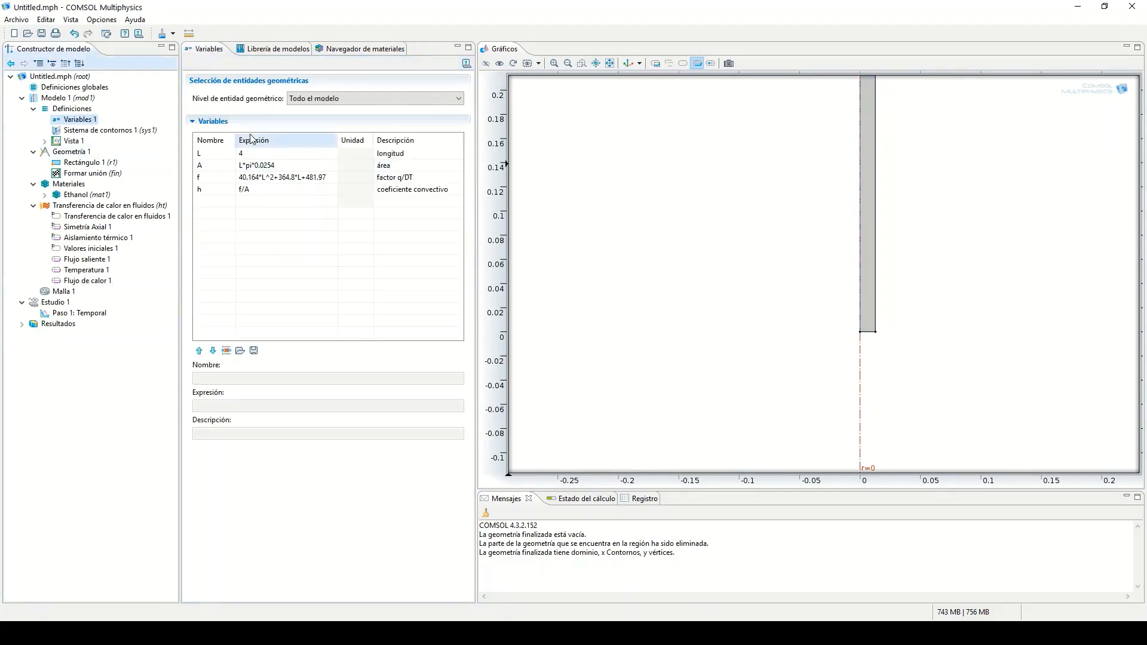
left_click(248, 191)
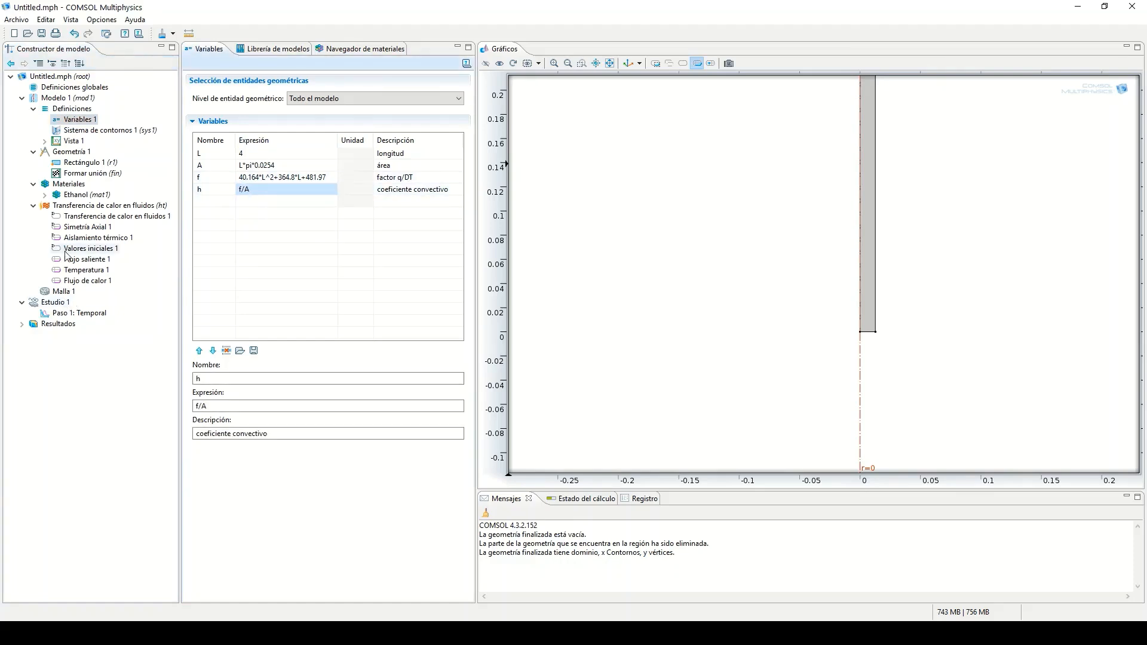
left_click(86, 280)
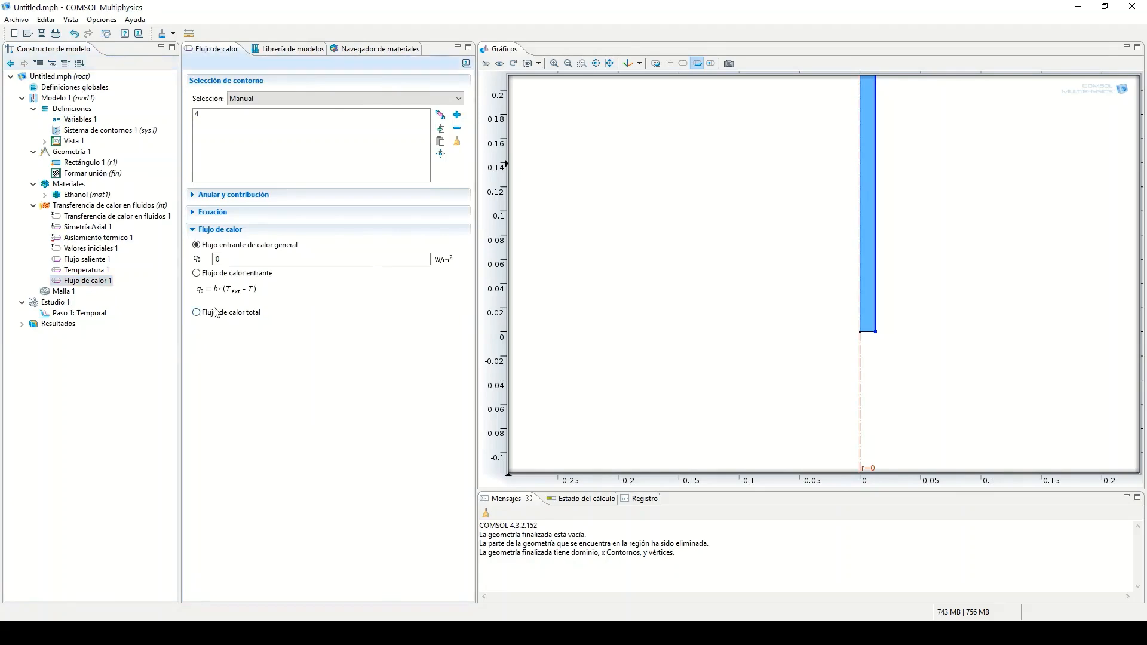
left_click(216, 312)
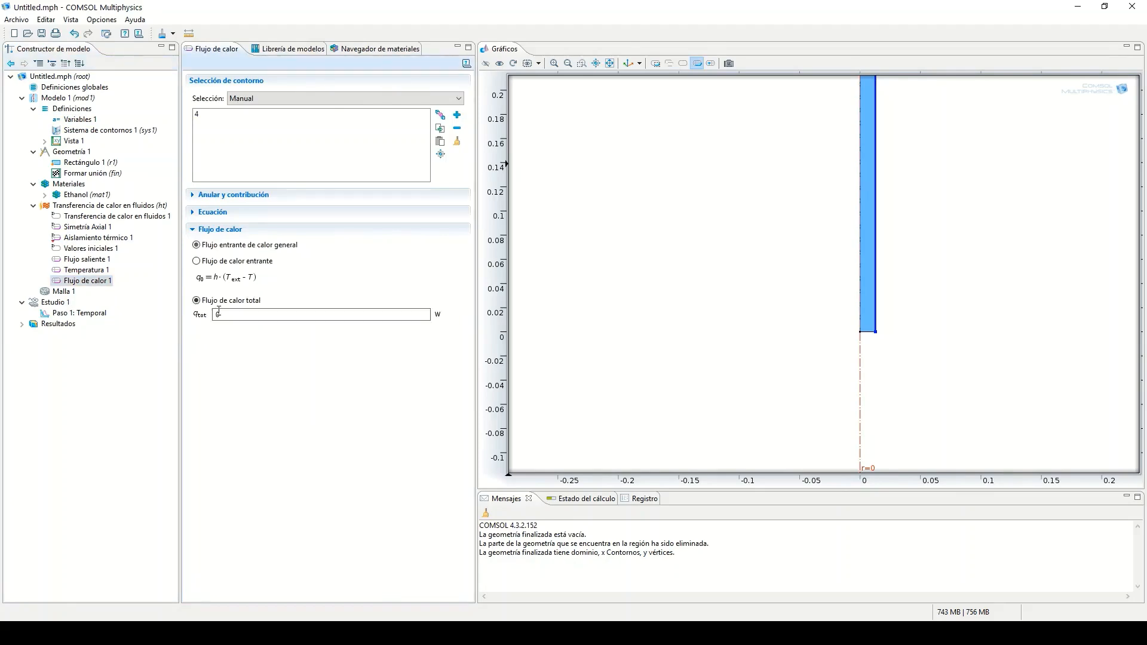
left_click(236, 263)
double_click(215, 306)
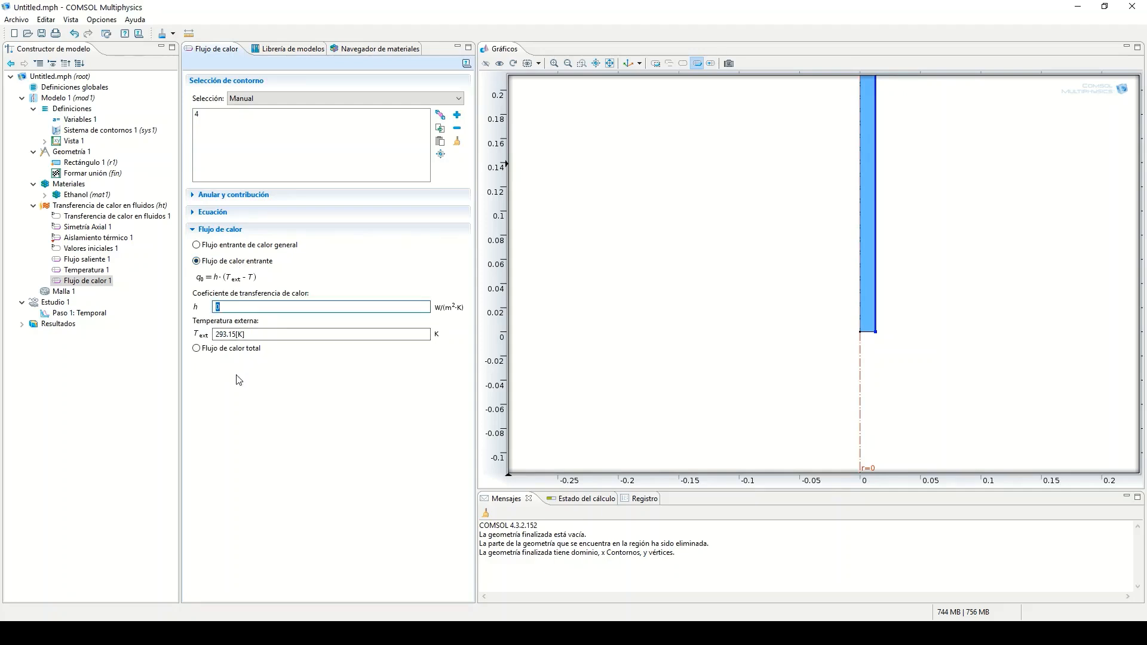
type("h")
left_click(229, 335)
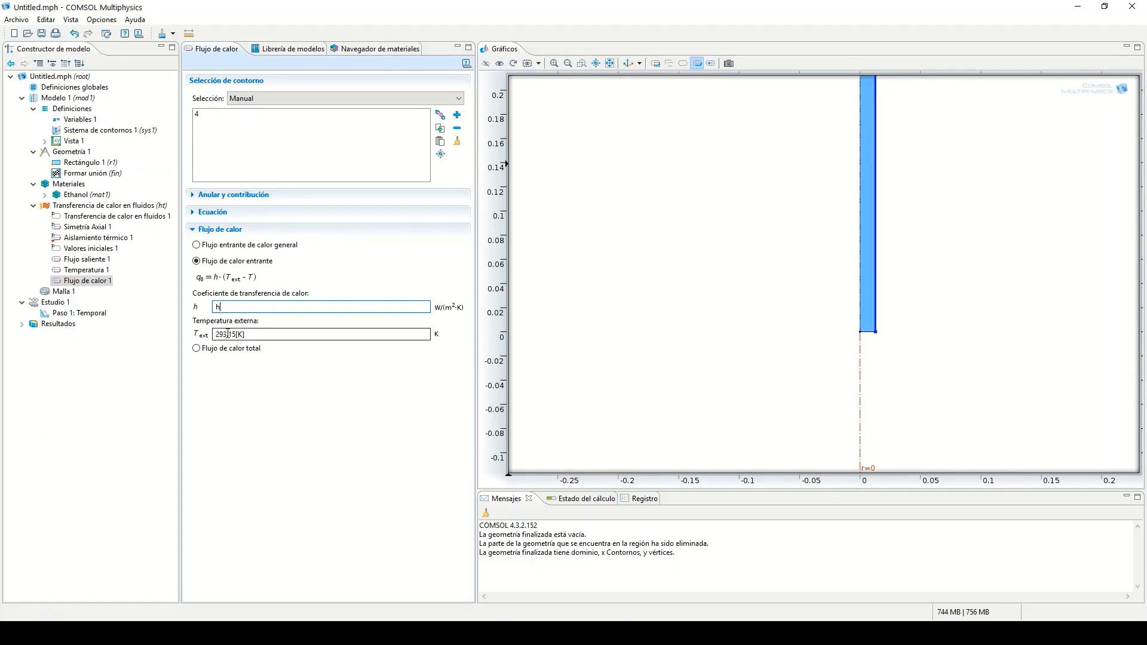
key("BackSpace")
key("BackSpace")
type("77")
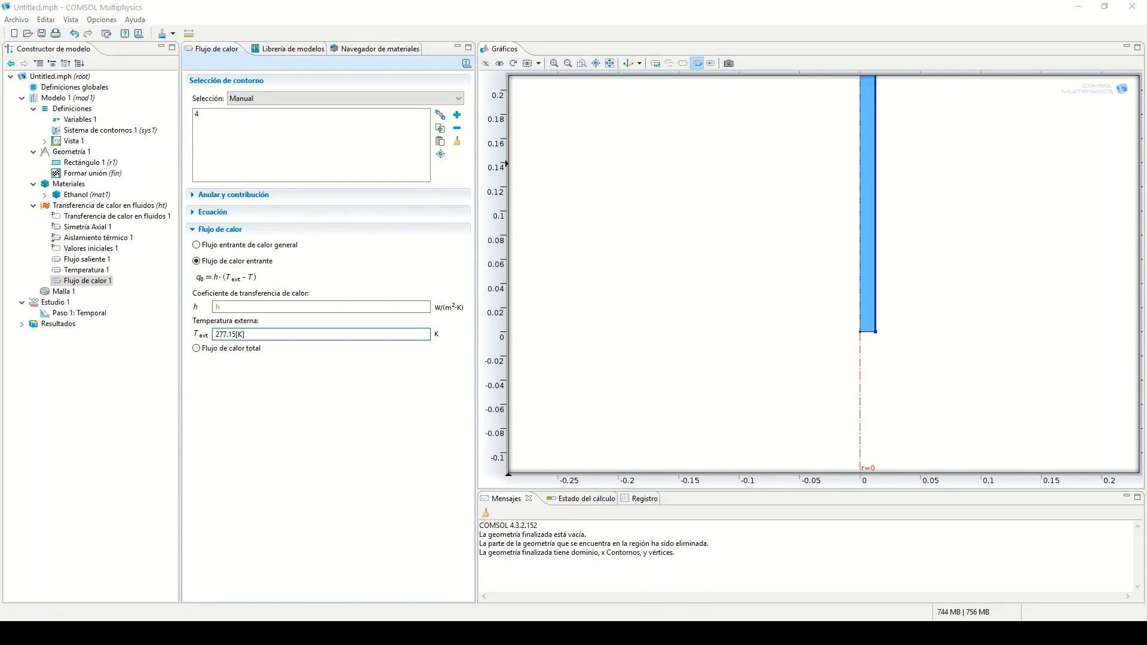
Set the element size of Malla 1 to Extremadamente fina and build the complete mesh
left_click(60, 292)
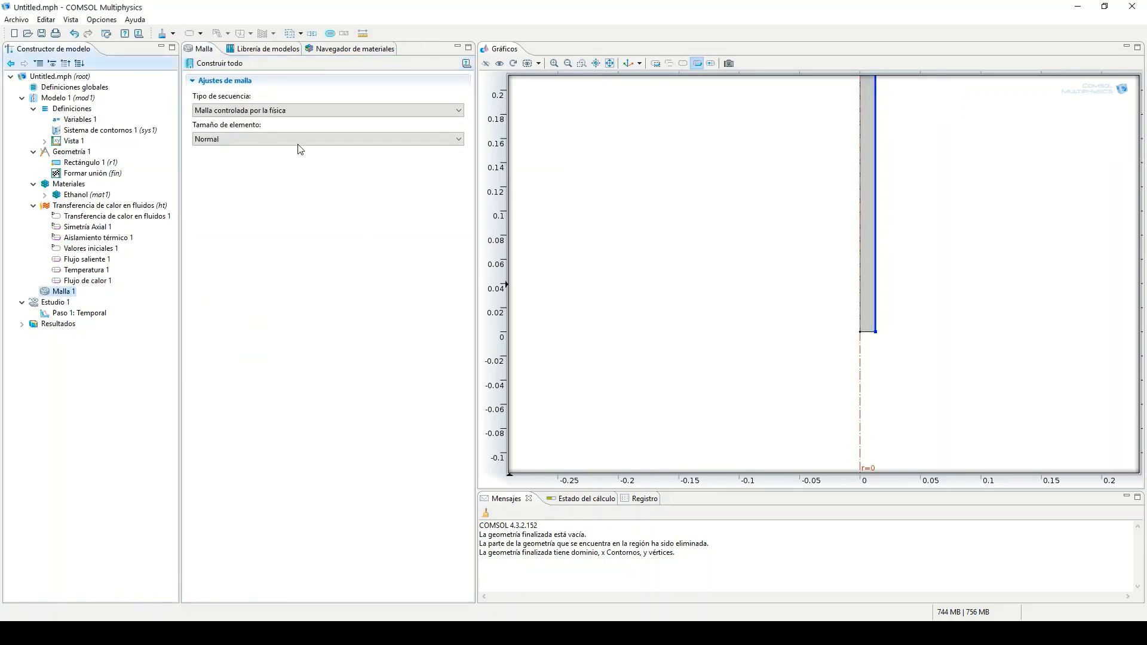
left_click(302, 141)
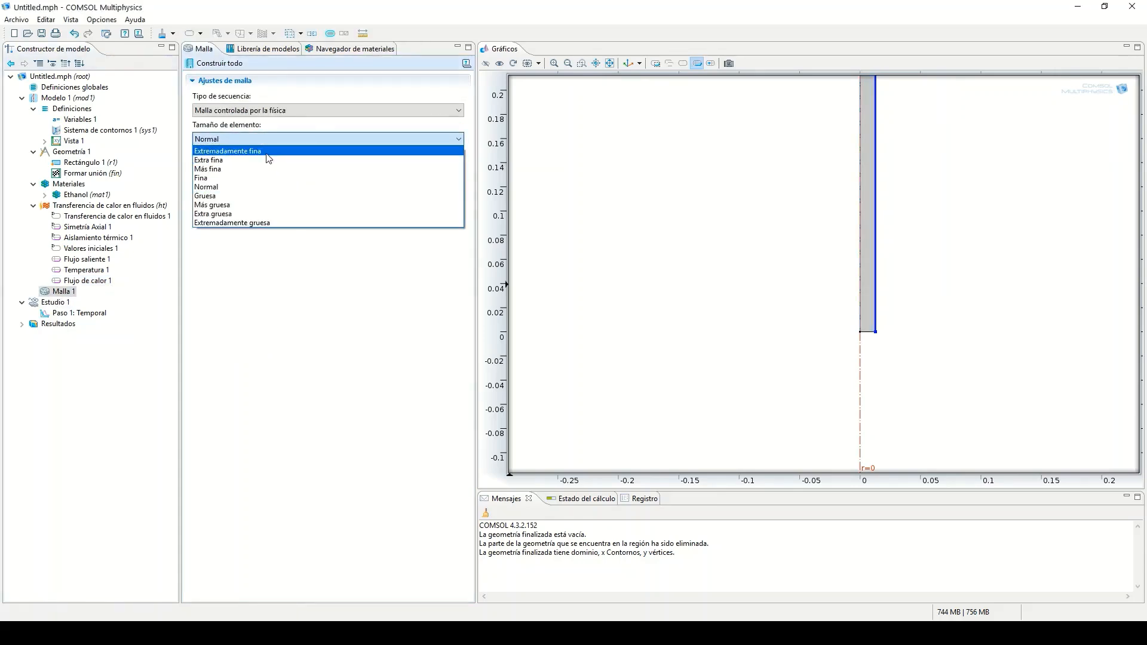
left_click(267, 152)
left_click(236, 63)
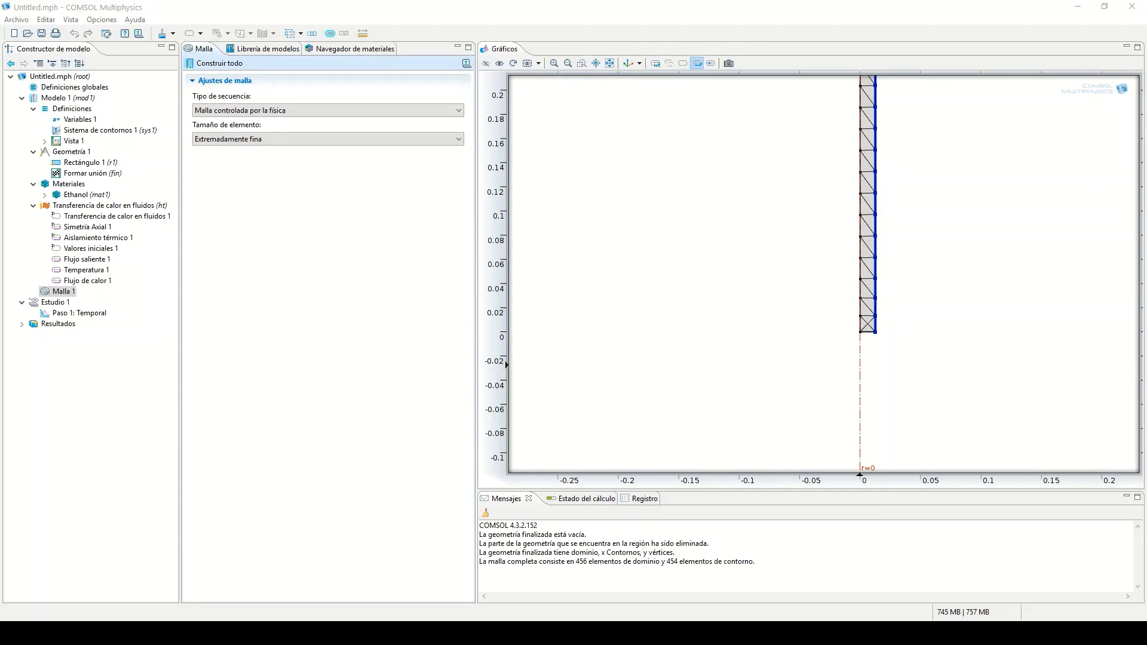
Set the times of Paso 1: Temporal to range(0,1,300) s and compute the study
left_click(51, 302)
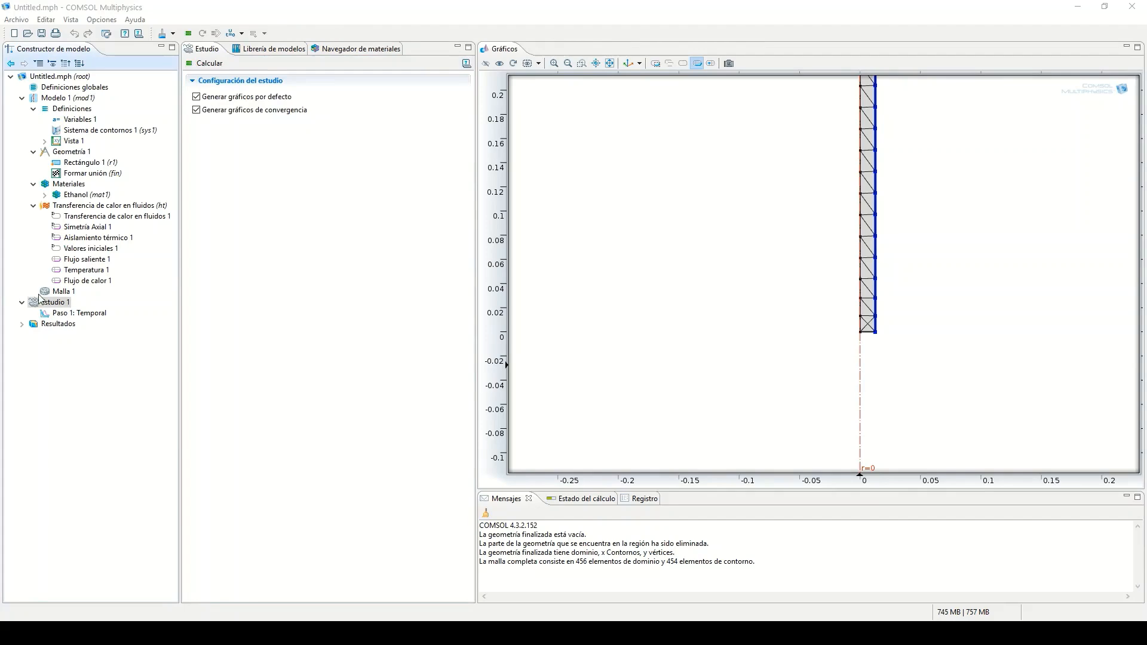
left_click(62, 316)
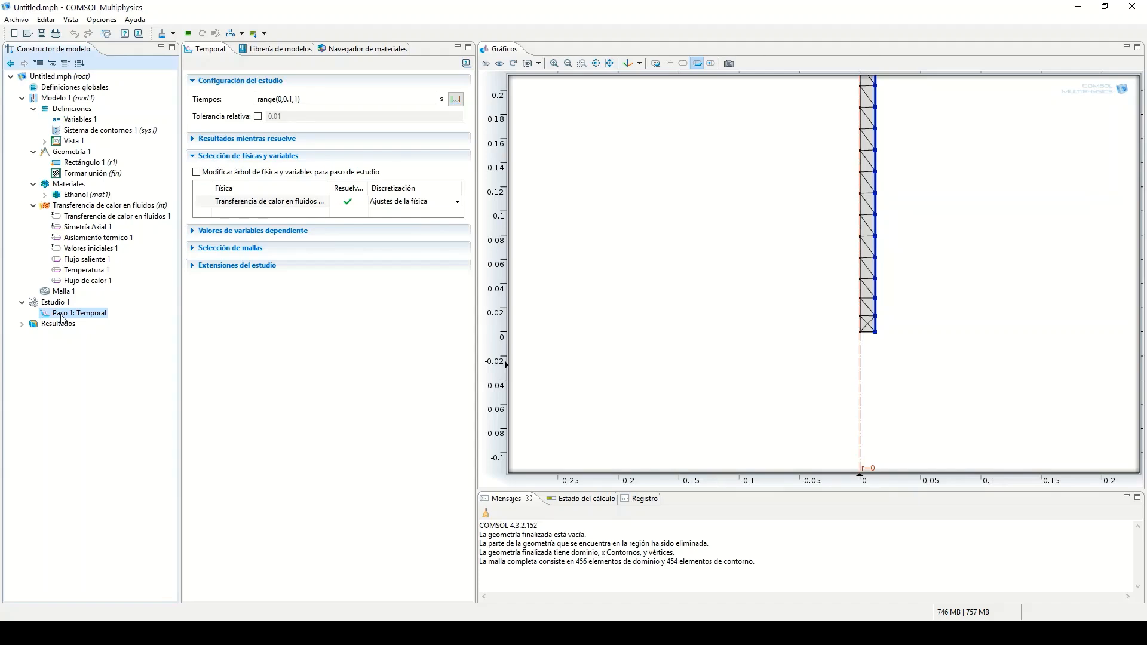
double_click(297, 99)
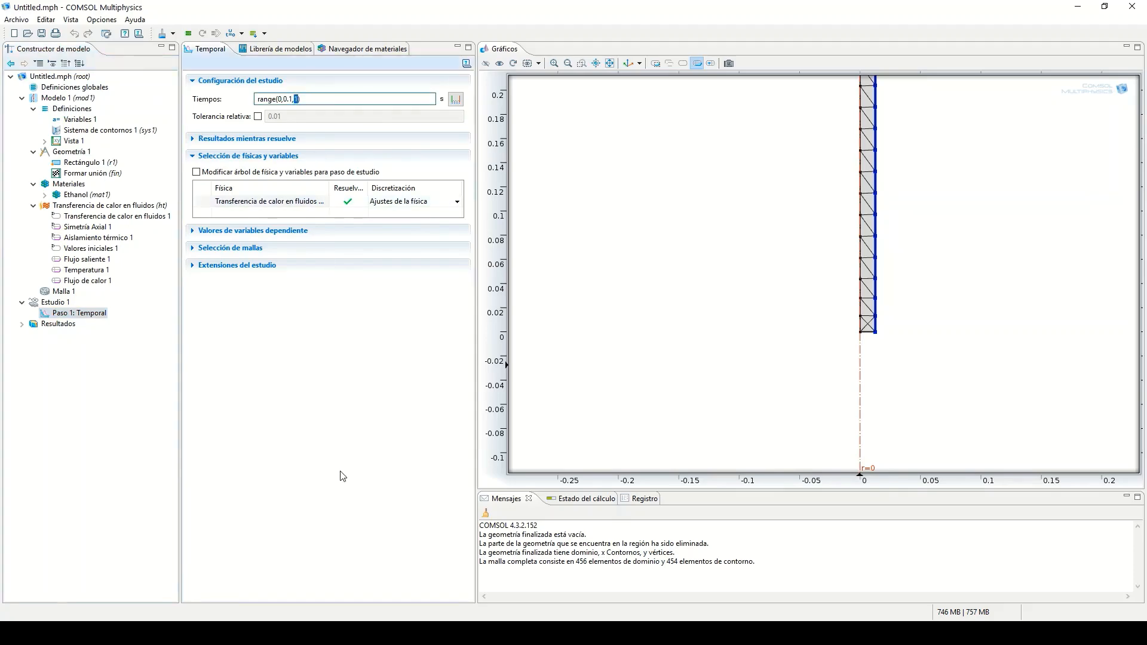
type("300")
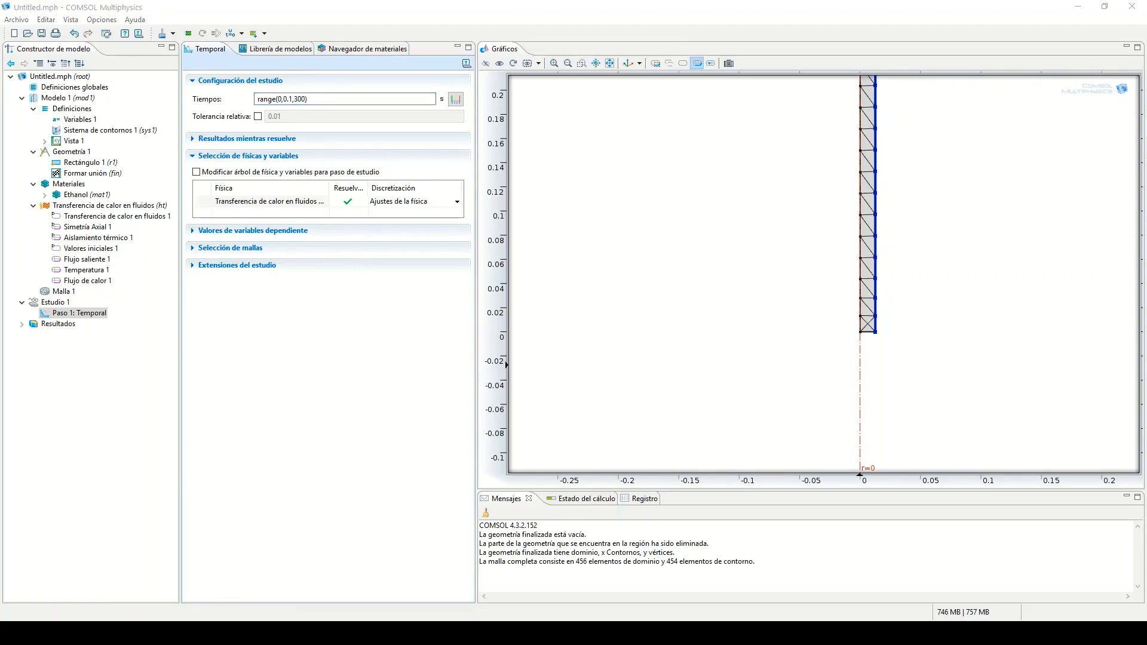
left_click(289, 99)
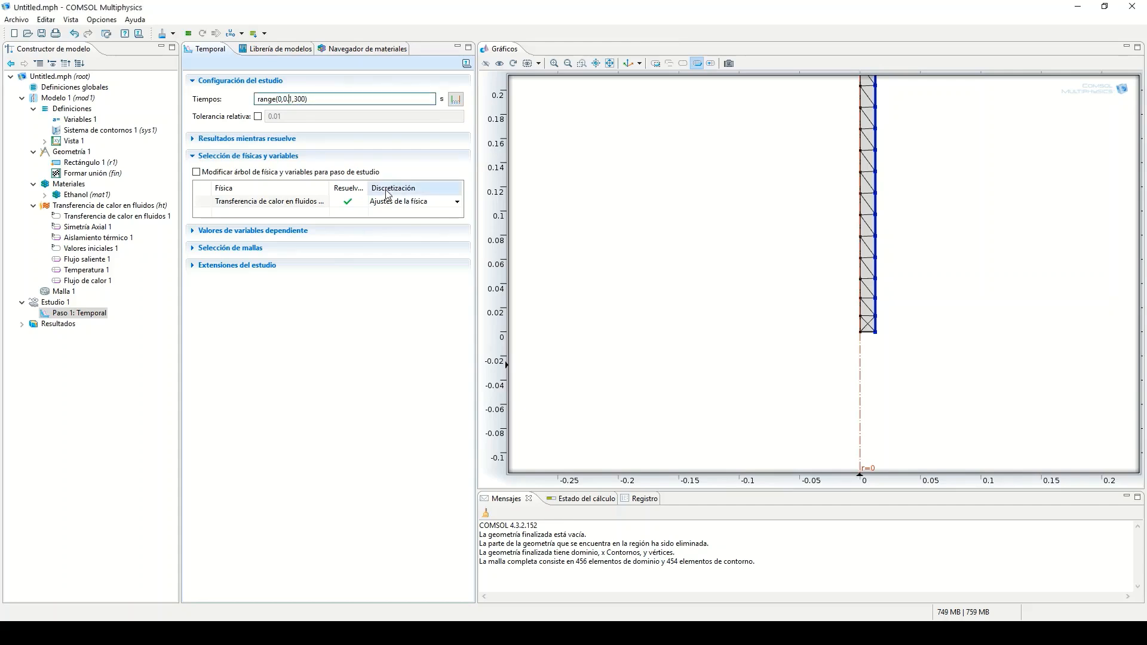
key("BackSpace")
key("BackSpace")
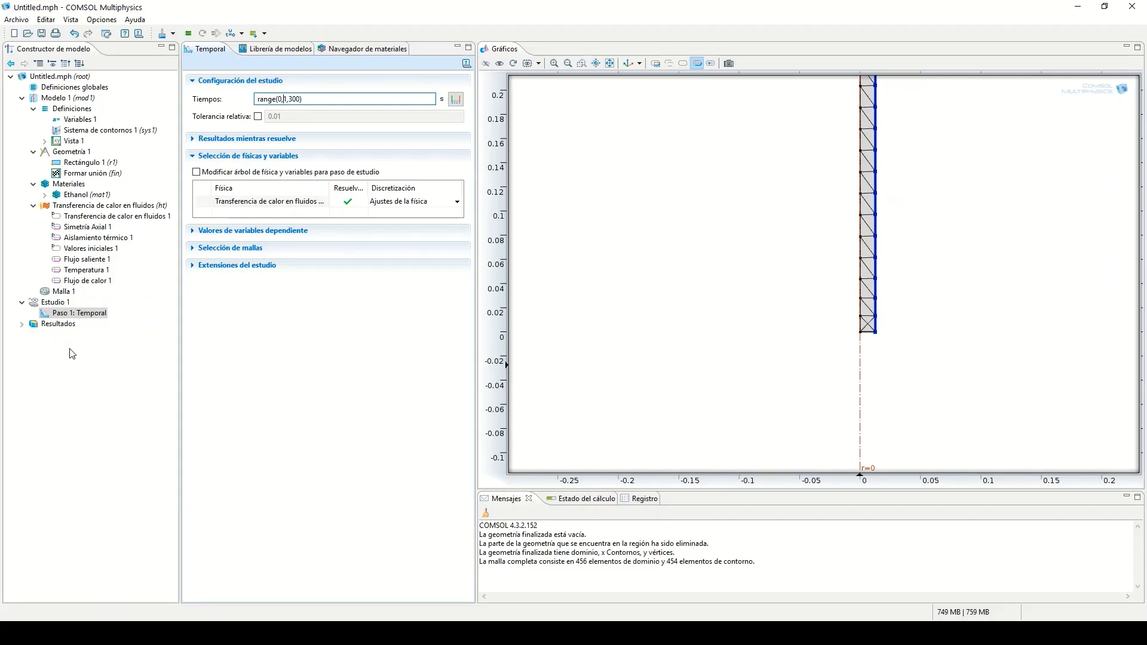
left_click(188, 33)
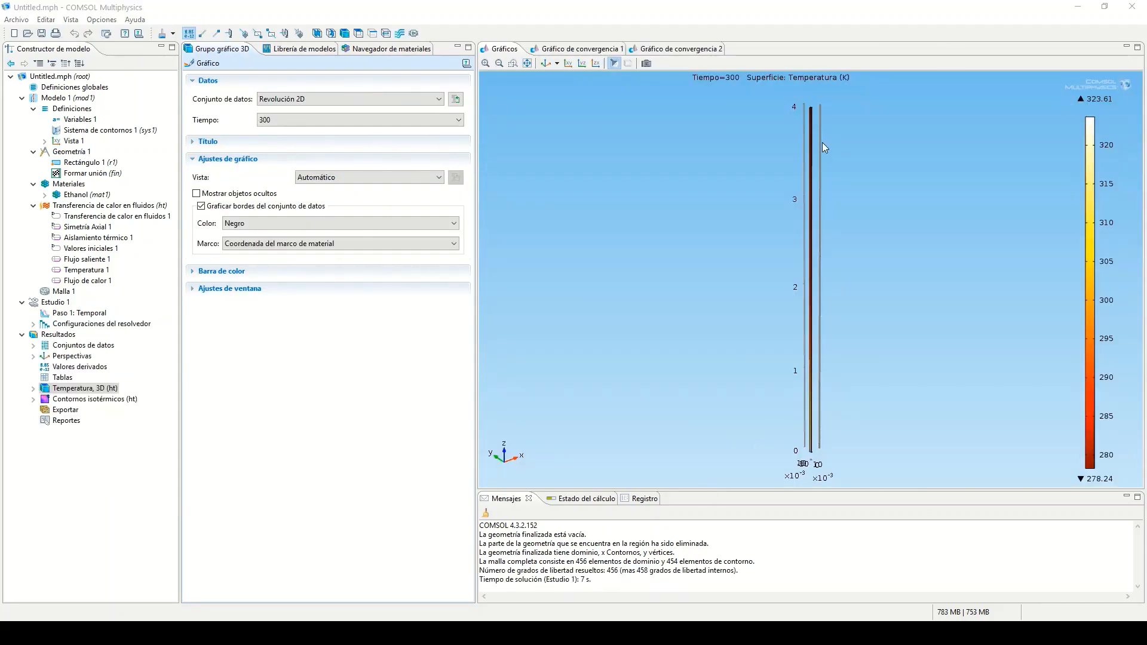
Inspect the tube in the 3D temperature plot, then create a player for it and scrub through the animation frames
left_click_drag(822, 143, 834, 193)
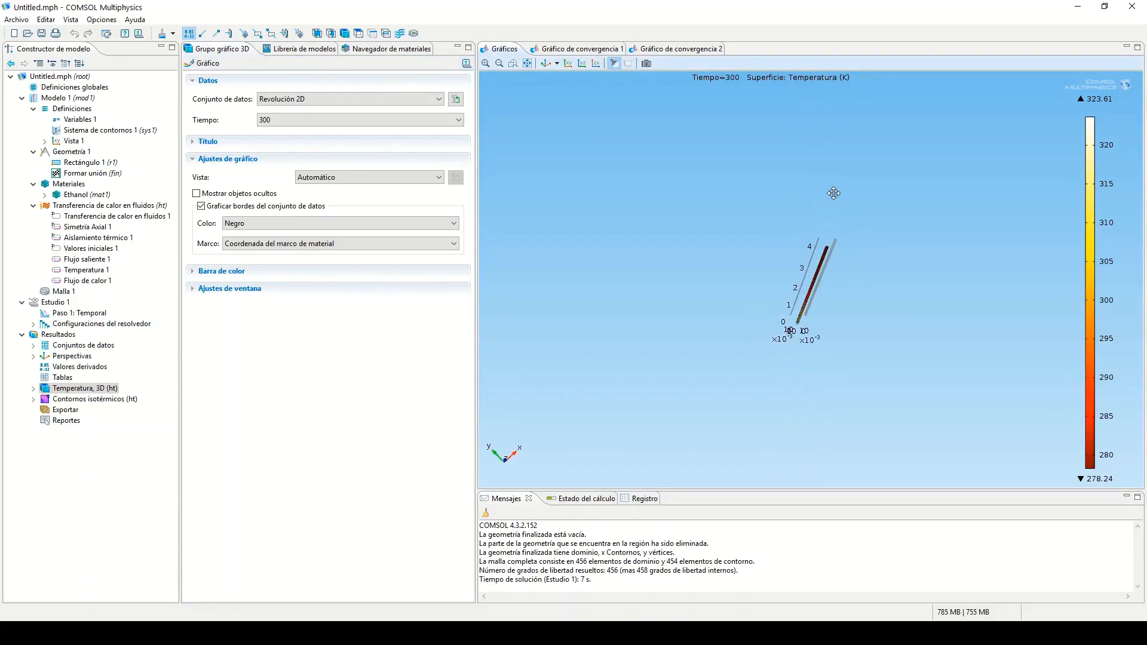
left_click(513, 64)
left_click_drag(773, 232, 847, 328)
left_click_drag(854, 197, 850, 194)
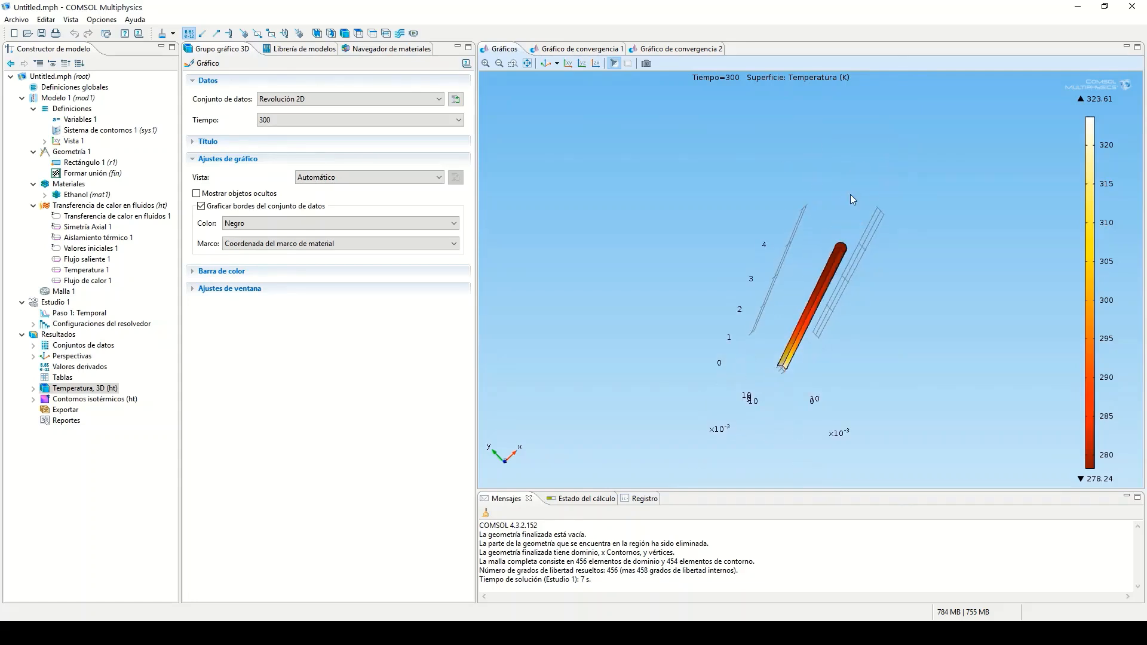
left_click(513, 64)
left_click_drag(766, 231, 897, 384)
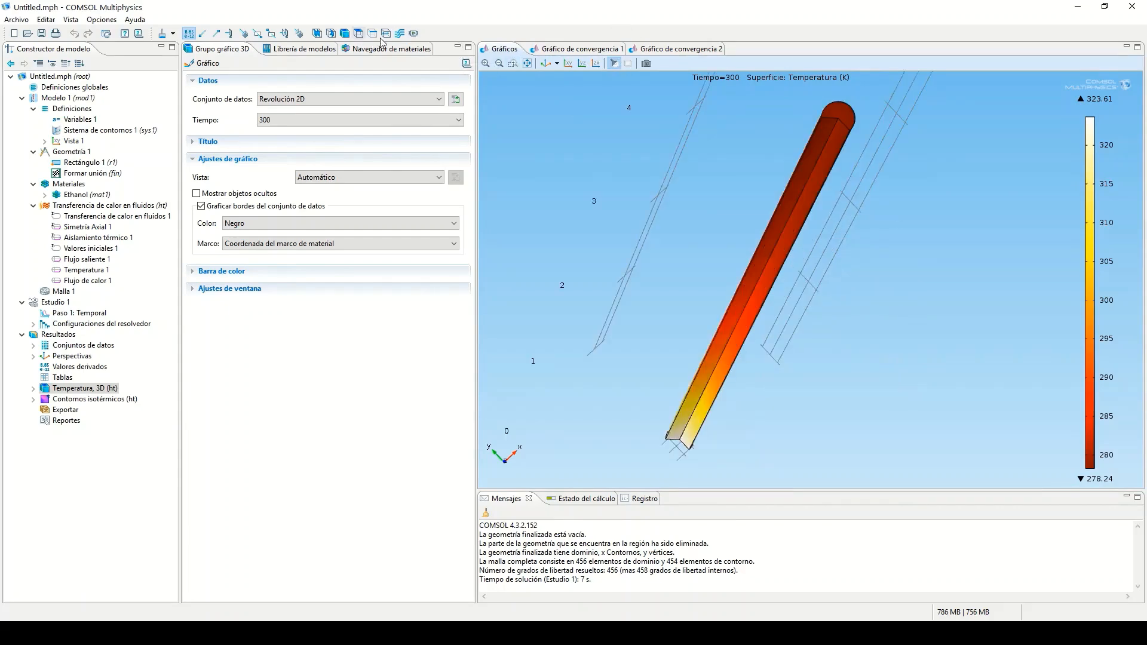
left_click(412, 34)
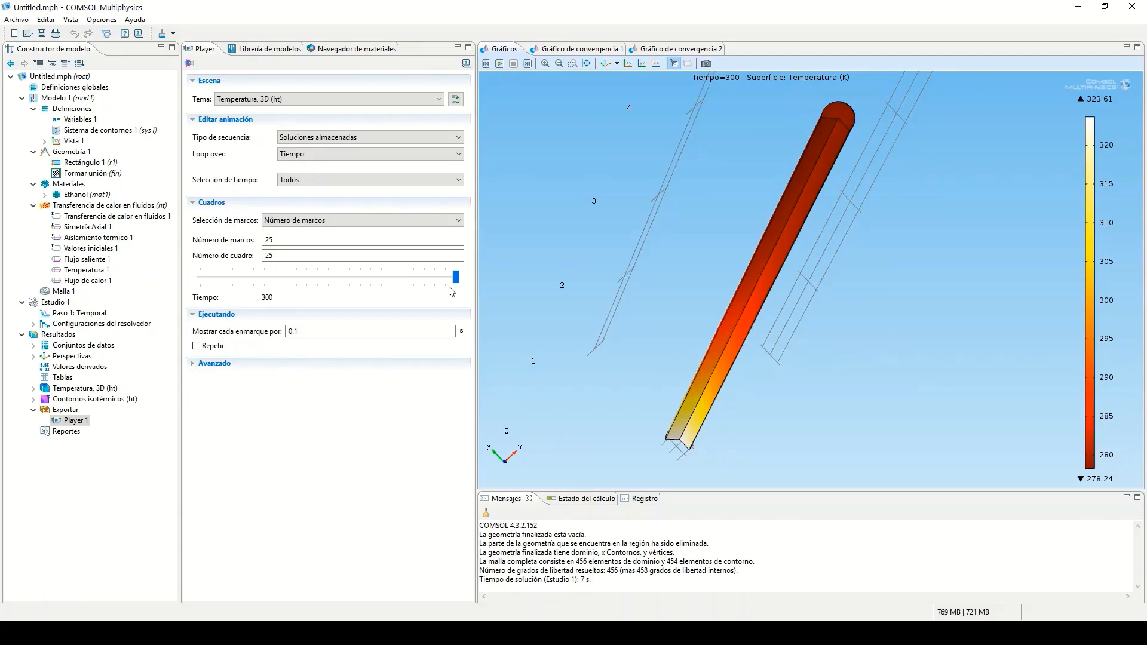
left_click_drag(456, 277, 345, 313)
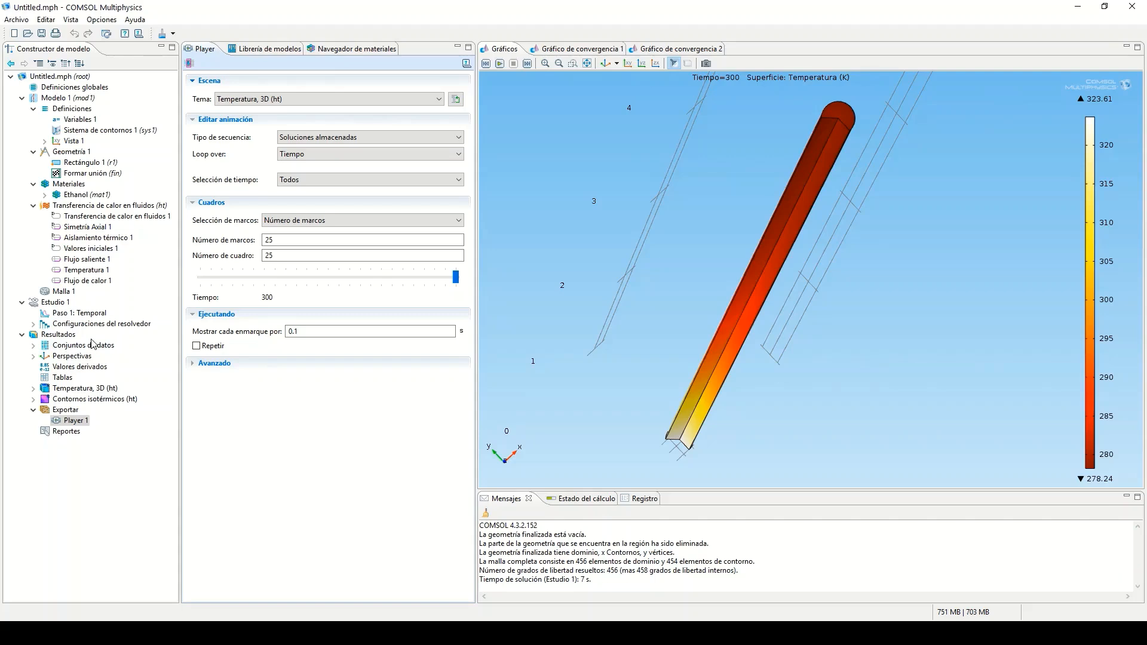
Add a Línea de corte en 2D to the result data sets
left_click(34, 345)
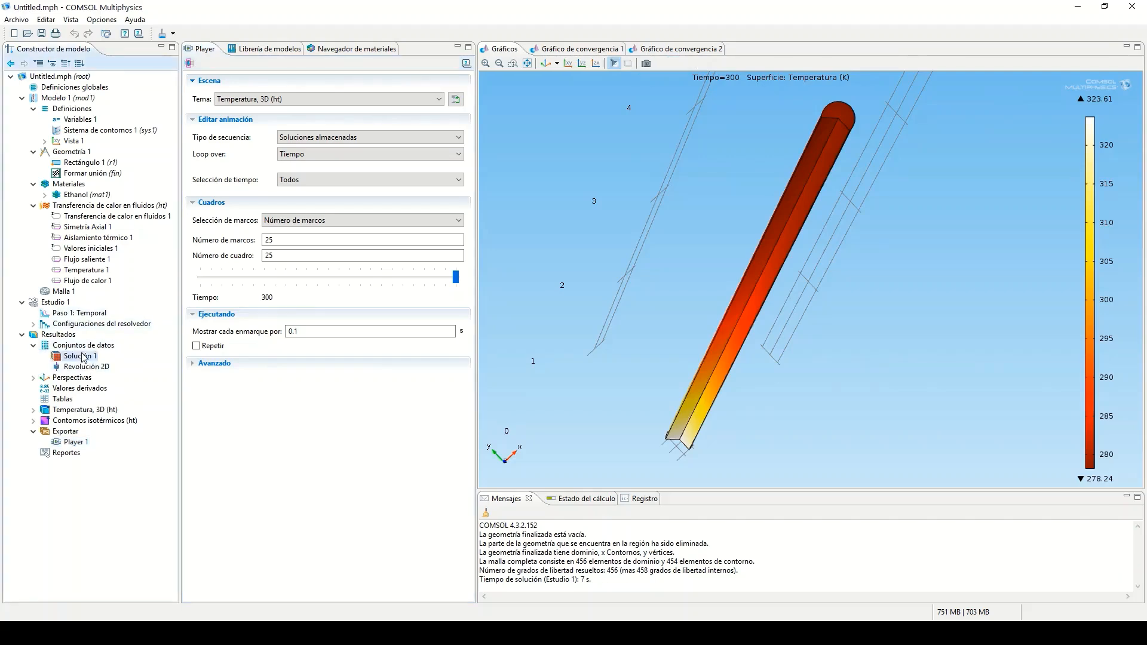
right_click(83, 357)
left_click(77, 345)
right_click(78, 346)
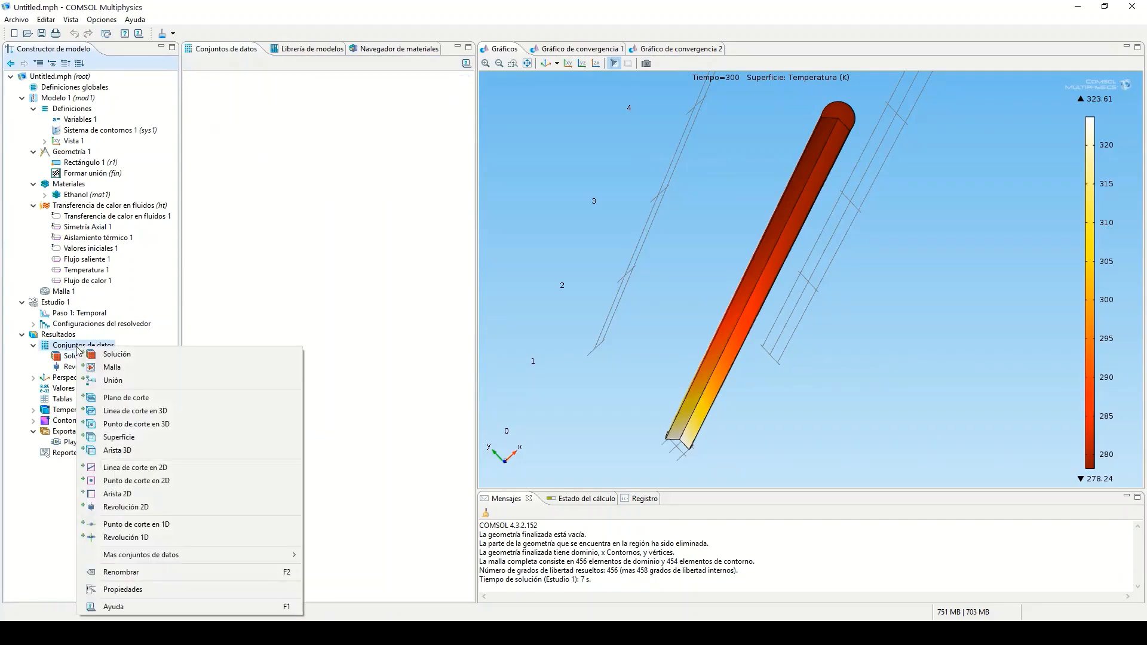
left_click(135, 468)
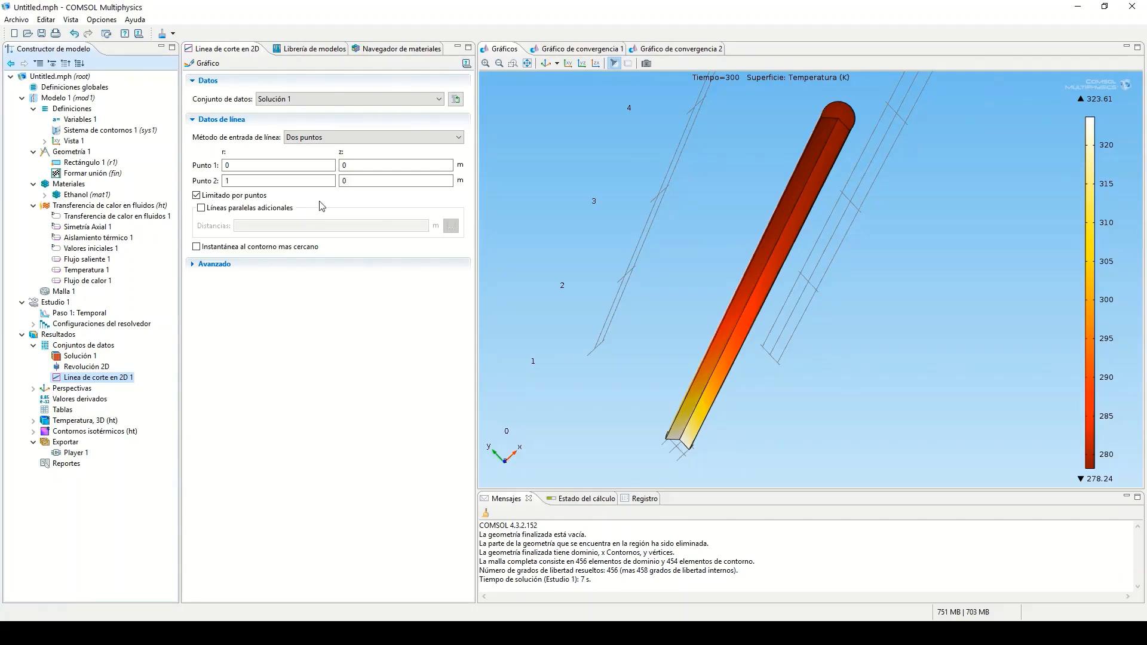
Define the 2D cut line from r = 0, z = 4 m to r = 0.013, z = 4 m and plot it
left_click(269, 168)
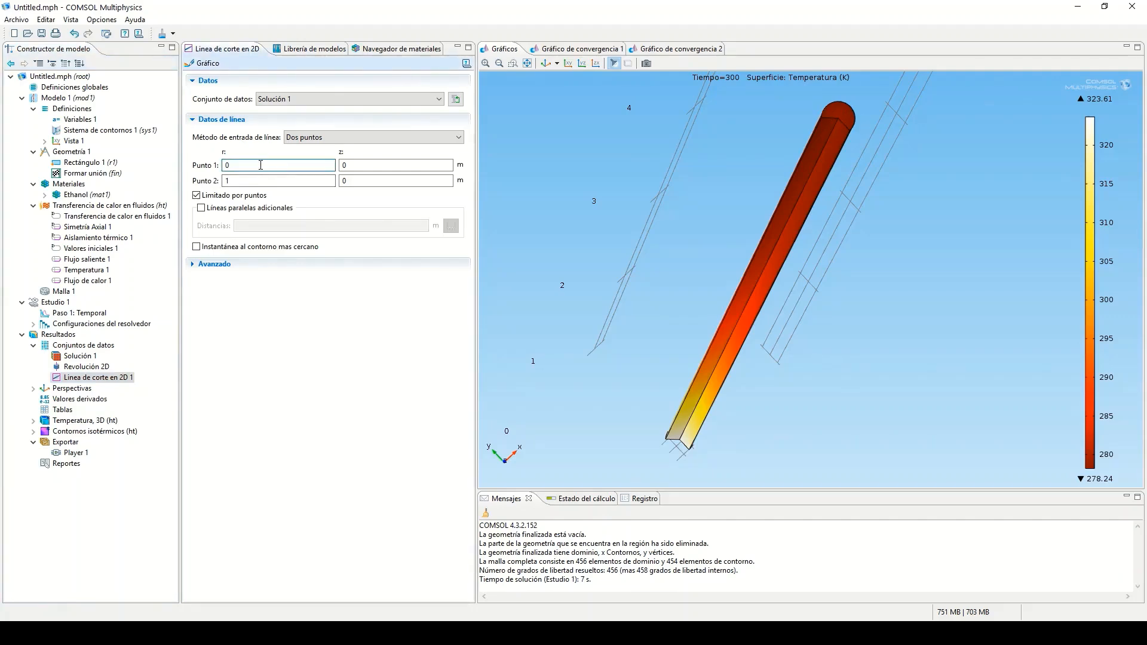
double_click(260, 165)
double_click(241, 179)
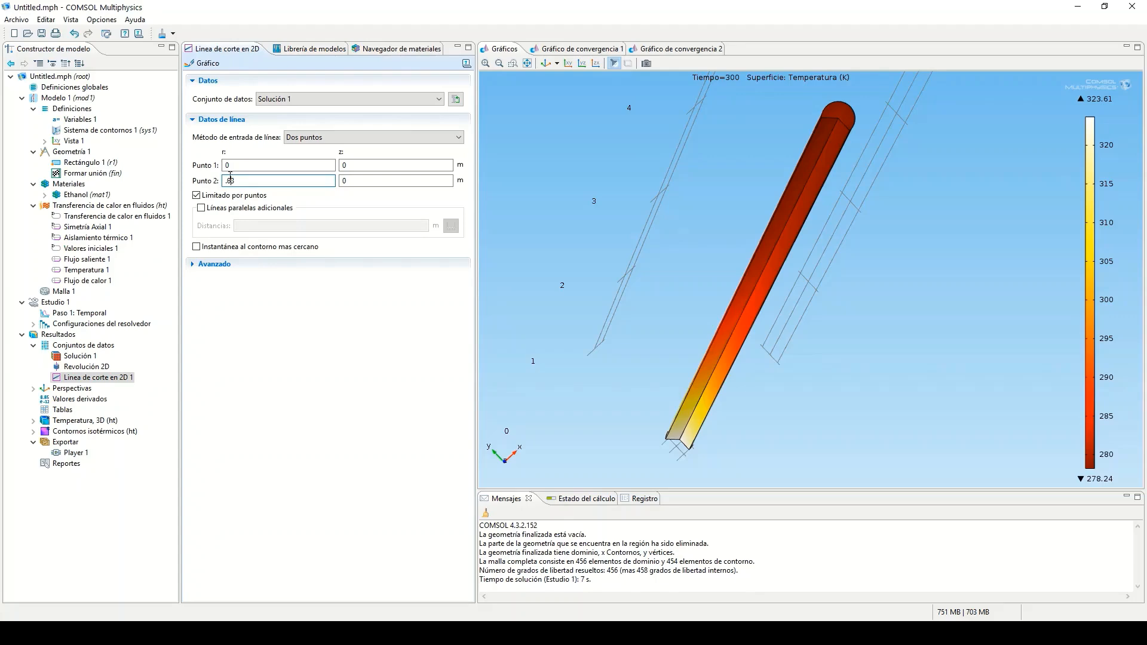
type(".013")
key("shift+Tab")
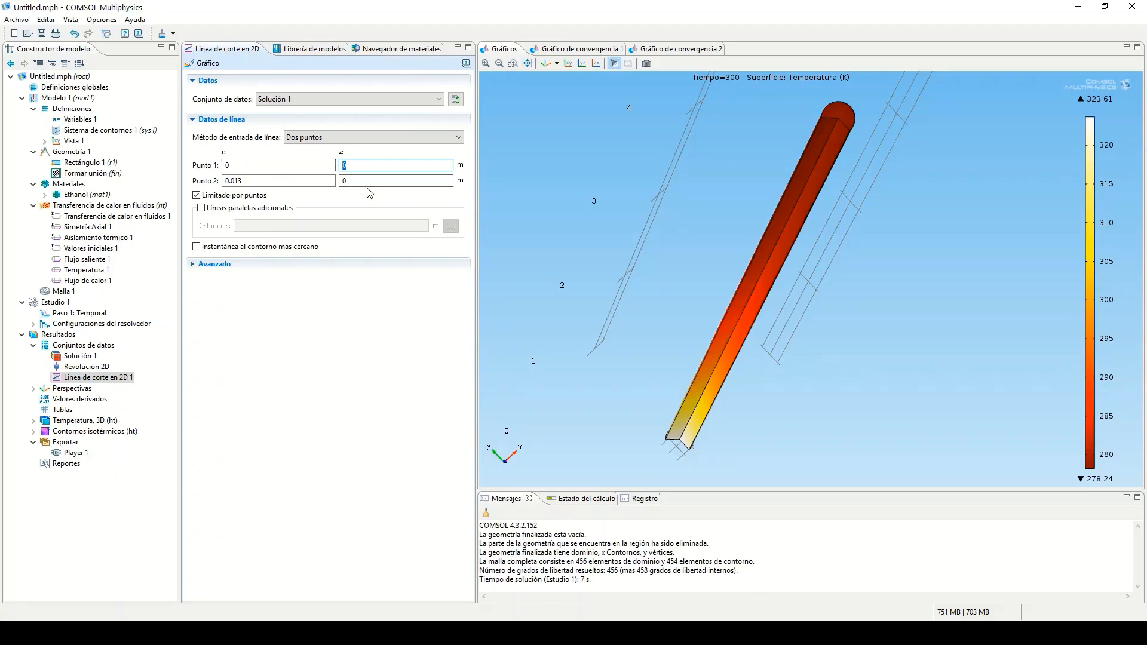
double_click(343, 180)
type("4")
left_click(219, 64)
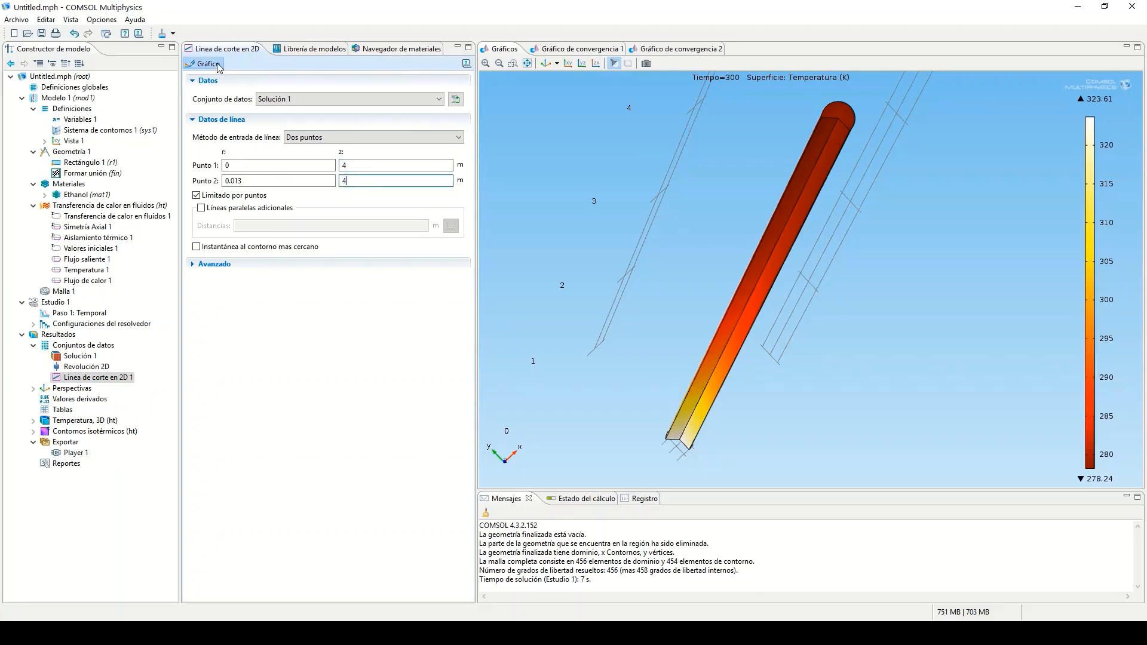
left_click(527, 64)
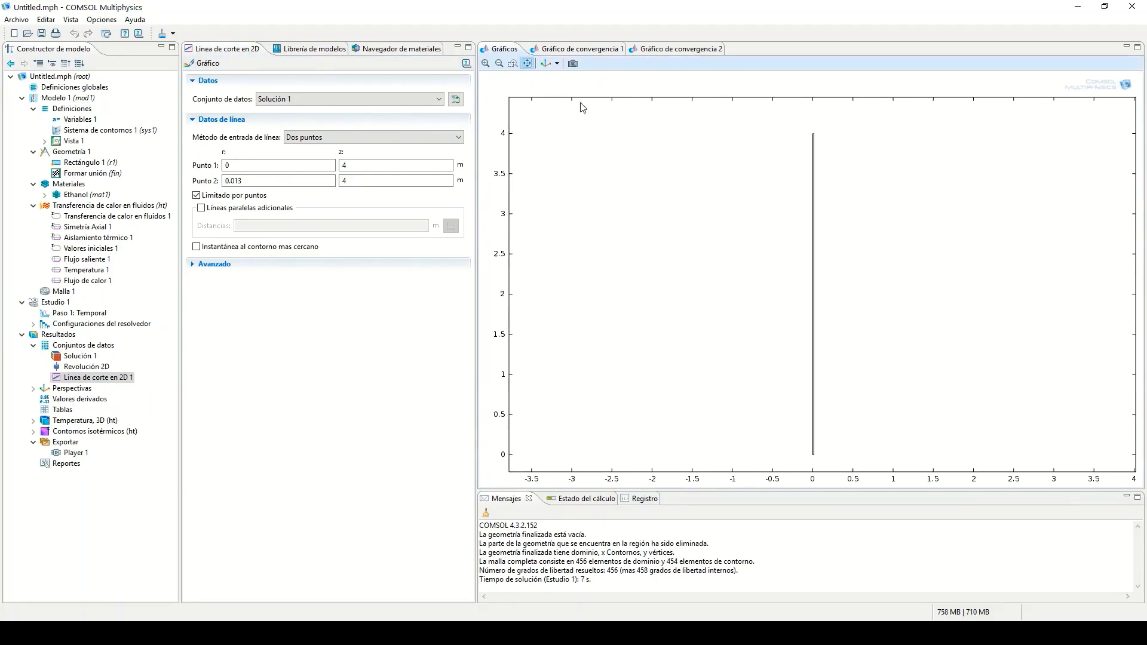
left_click(514, 64)
left_click_drag(812, 127, 825, 153)
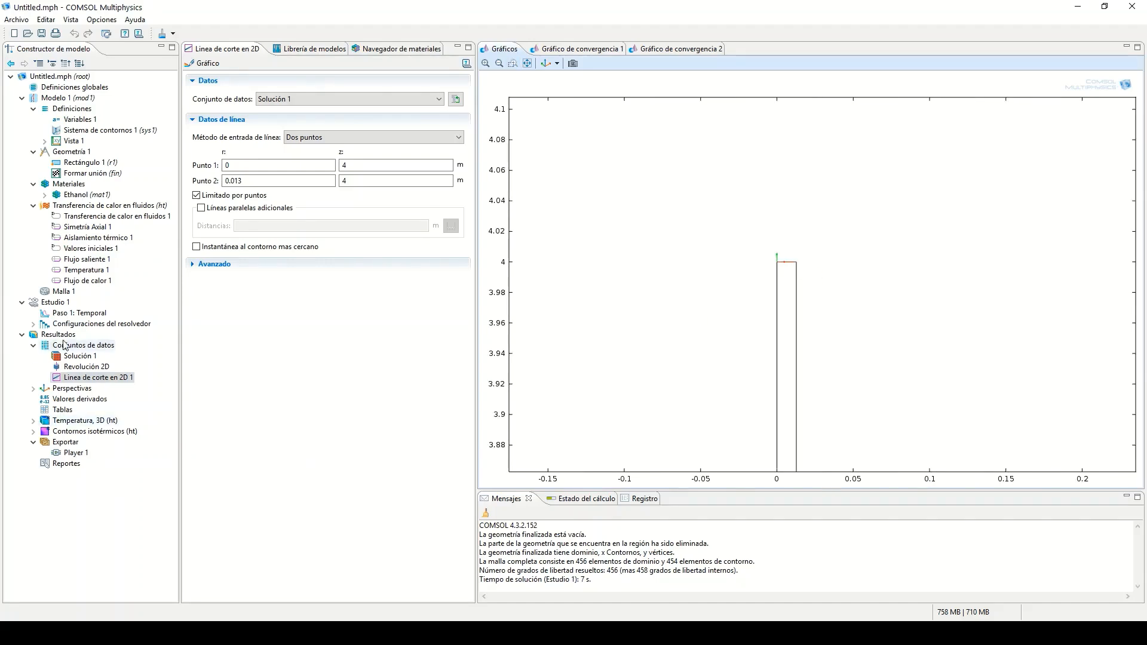
Add a Grupo gráfico 1D to the results and set its data set to Línea de corte en 2D 1
right_click(58, 335)
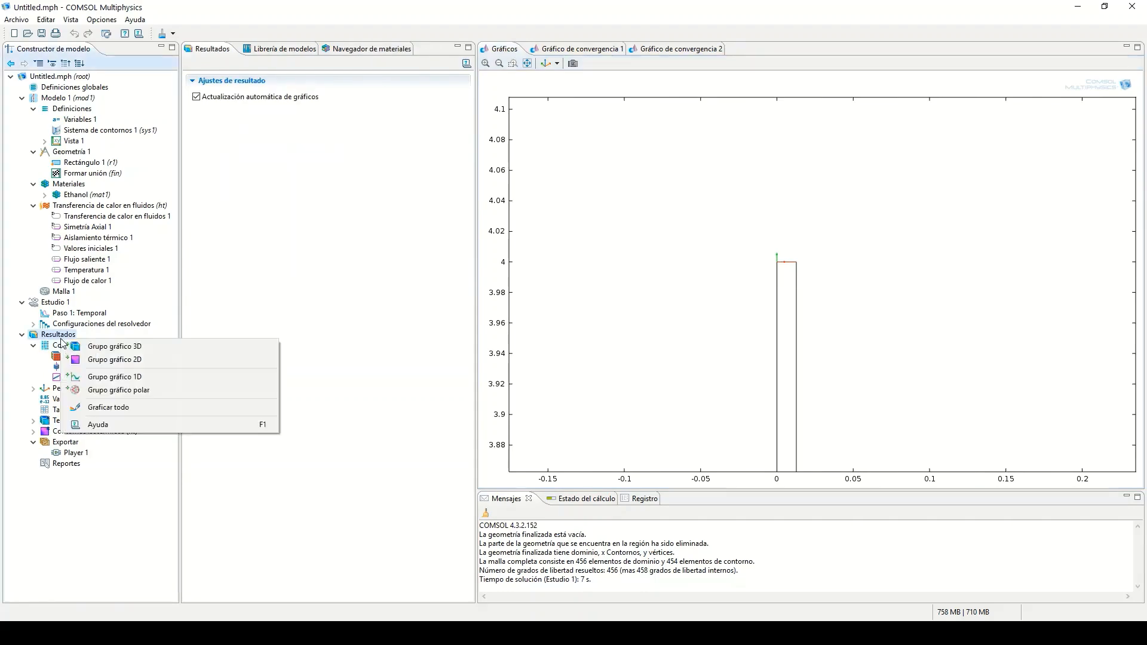
left_click(115, 377)
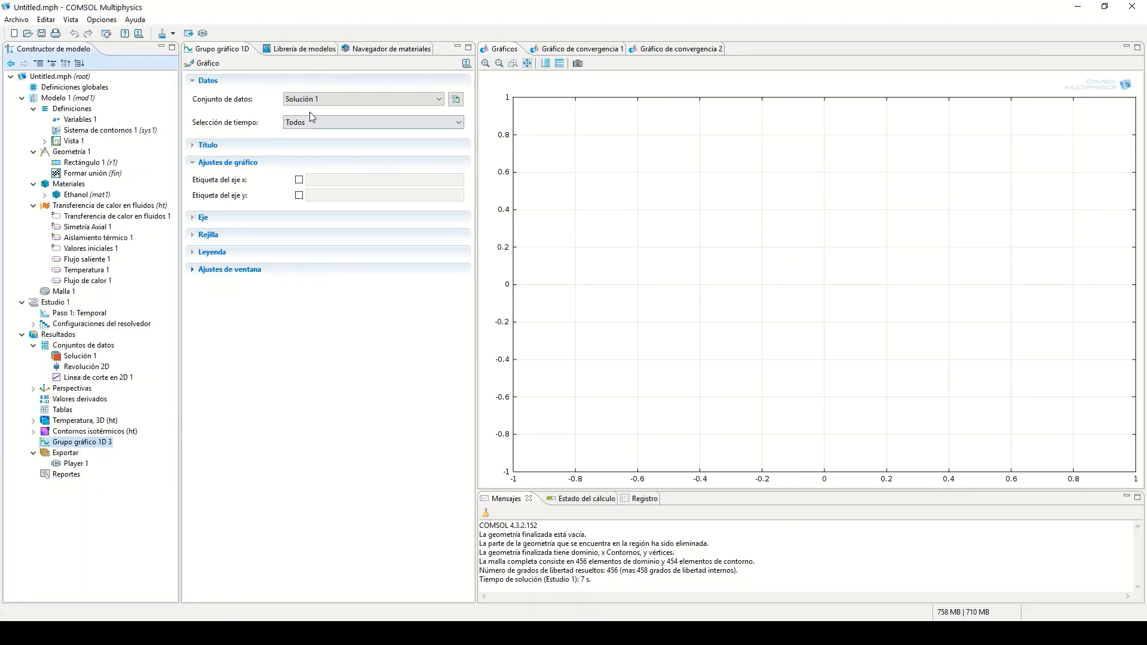
left_click(323, 100)
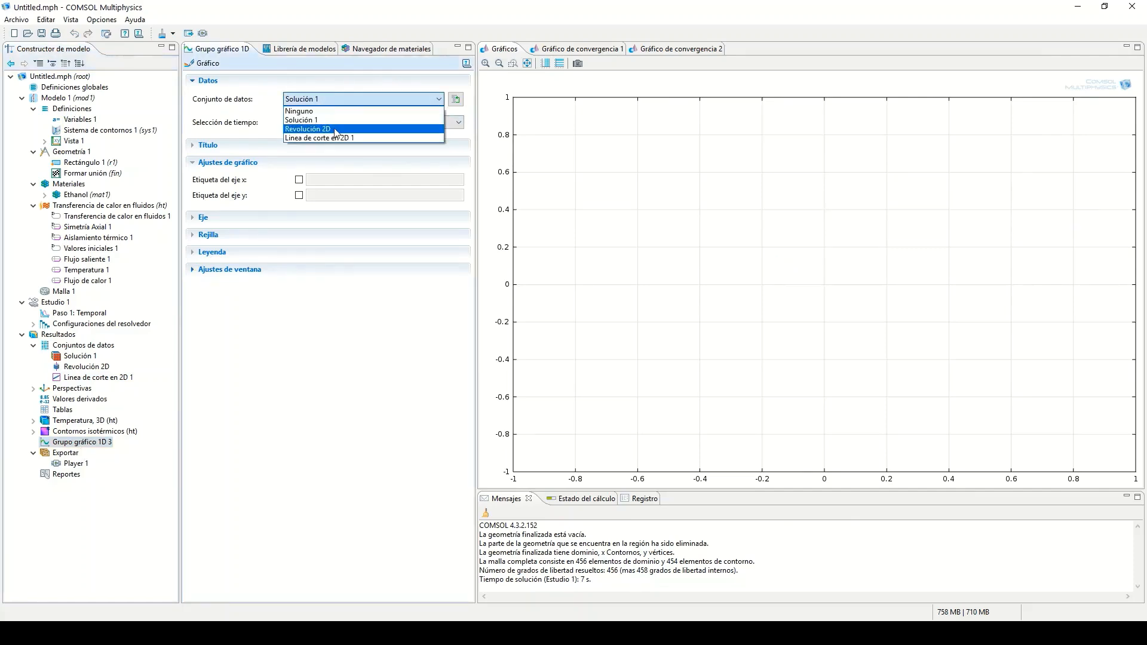
left_click(320, 130)
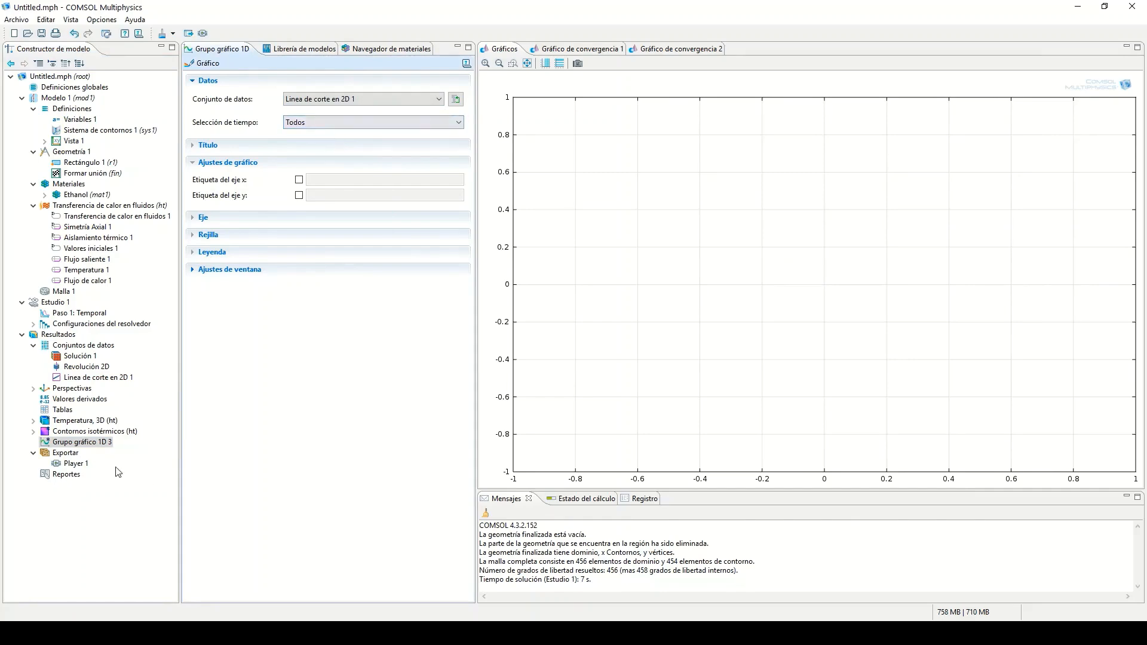
Add a Gráfico lineal of T to the 1D plot group, set its x-axis parameter to the expression r, and plot it
right_click(94, 444)
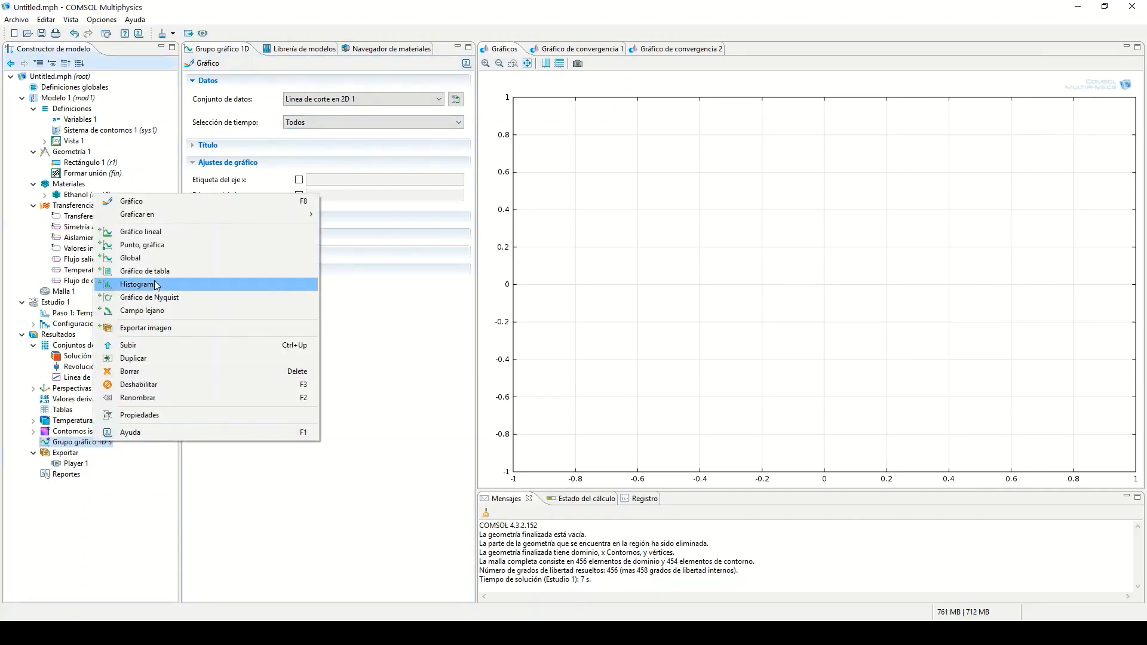
left_click(163, 232)
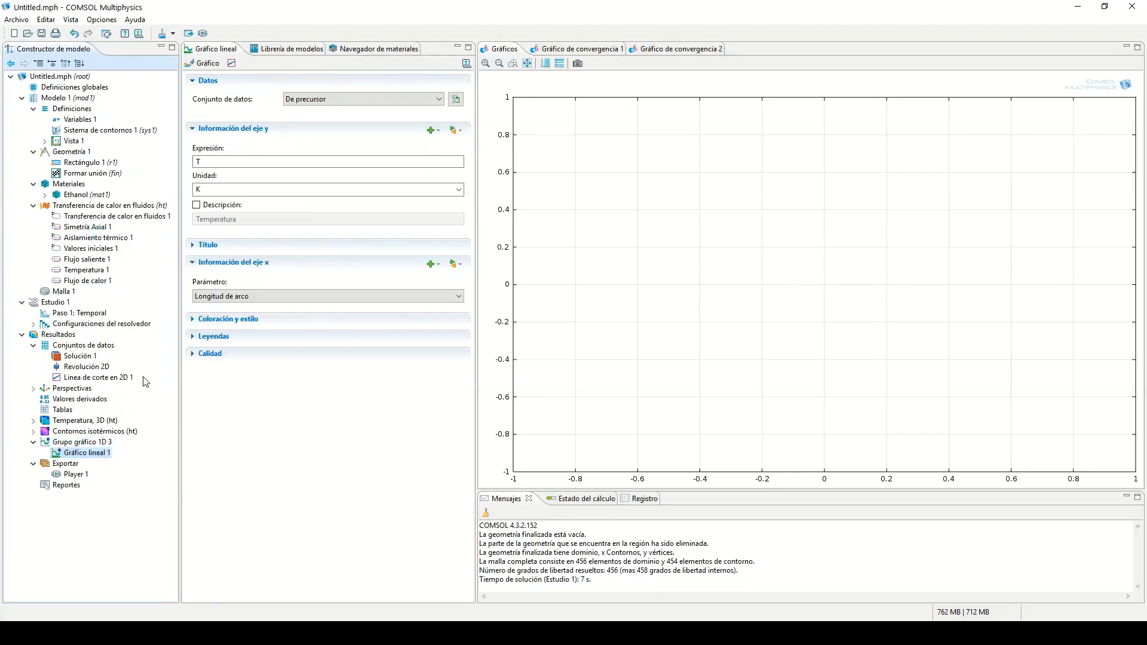
left_click(299, 297)
left_click(263, 327)
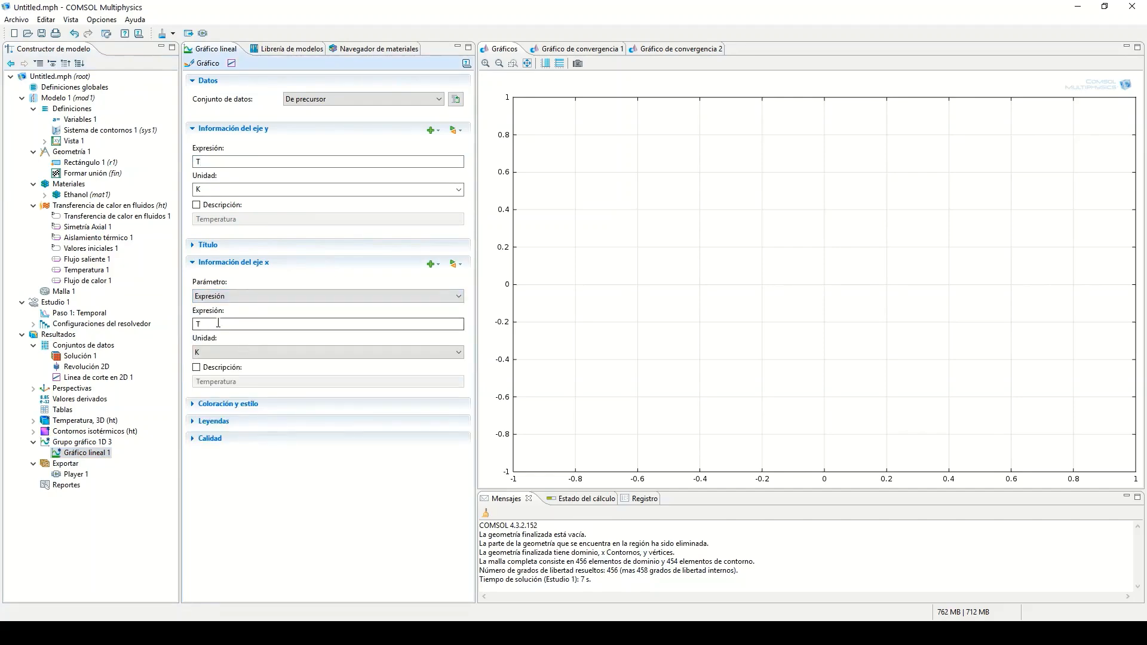
type("r")
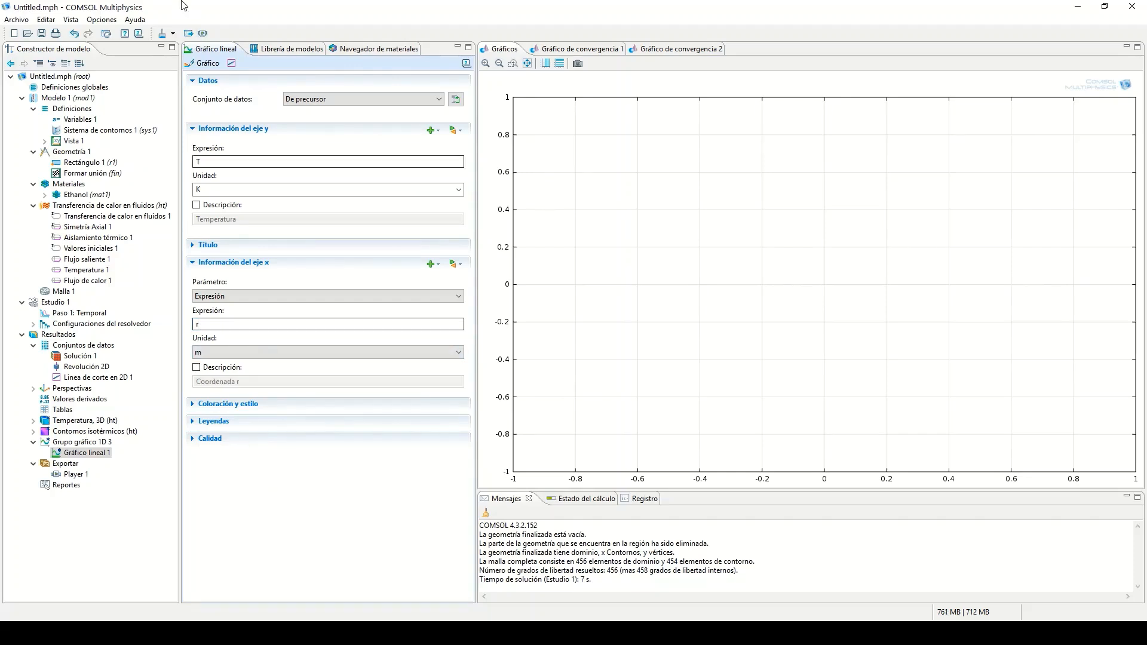
left_click(198, 61)
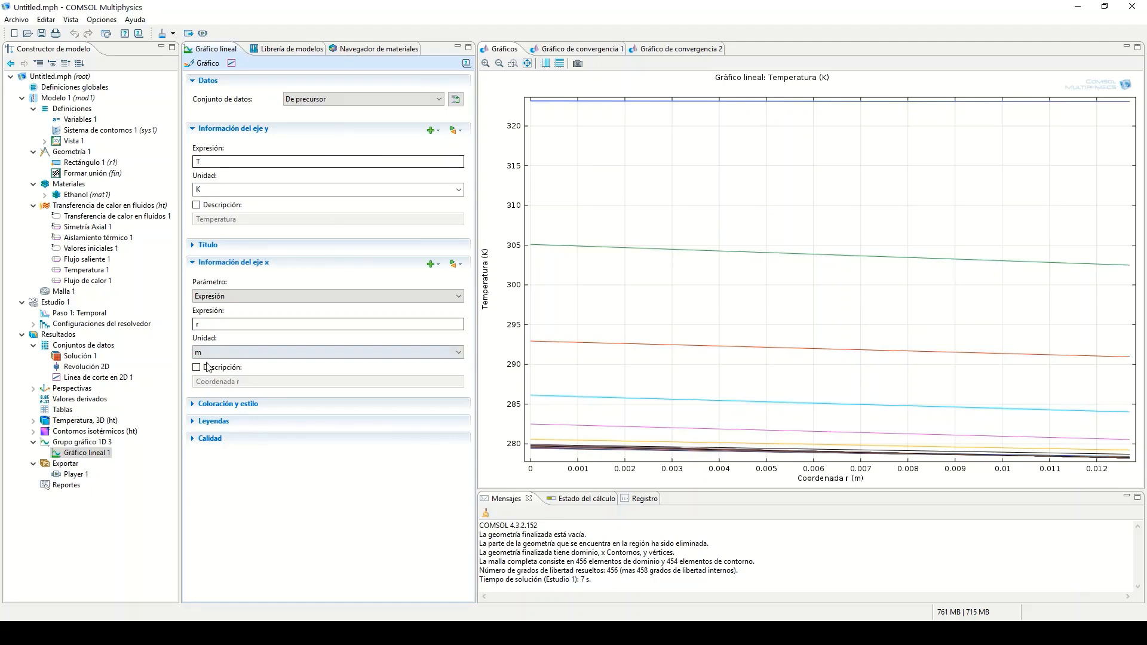
Set the time selection of the 1D plot group to Último
left_click(82, 443)
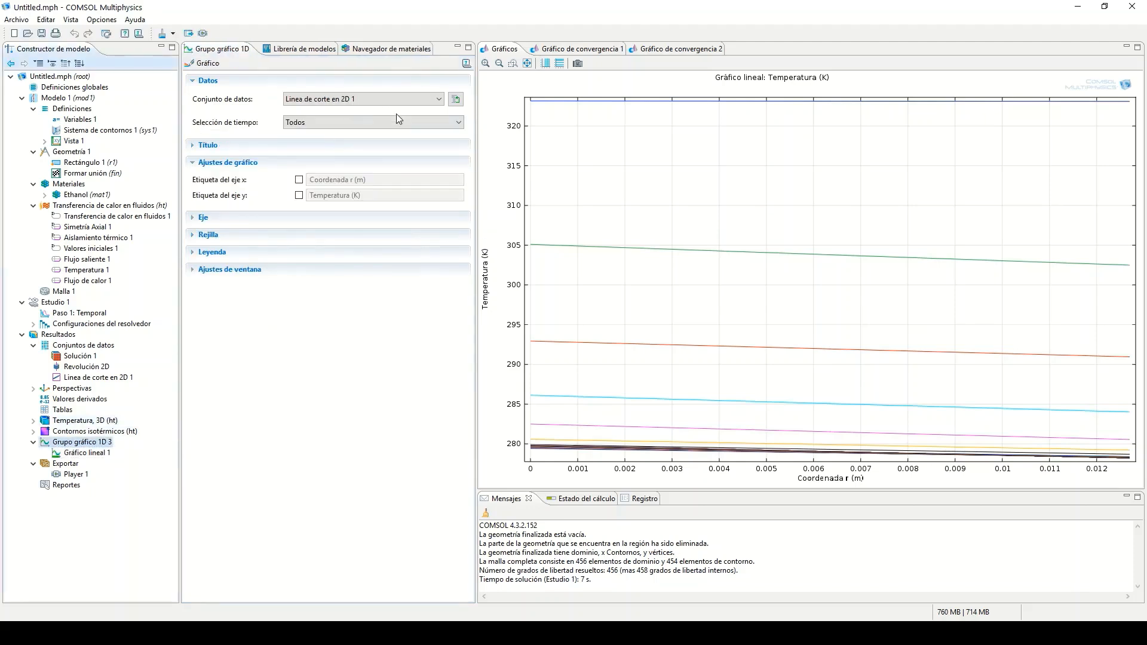
left_click(394, 122)
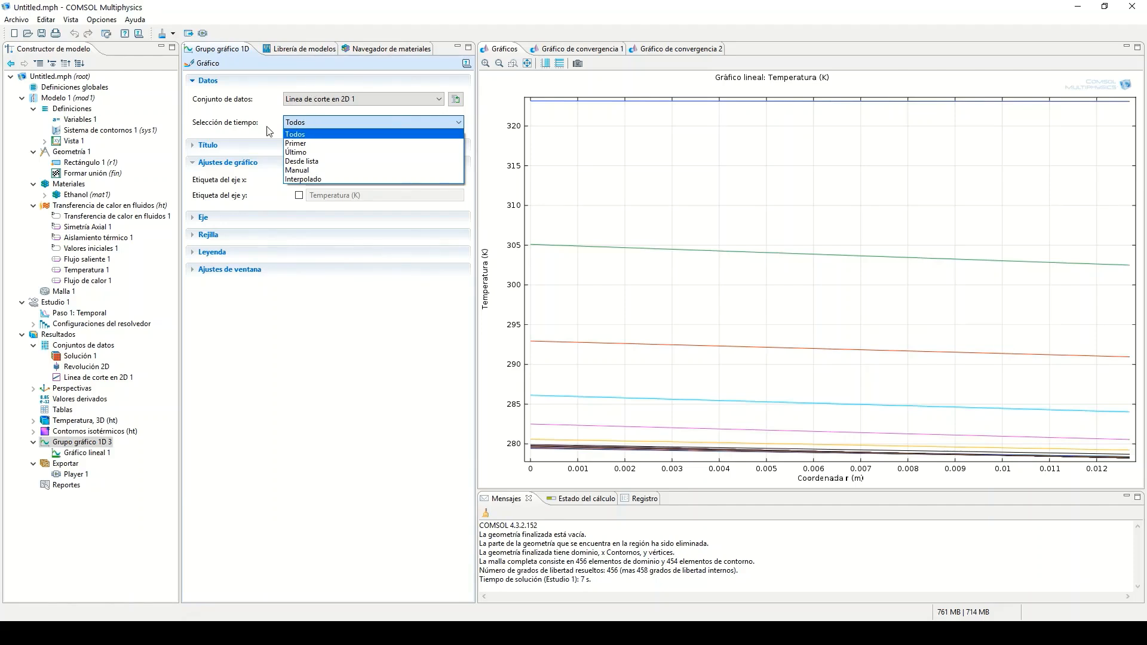
left_click(303, 153)
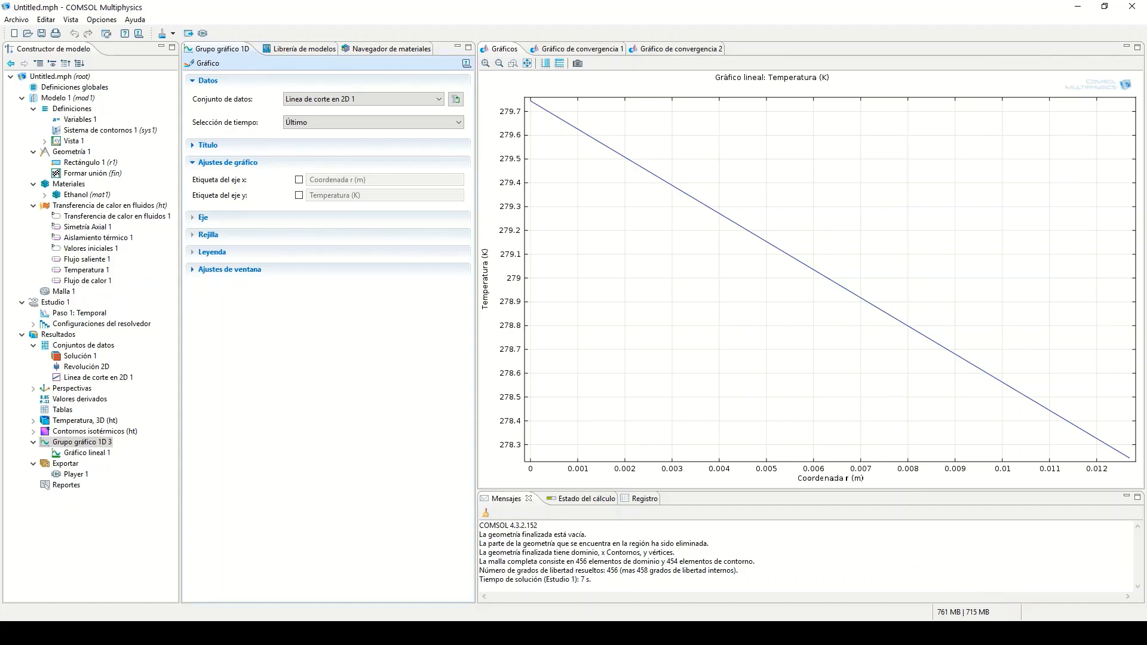
Redefine the 2D cut line along the tube axis from r = 0, z = 0 to r = 0, z = 4 m and plot it
left_click(112, 378)
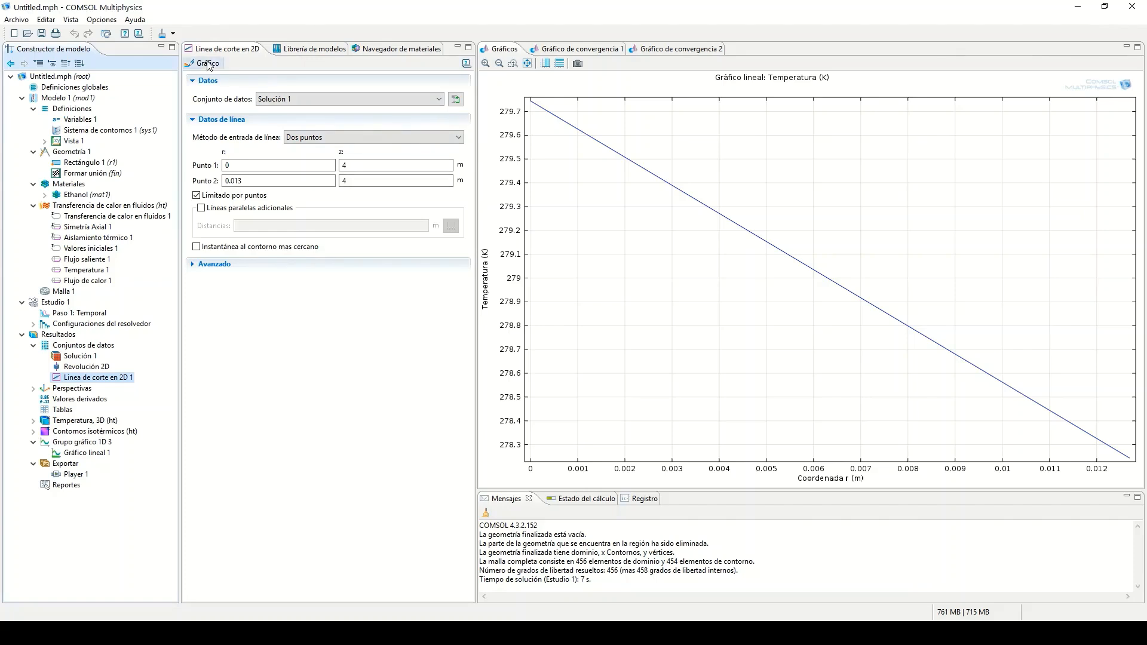
left_click_drag(255, 180, 202, 177)
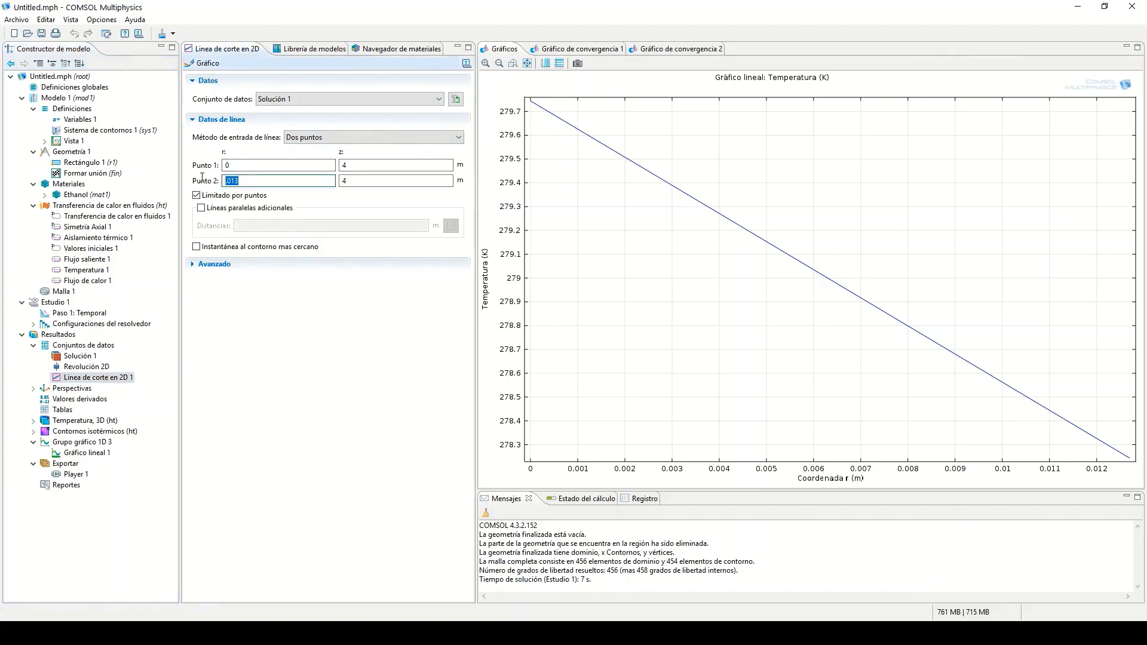
type("0")
double_click(345, 165)
type("0")
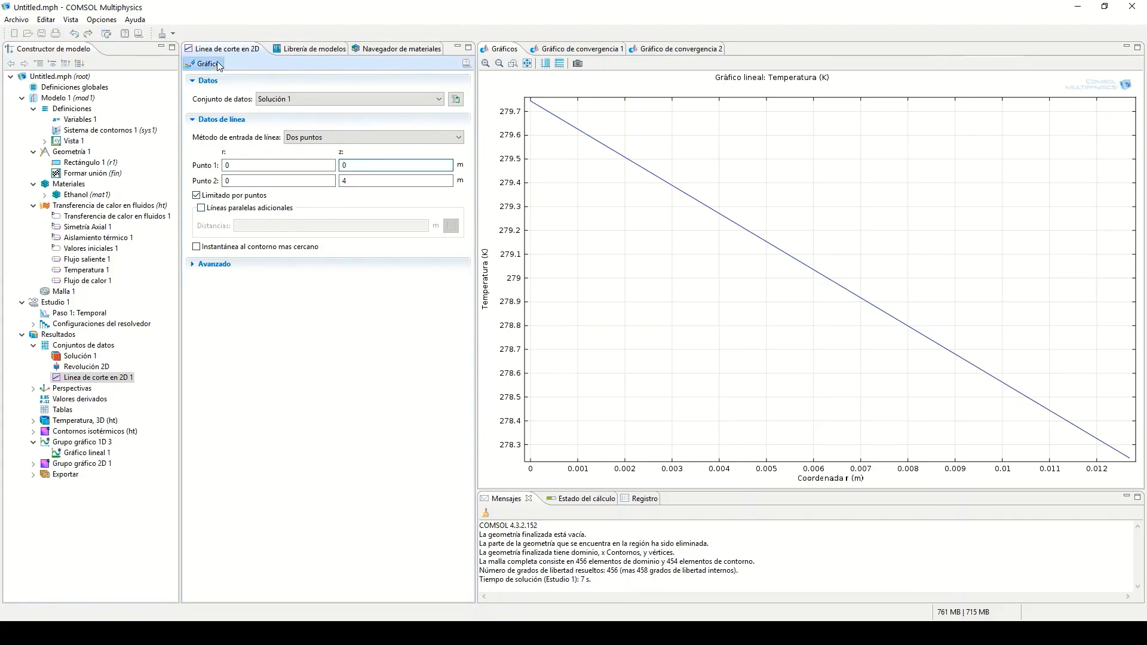
left_click(218, 62)
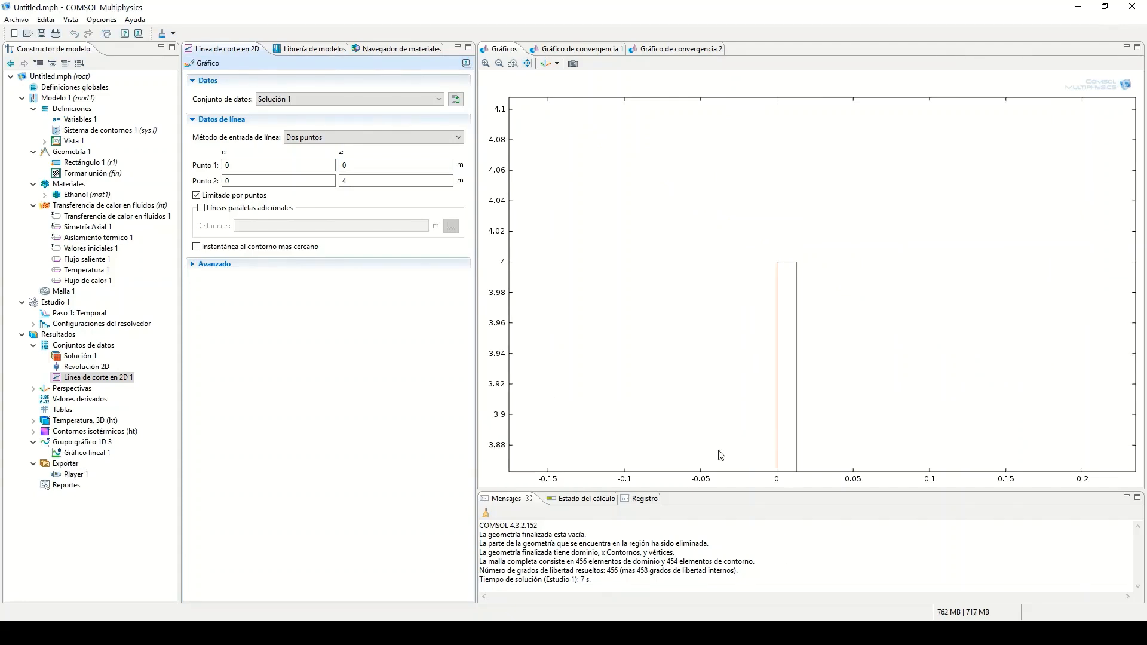
Change the x-axis expression of Gráfico lineal 1 to z and plot the temperature along the tube
left_click(96, 452)
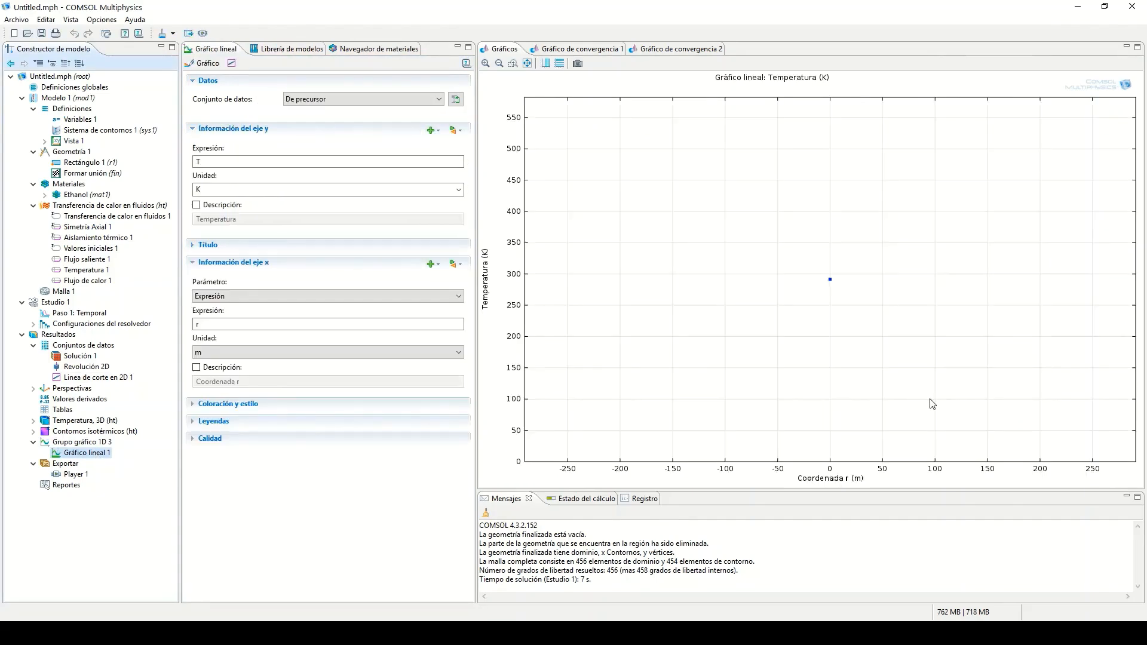
double_click(195, 324)
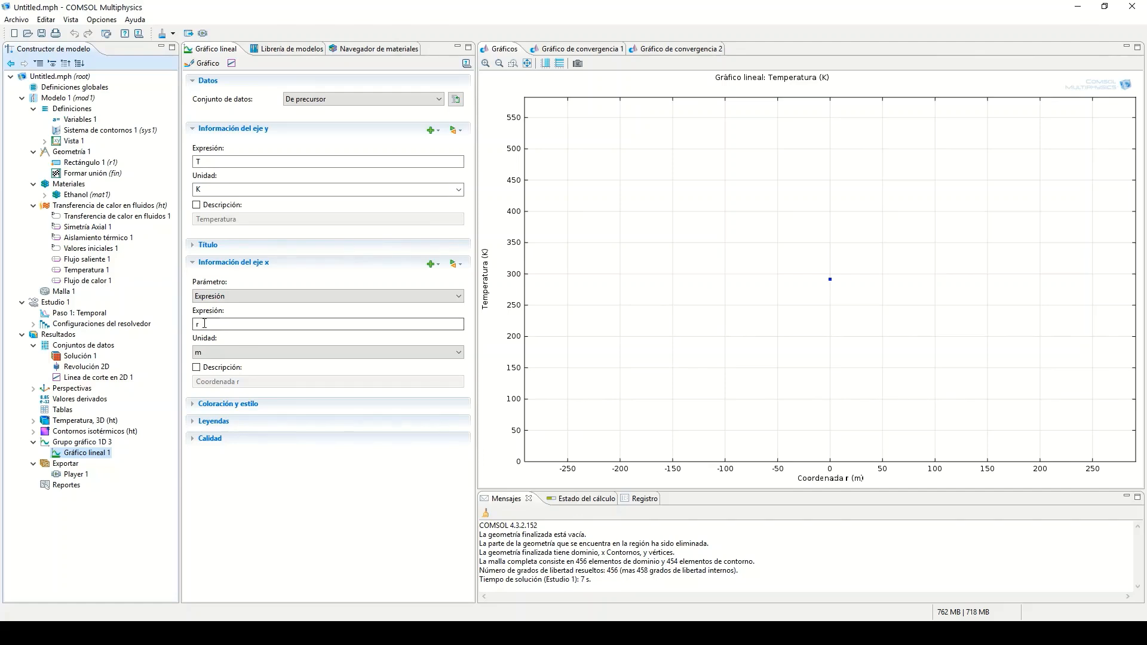
type("z")
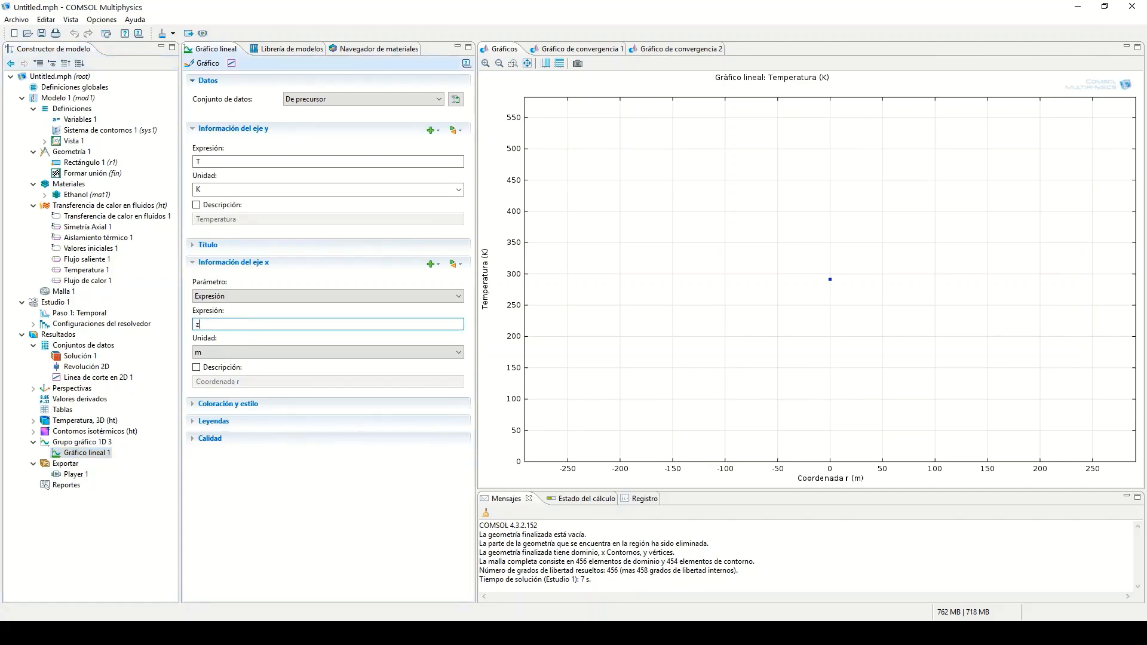
left_click(207, 63)
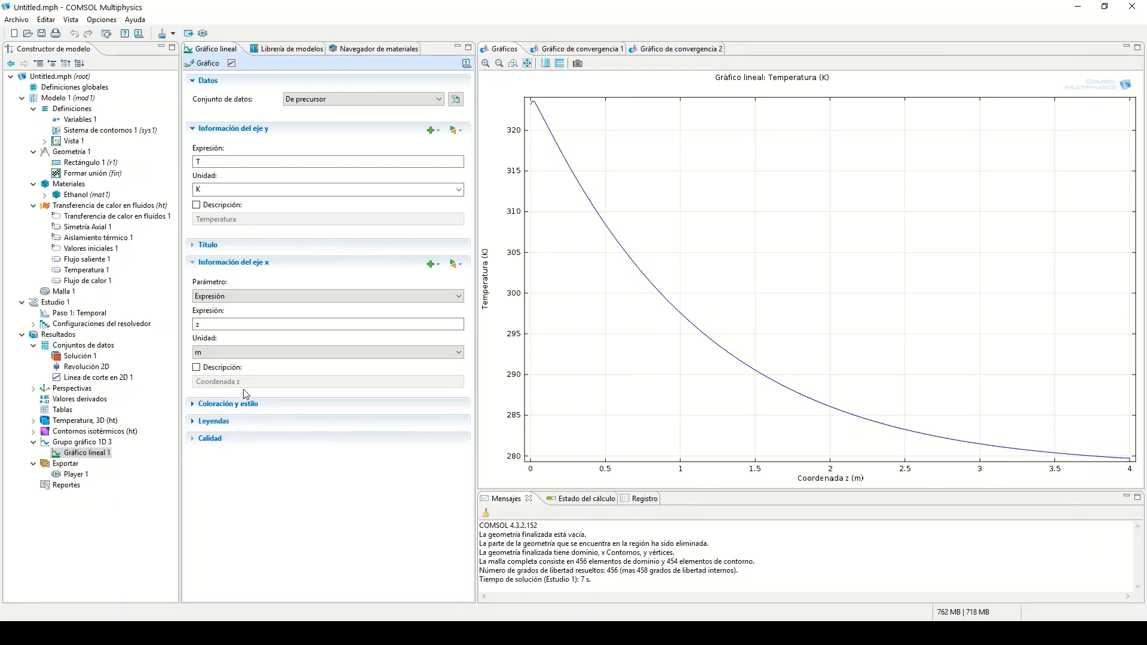
Mark the temperature curve with Asterisco line markers and set their number to 25
left_click(250, 403)
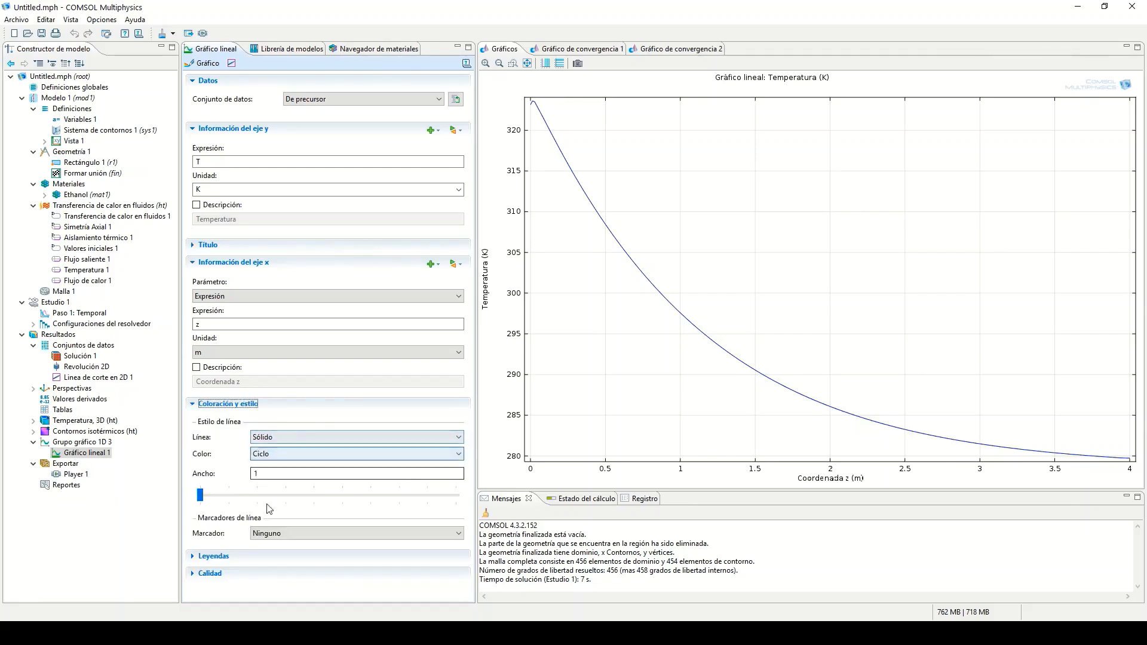
left_click(277, 533)
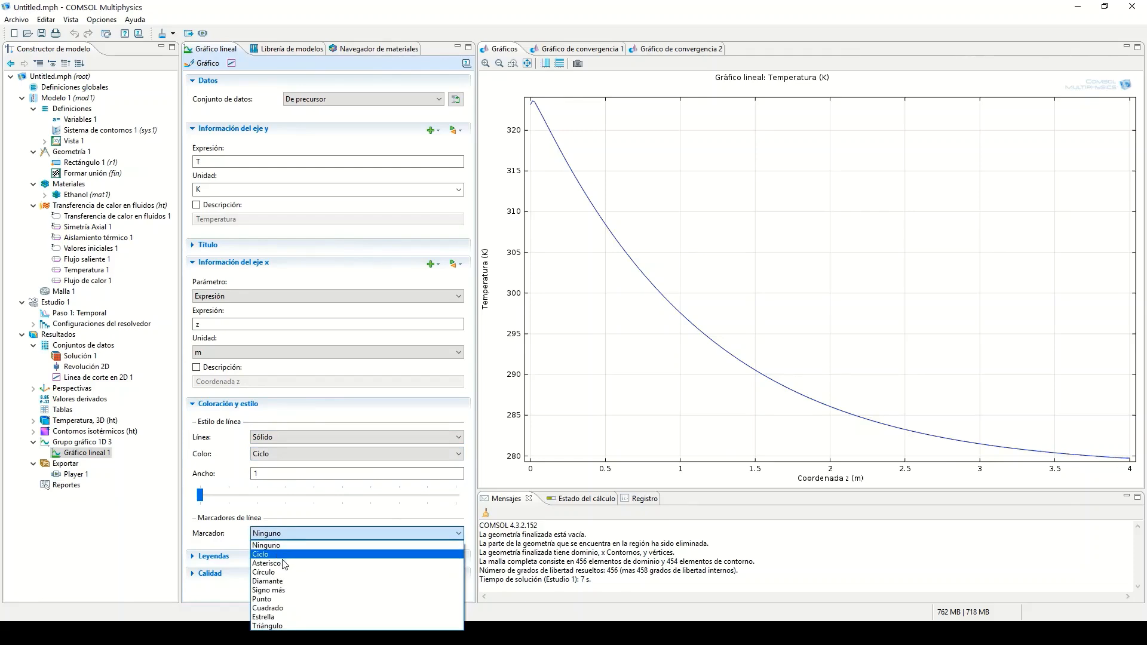
left_click(283, 563)
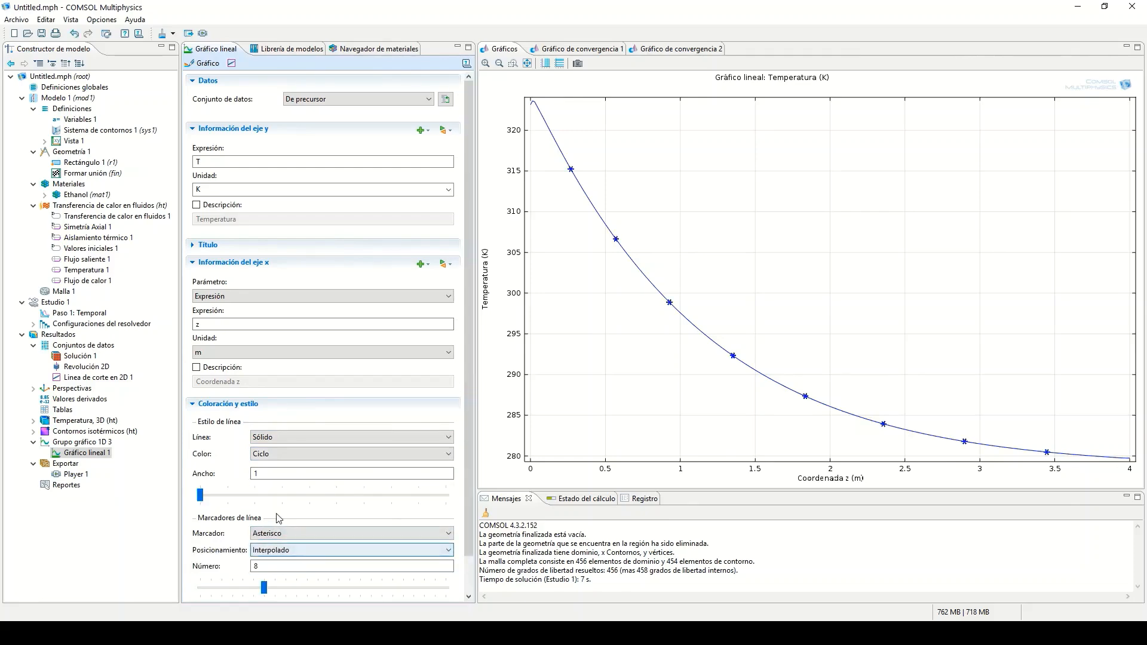
left_click_drag(263, 588, 511, 581)
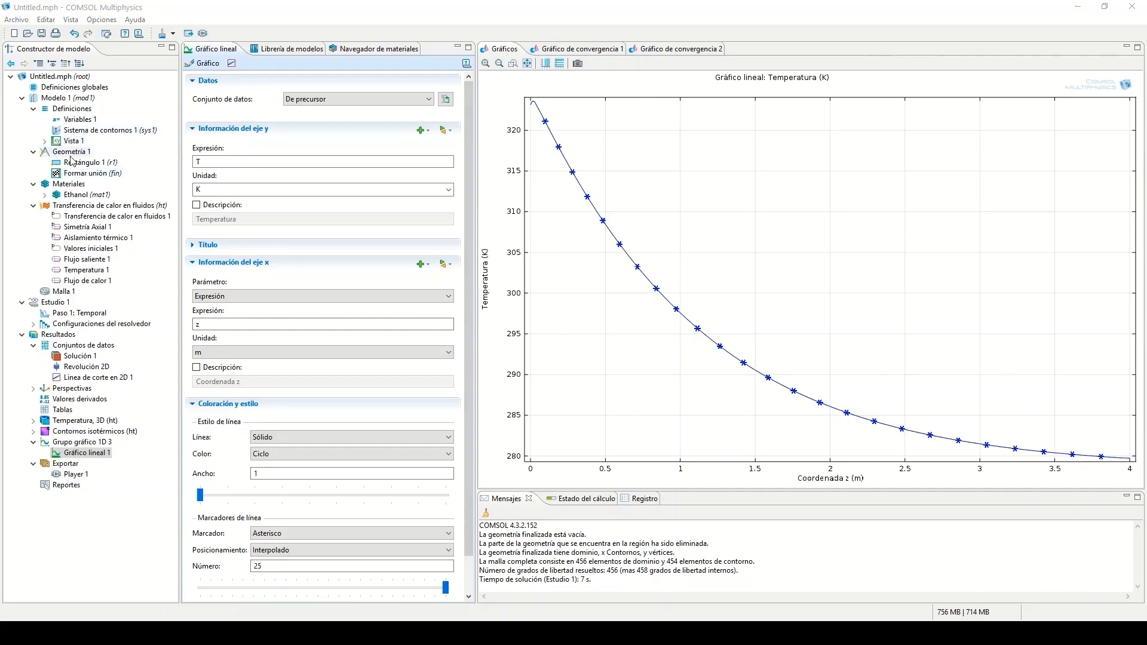
Set the expression of the tube length variable L in Variables 1 to 3
left_click(70, 109)
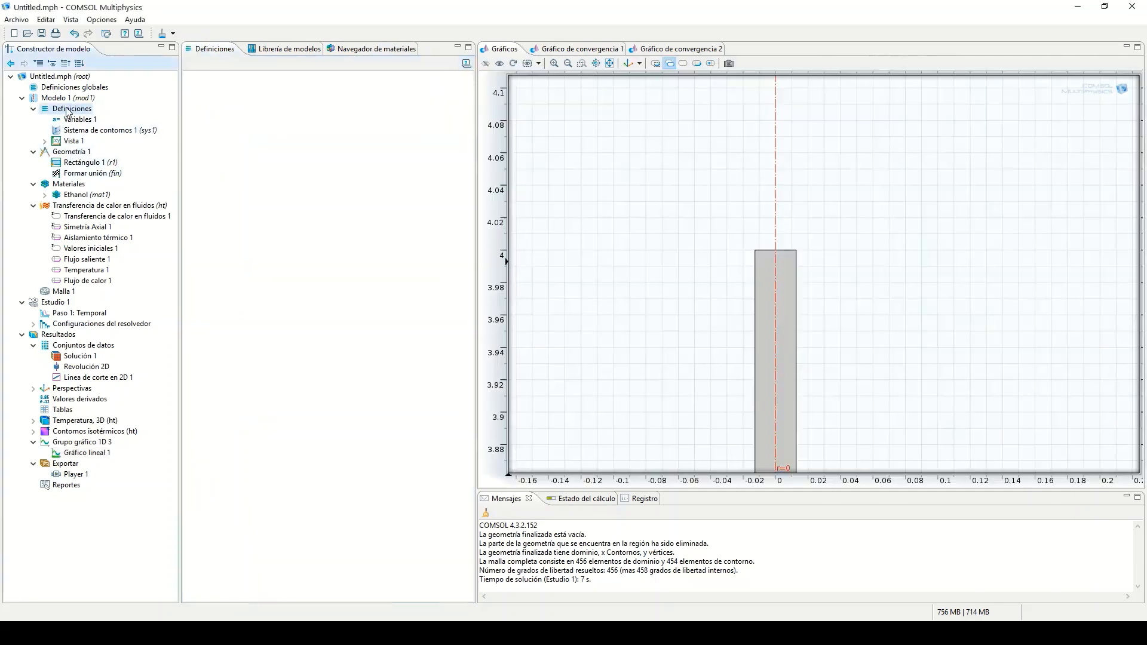
left_click(72, 120)
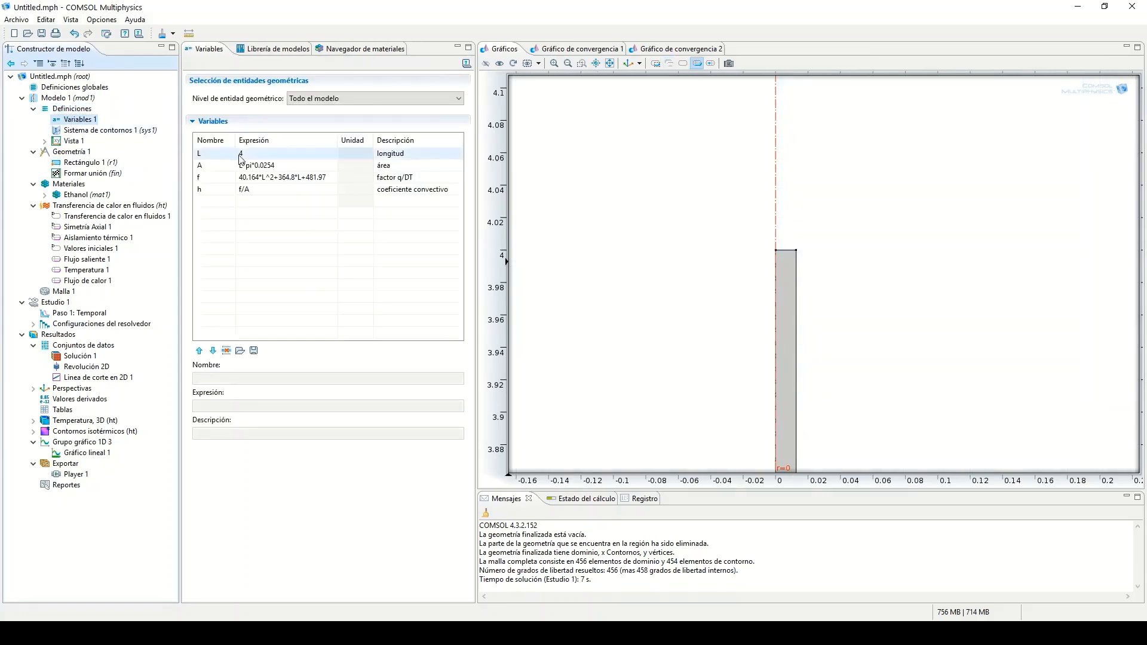
left_click(243, 154)
left_click(243, 155)
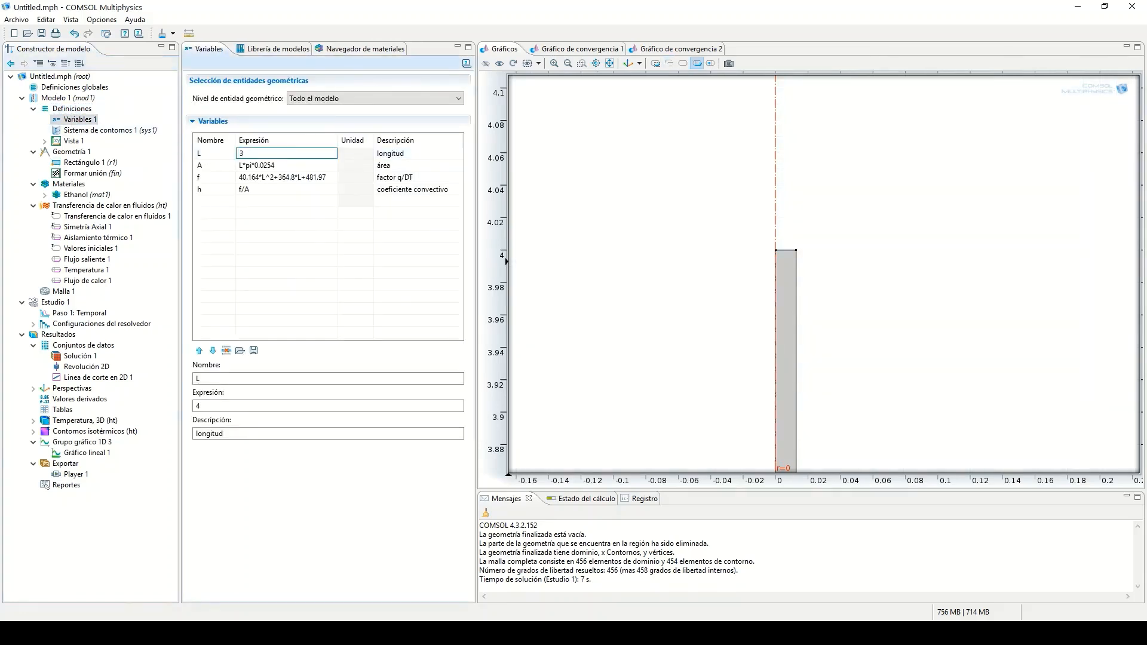
left_click(251, 201)
Set the height of Rectángulo 1 to 3 m and build the whole geometry
left_click(83, 165)
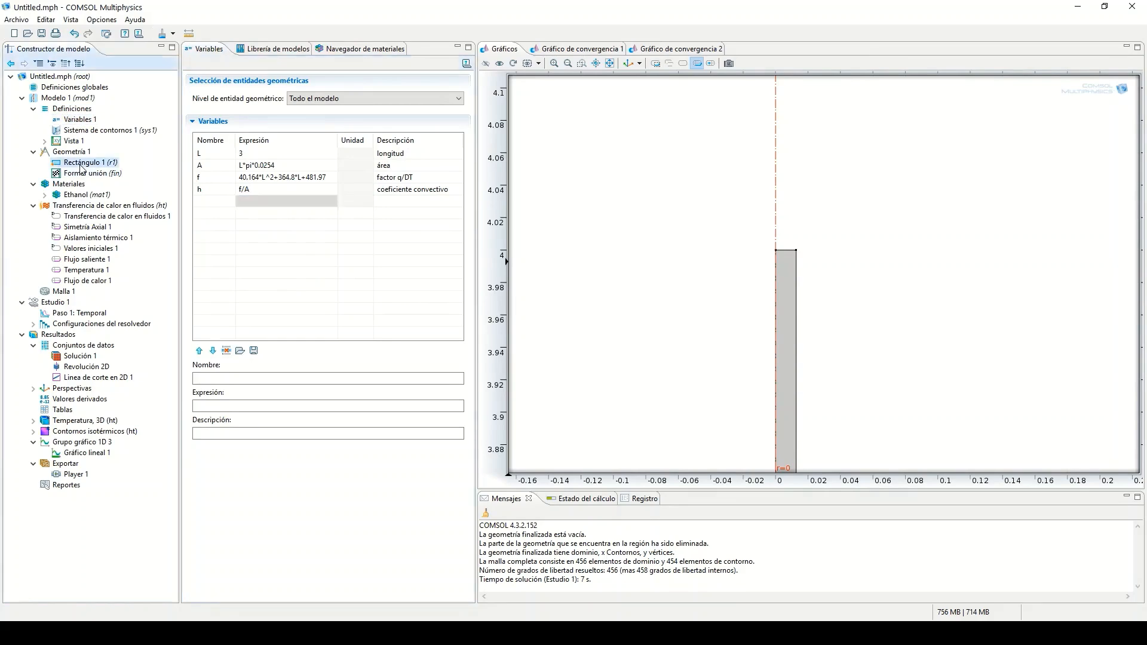
double_click(221, 151)
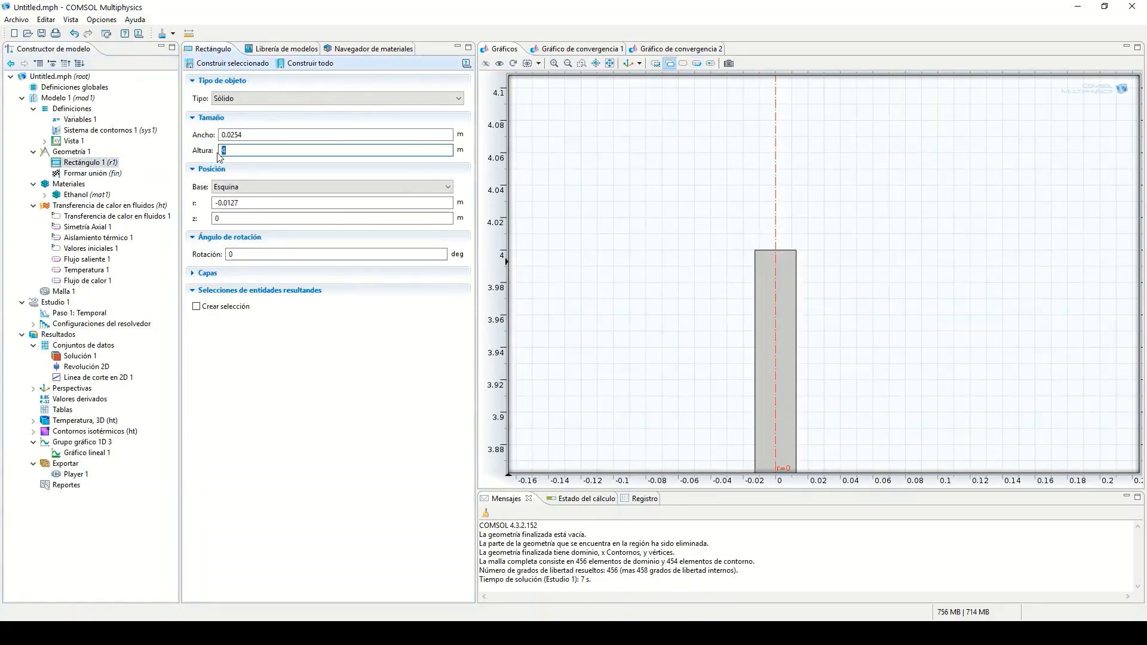
left_click(297, 68)
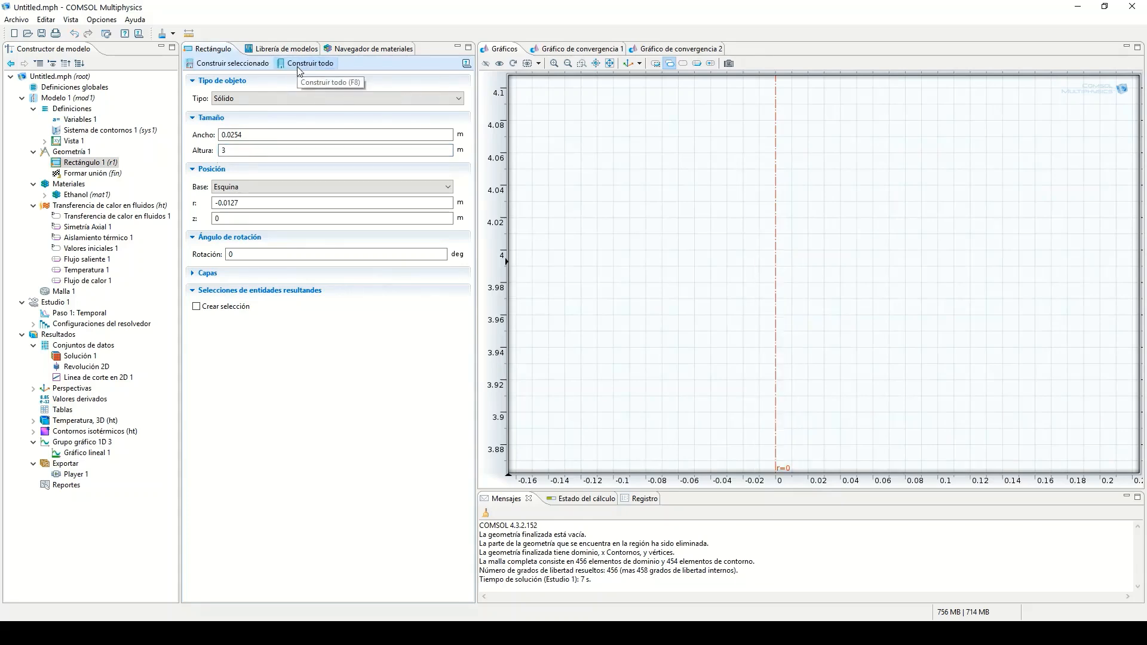
Compute Estudio 1 for the modified tube and create a player for the 3D temperature plot
left_click(56, 302)
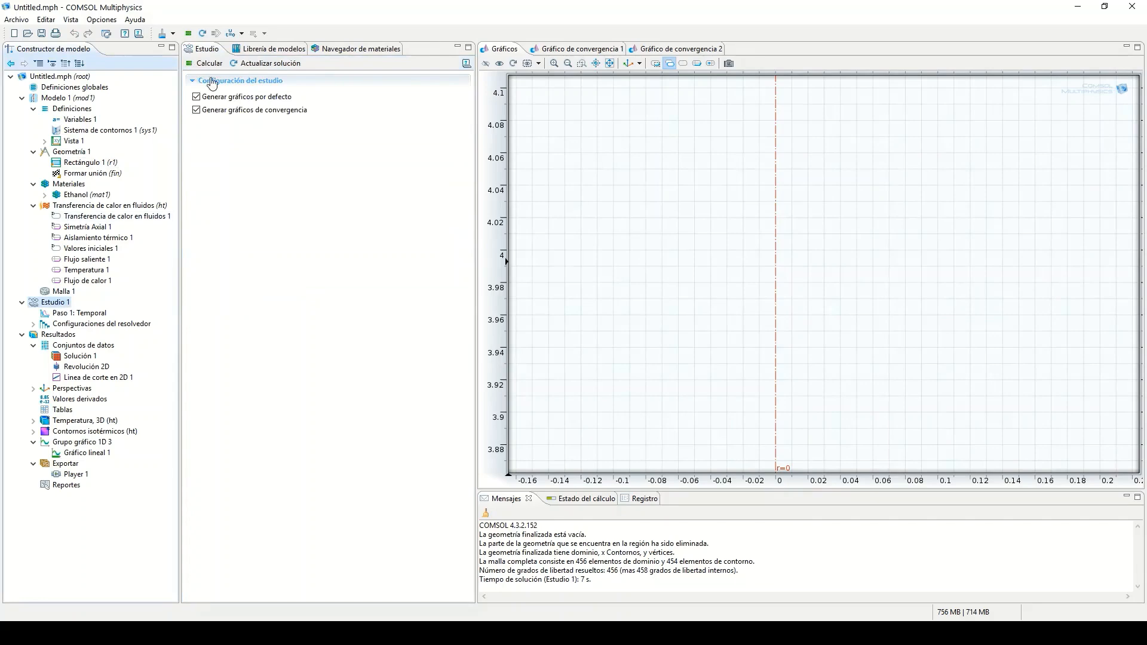
left_click(208, 63)
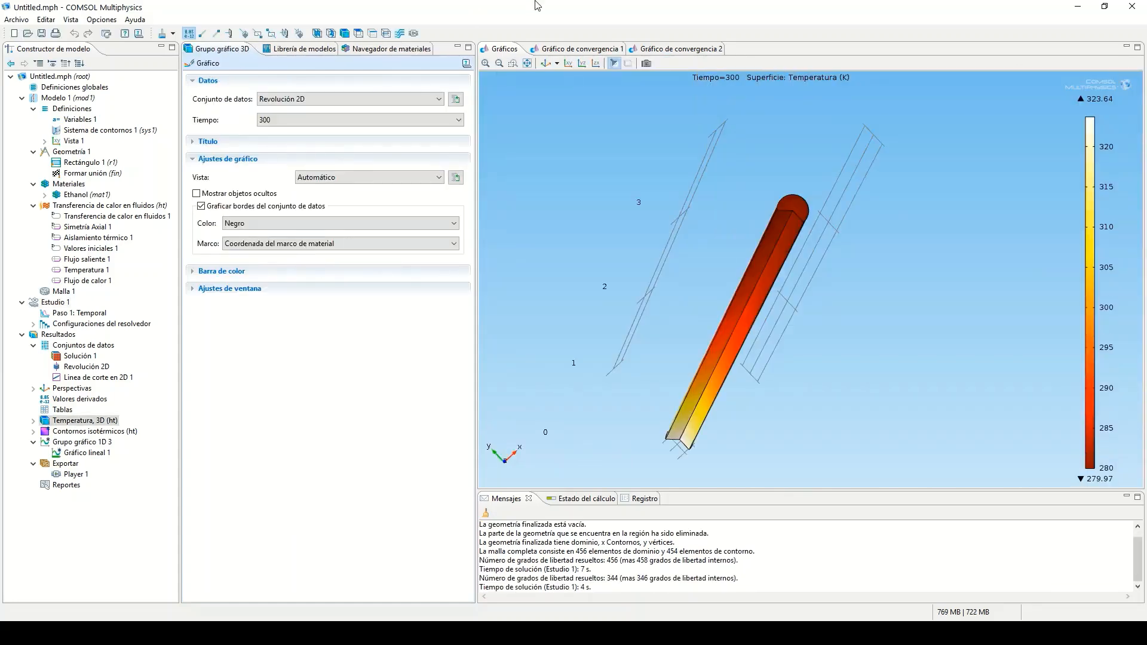
left_click(416, 34)
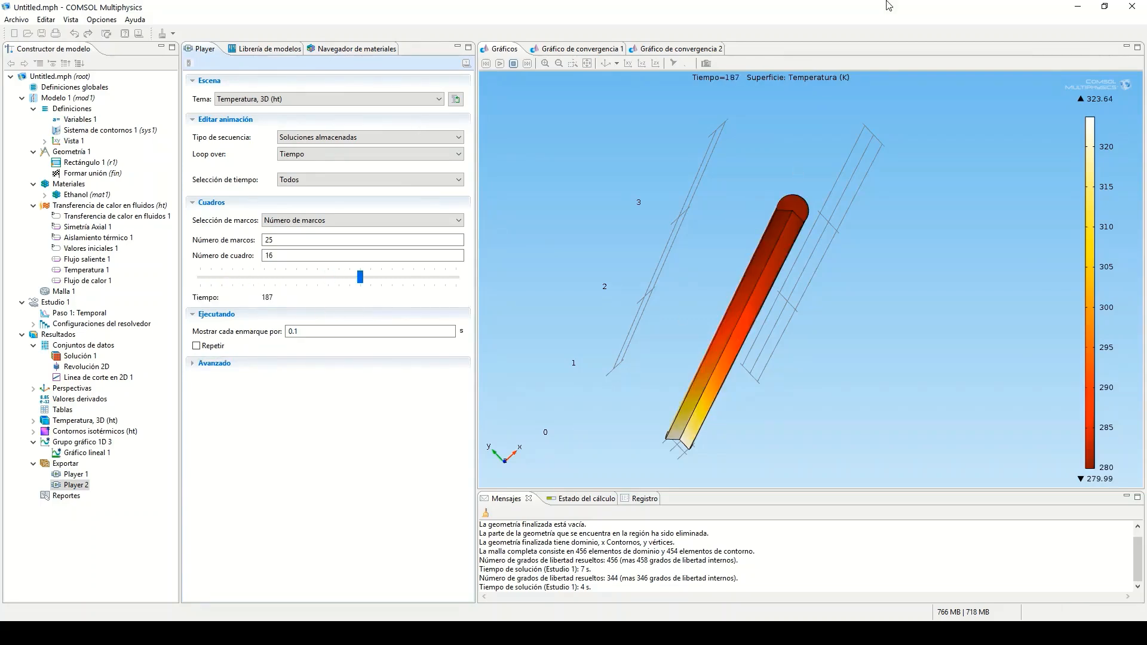
Set the z coordinate of Punto 2 of the 2D cut line to 3 m
left_click(84, 379)
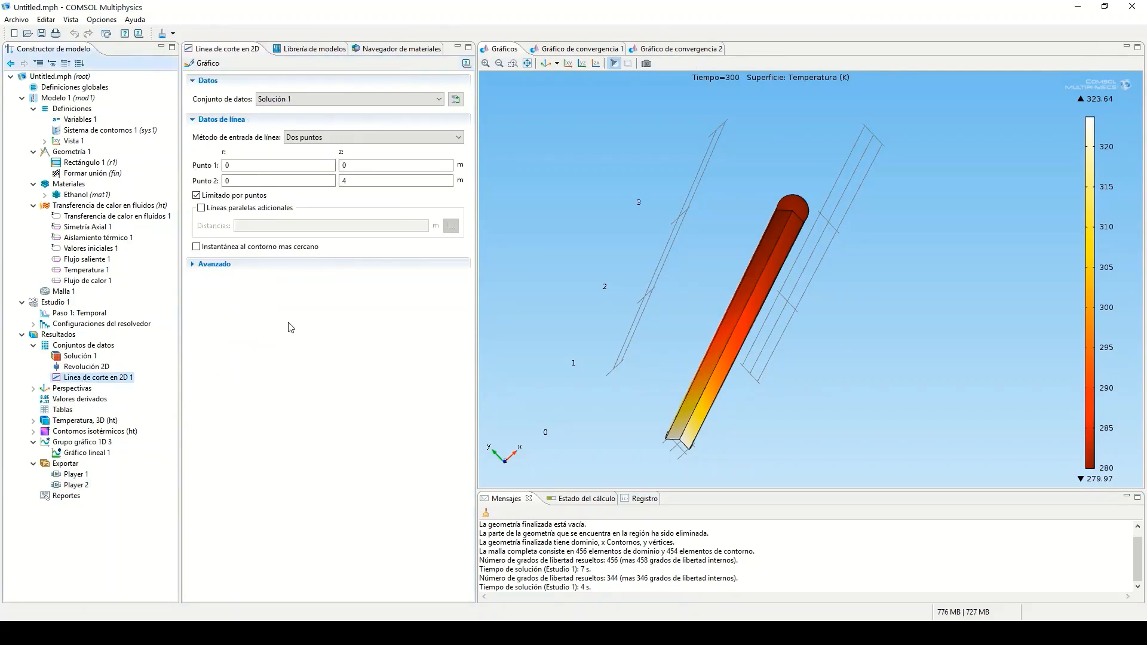
double_click(339, 183)
type("3")
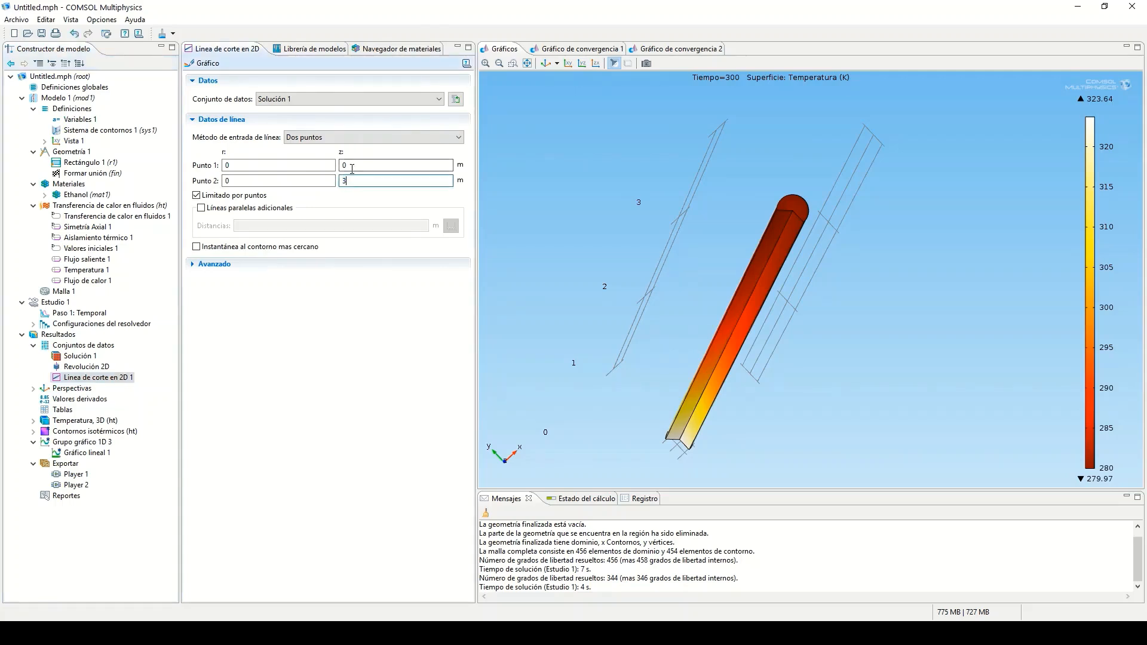
Display the axial temperature line plot for the 3 m tube and check the settings of its 1D plot group
left_click(74, 455)
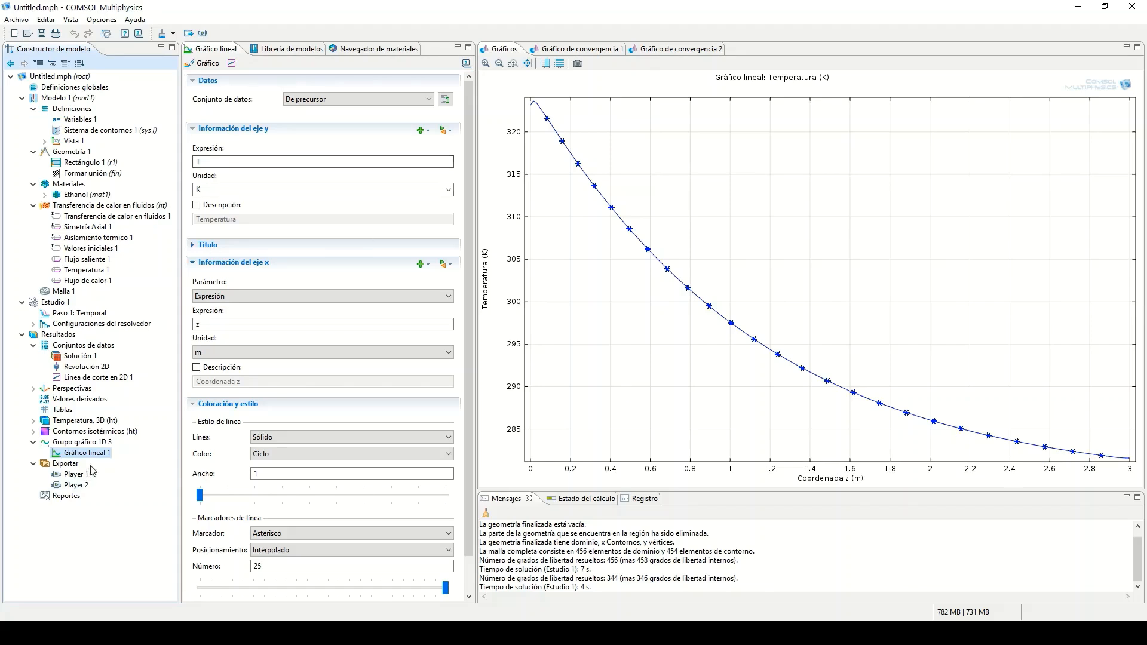
left_click(71, 443)
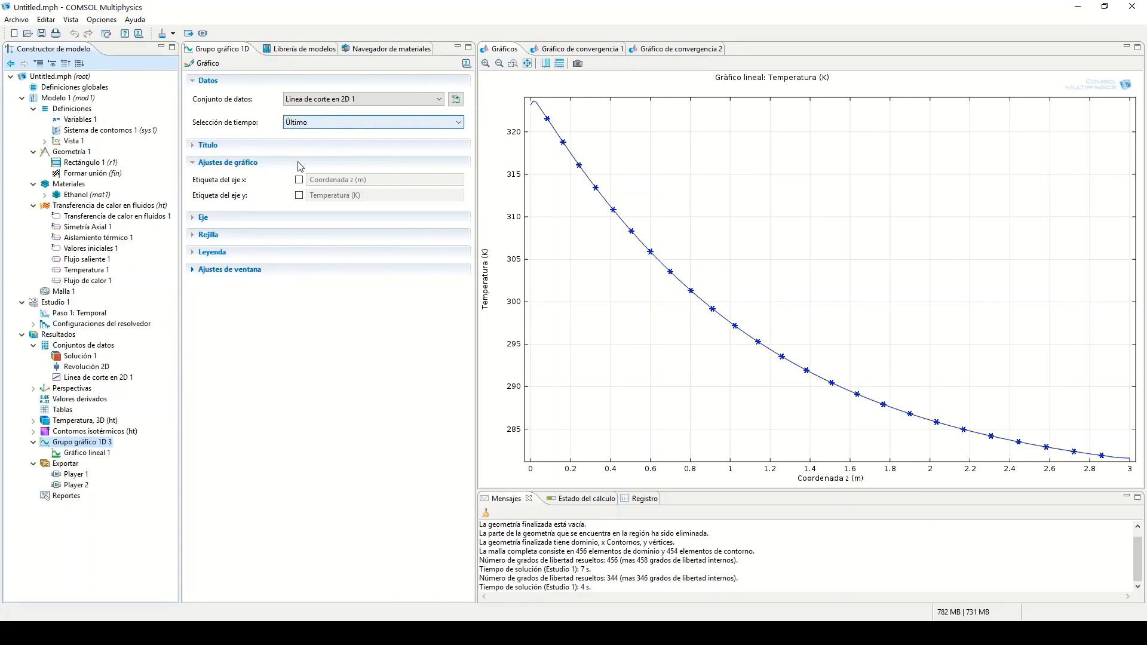
left_click(87, 453)
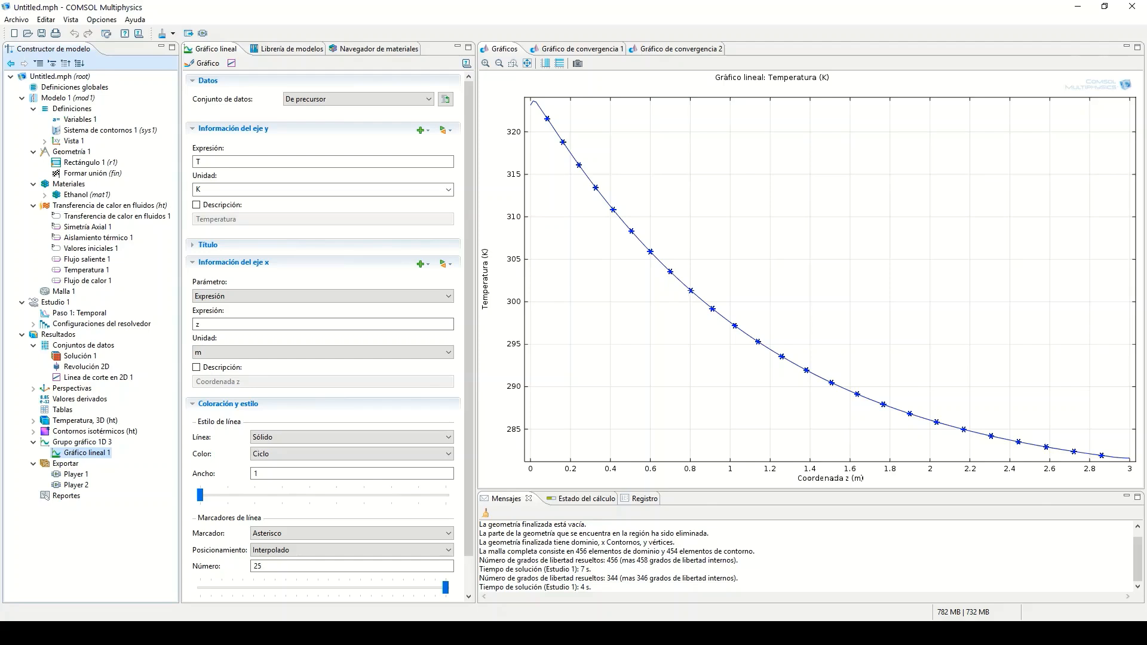
Set the 2D cut line's z range from 2 to 2.8 m and replot the axial temperature in Gráfico lineal 1
left_click(100, 378)
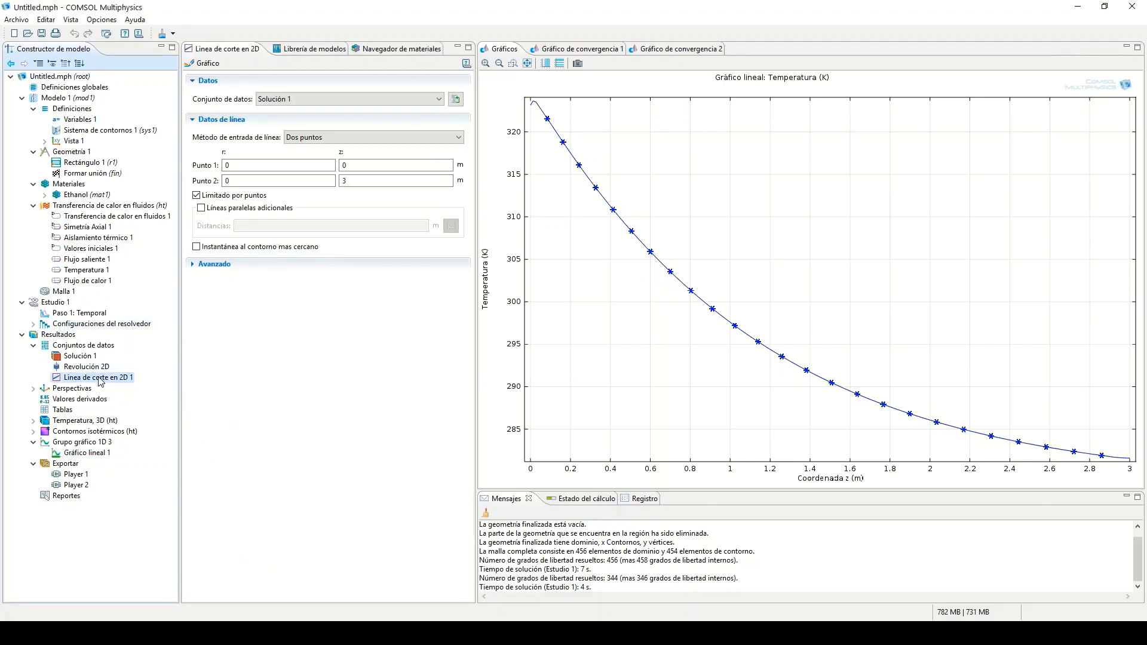
double_click(345, 165)
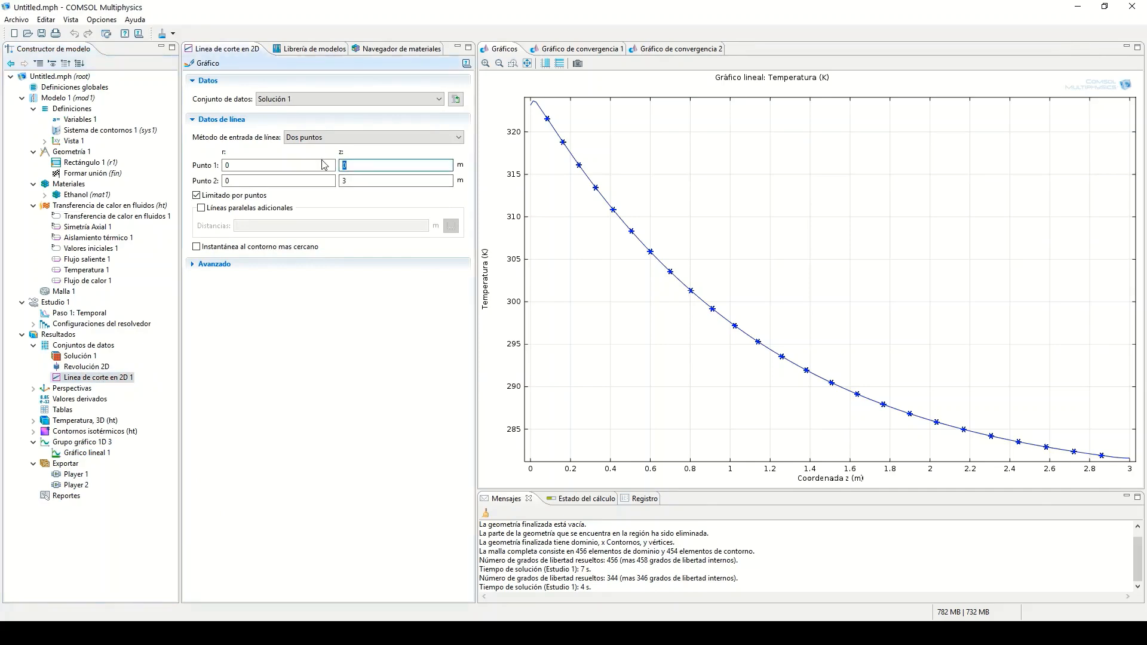
double_click(398, 180)
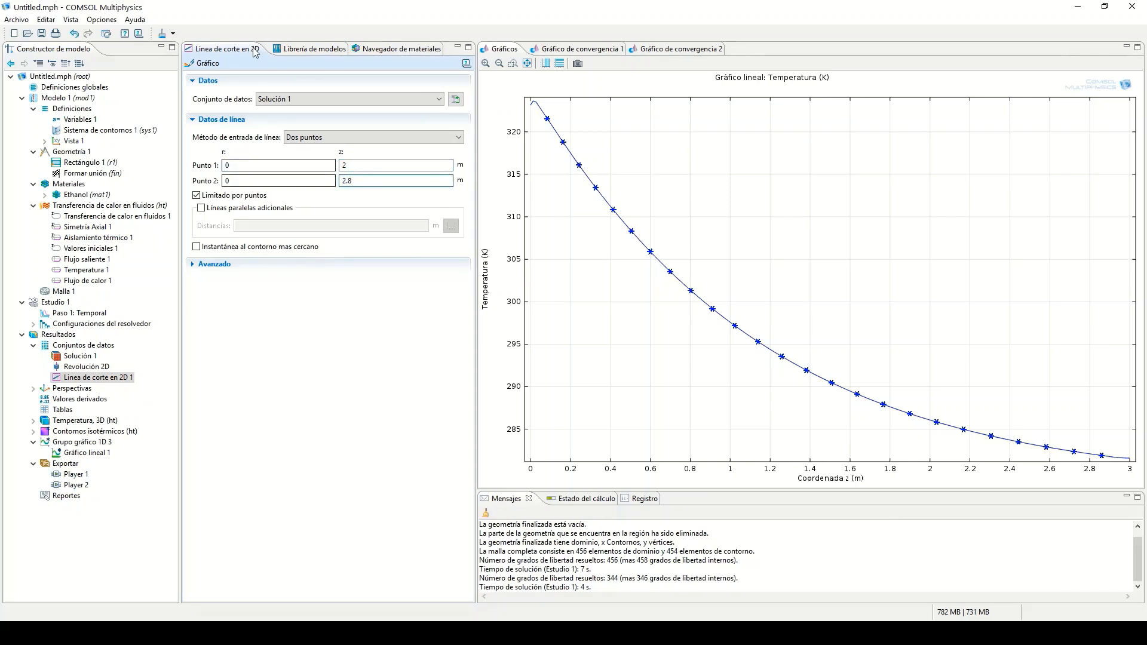
left_click(212, 63)
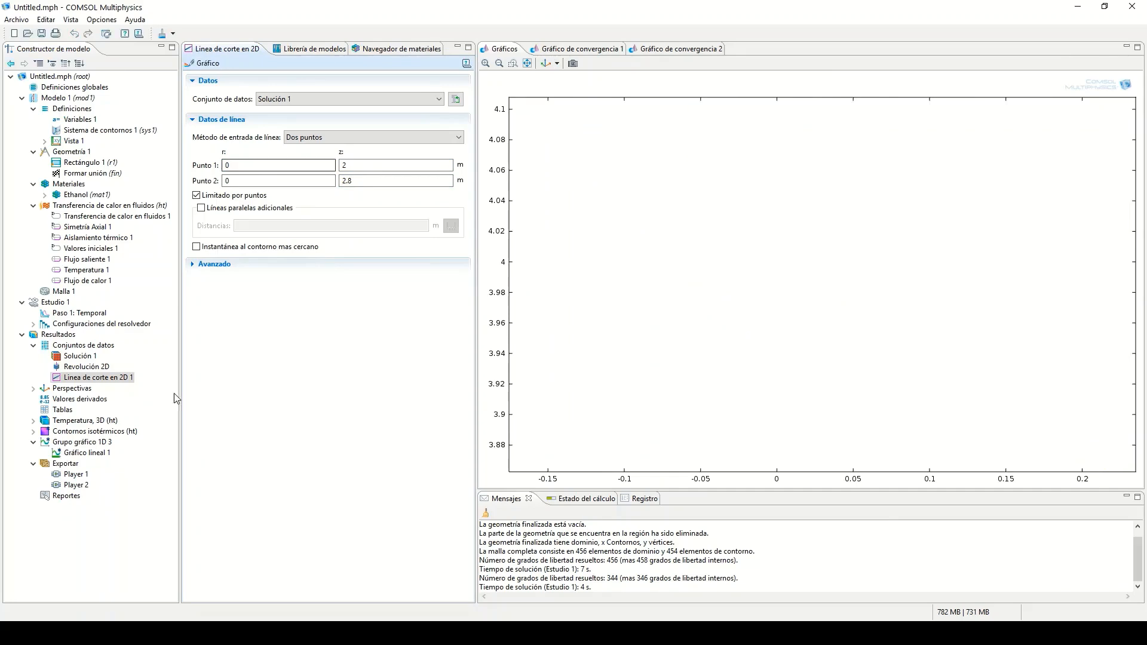
left_click(84, 453)
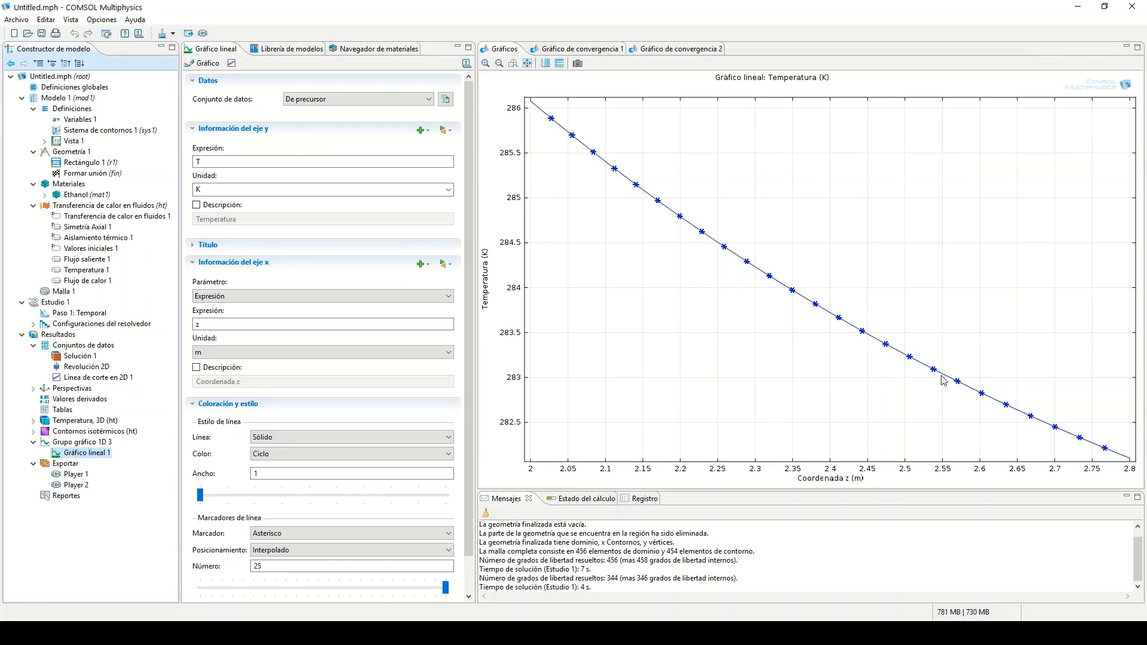
Narrow the 2D cut line's z range to 2.45 to 2.55 m and display the updated axial temperature line plot
left_click(86, 378)
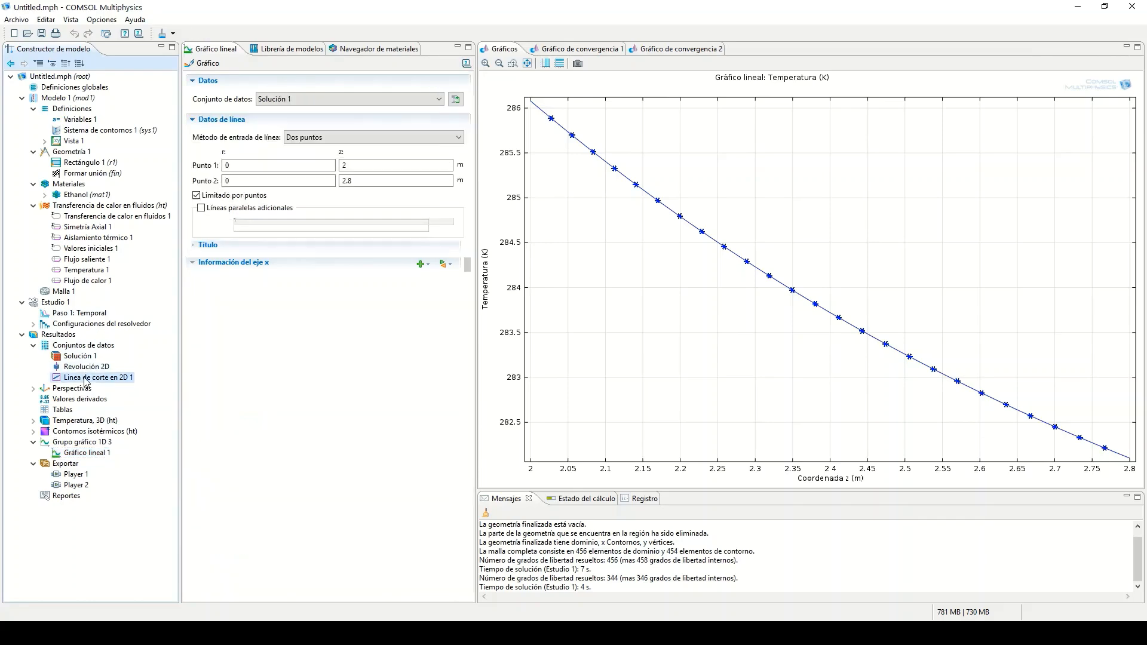
left_click(352, 163)
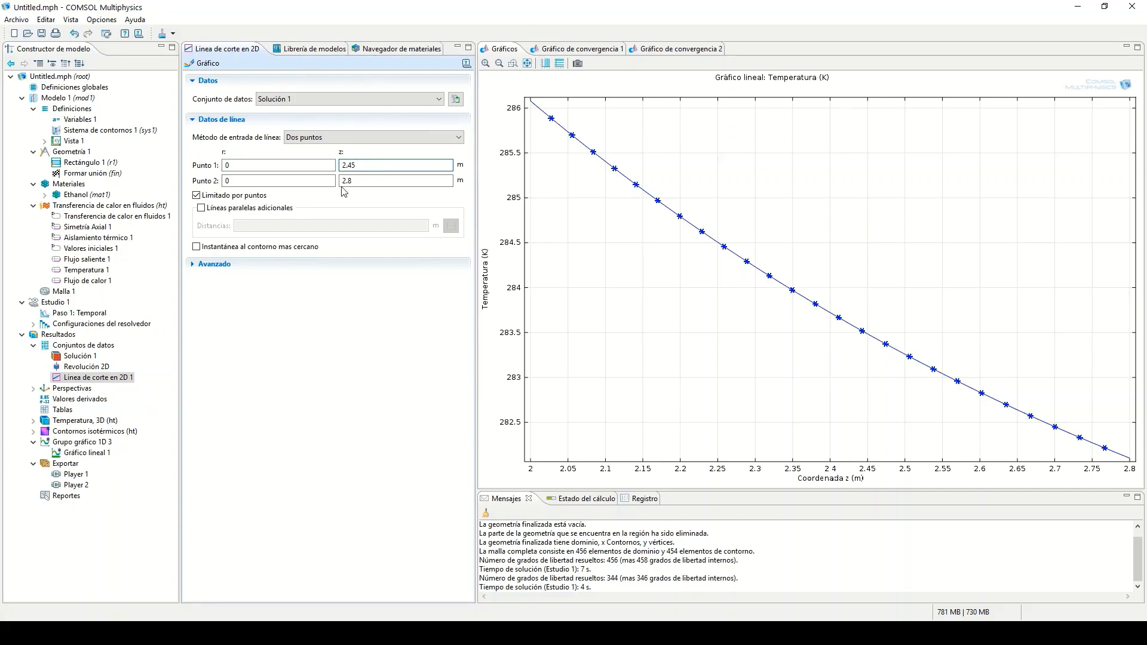
left_click(369, 181)
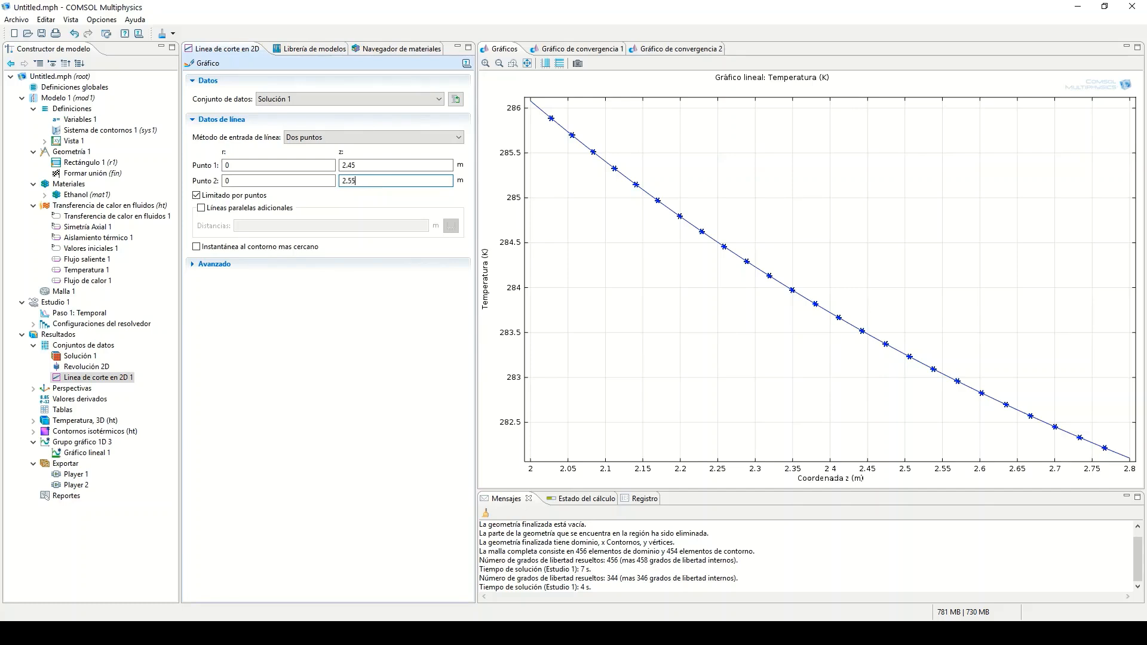
left_click(78, 443)
left_click(83, 454)
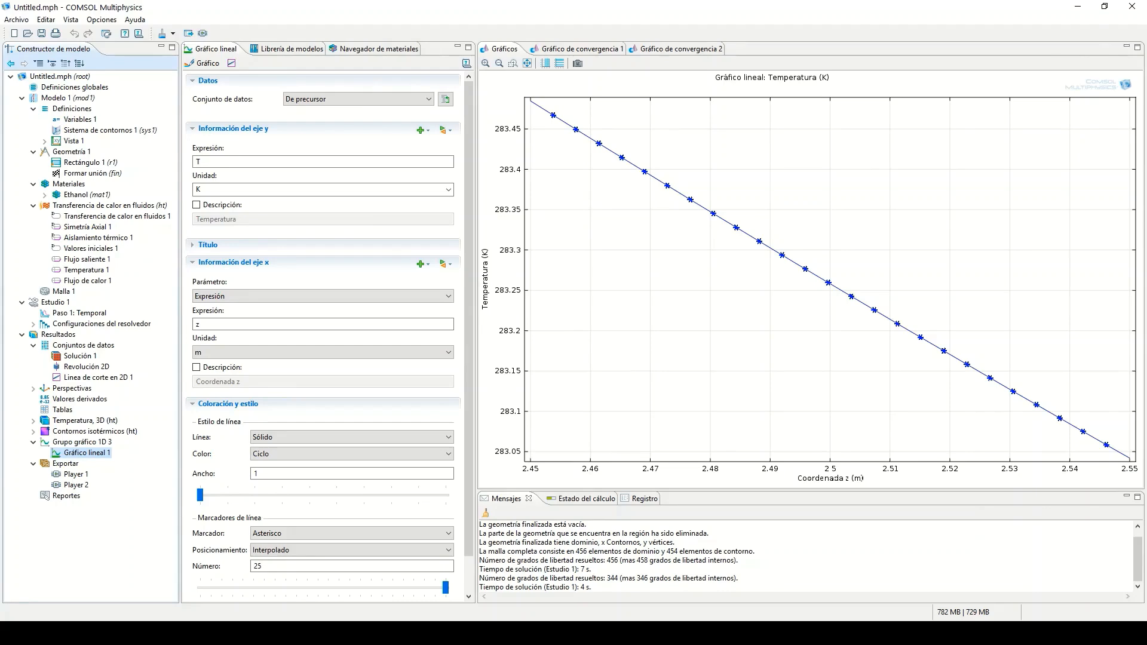
Set the expression of the tube length variable L in Variables 1 to 2.53
left_click(74, 110)
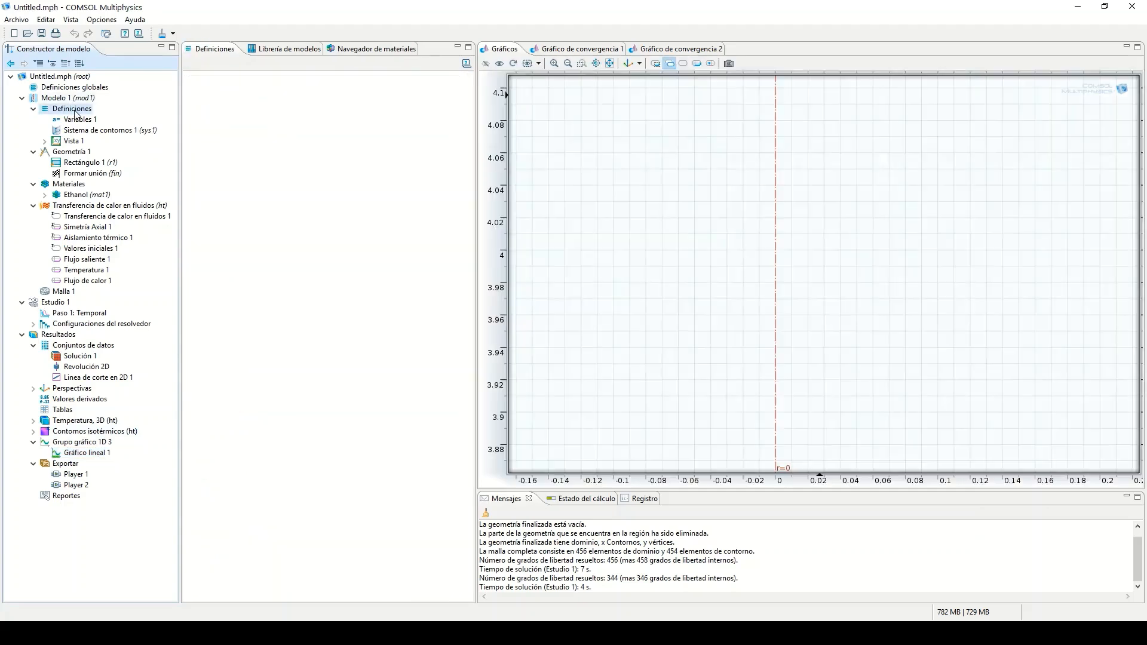
left_click(74, 119)
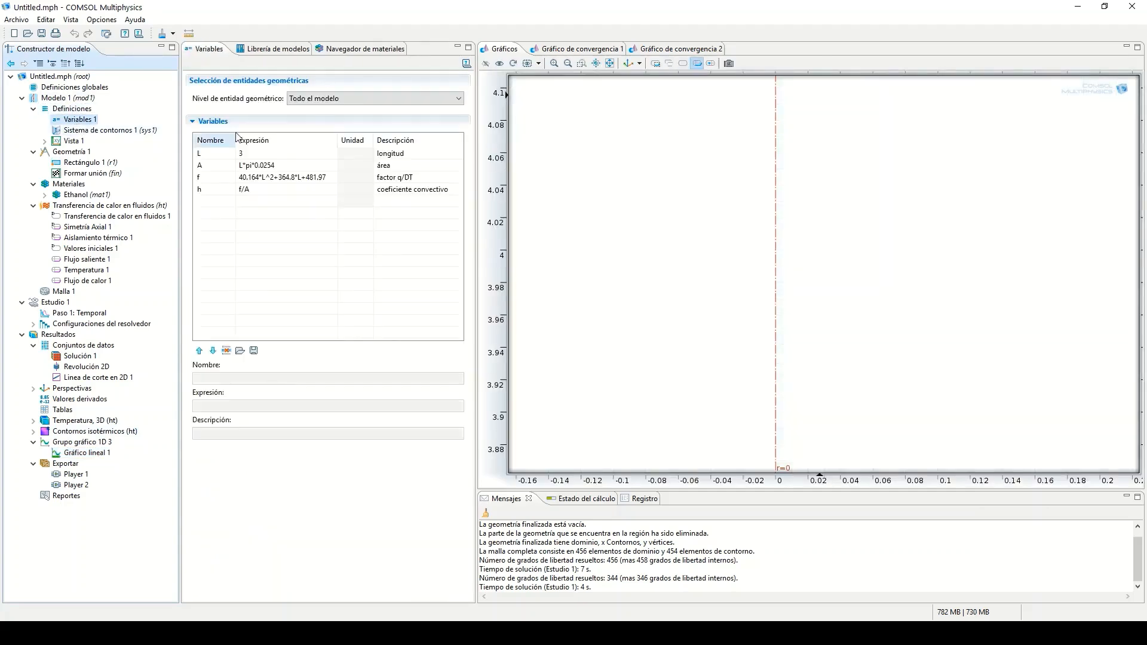
left_click(252, 154)
left_click(252, 154)
type("2.5")
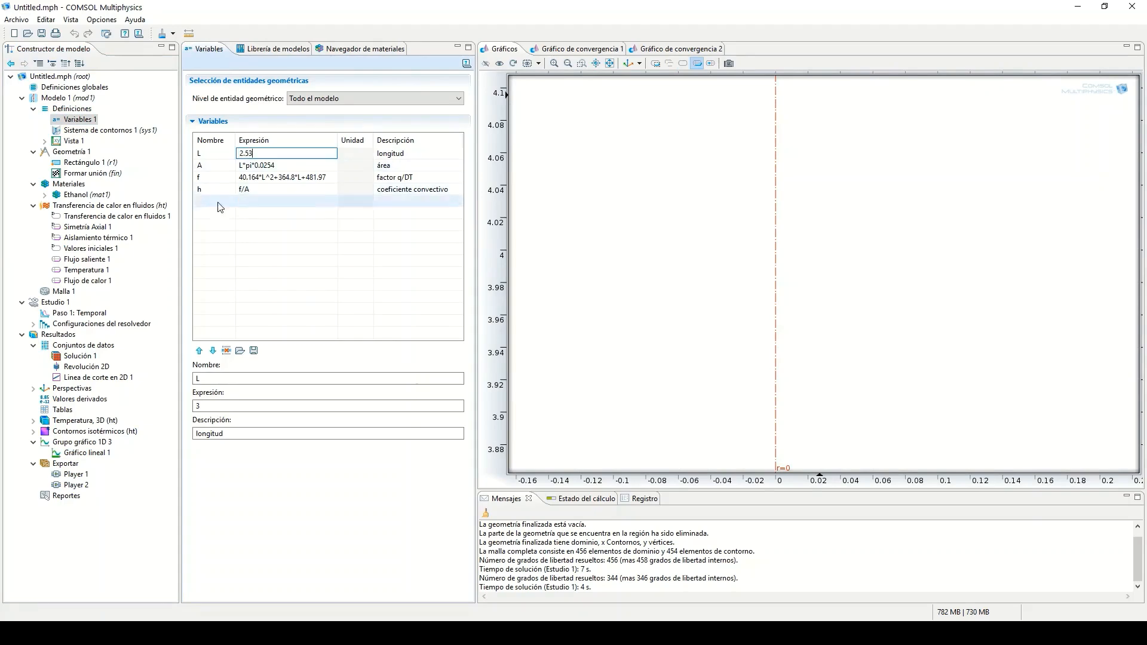
Set the height of Rectángulo 1 to 2.53 m and compute Estudio 1
left_click(99, 165)
double_click(221, 150)
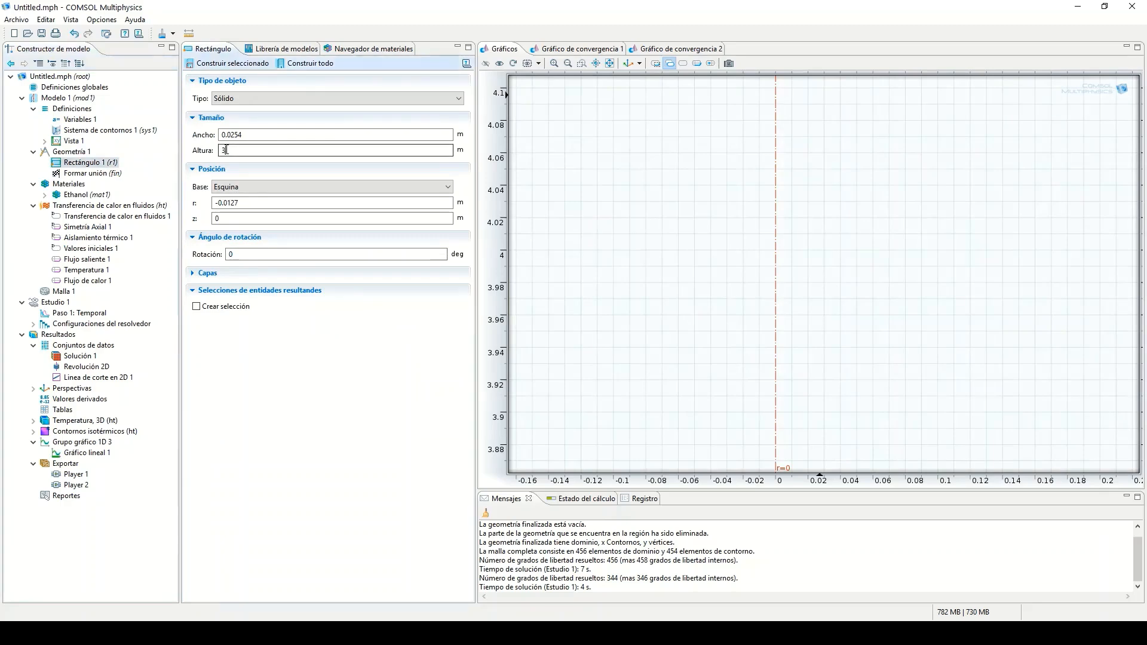
type("2.5")
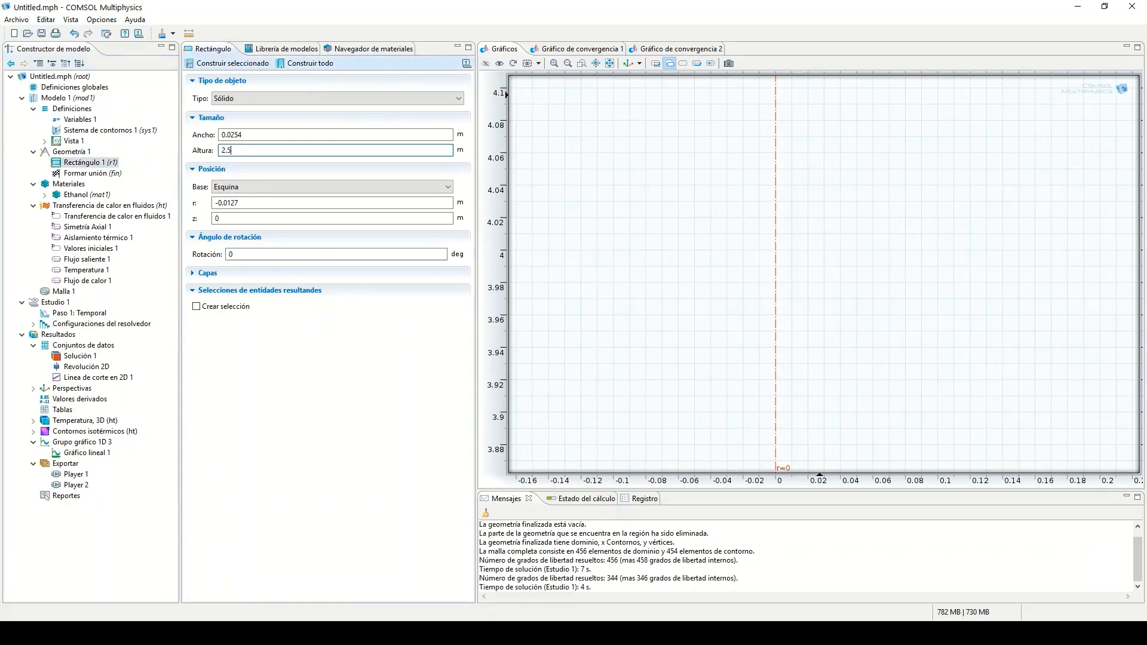
type("3")
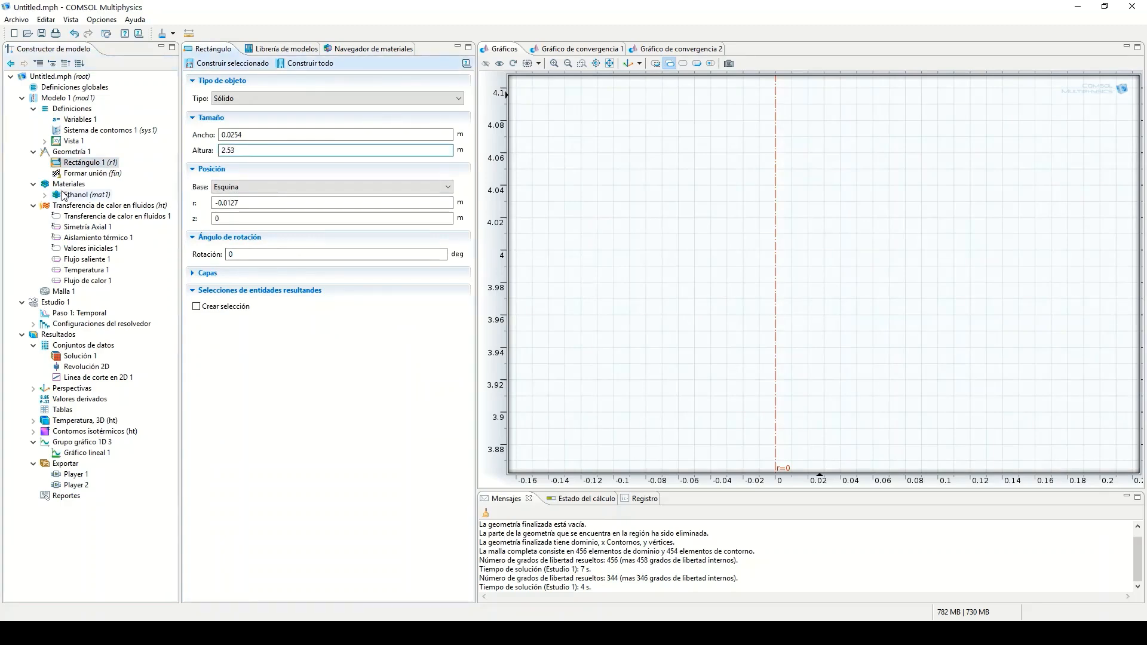
left_click(60, 303)
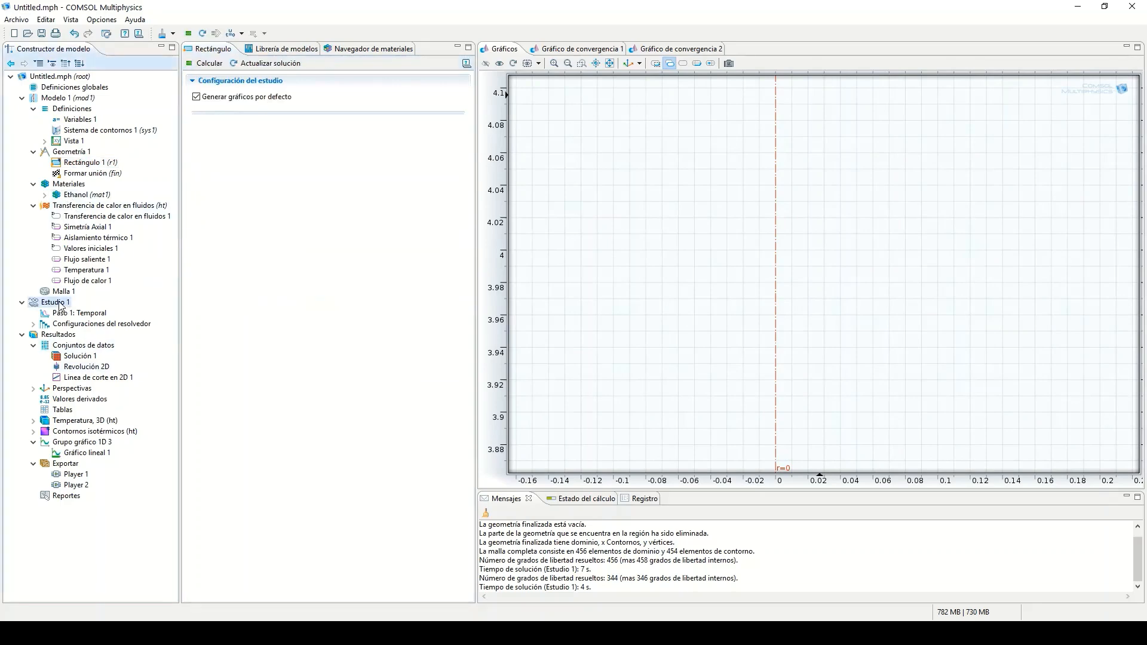
left_click(210, 65)
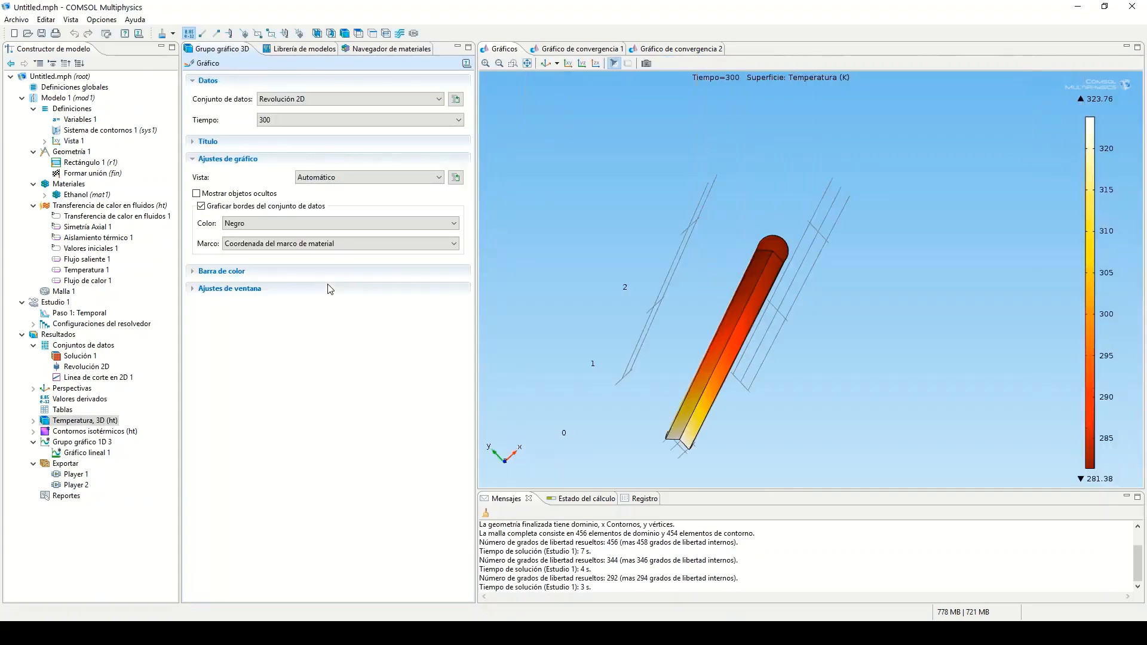
Examine the 3D temperature plot of the 2.53 m tube and the temperature line plot along the 2D cut line
scroll(771, 307, "up", 2)
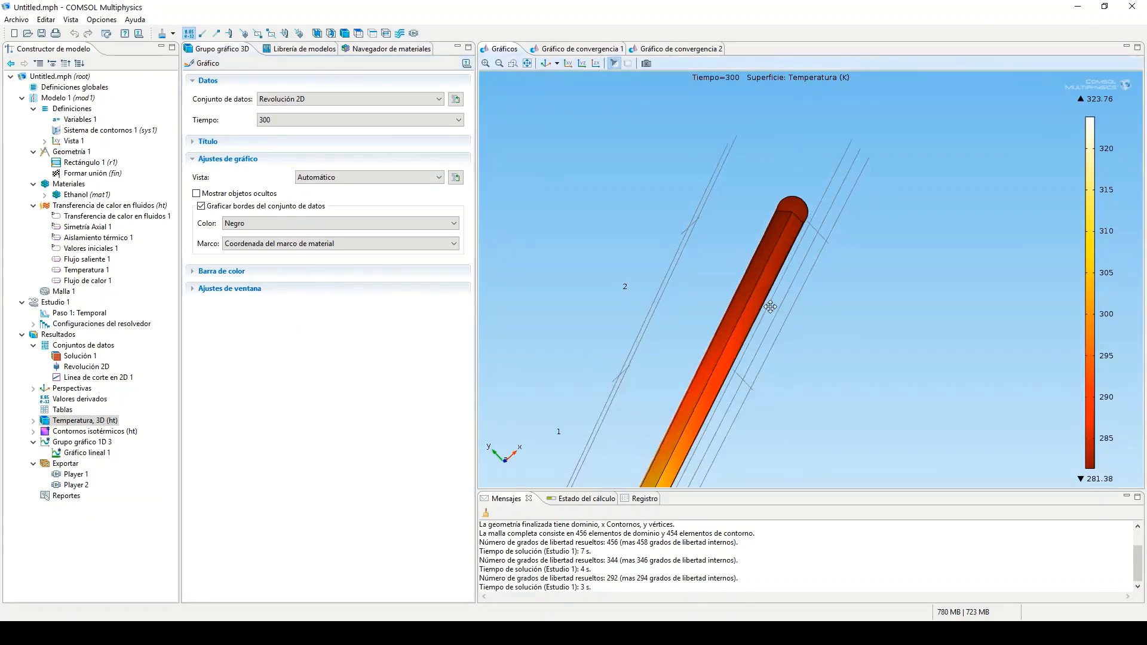
mouse_move(770, 306)
left_mouse_down()
mouse_move(763, 315)
mouse_move(771, 308)
left_mouse_up()
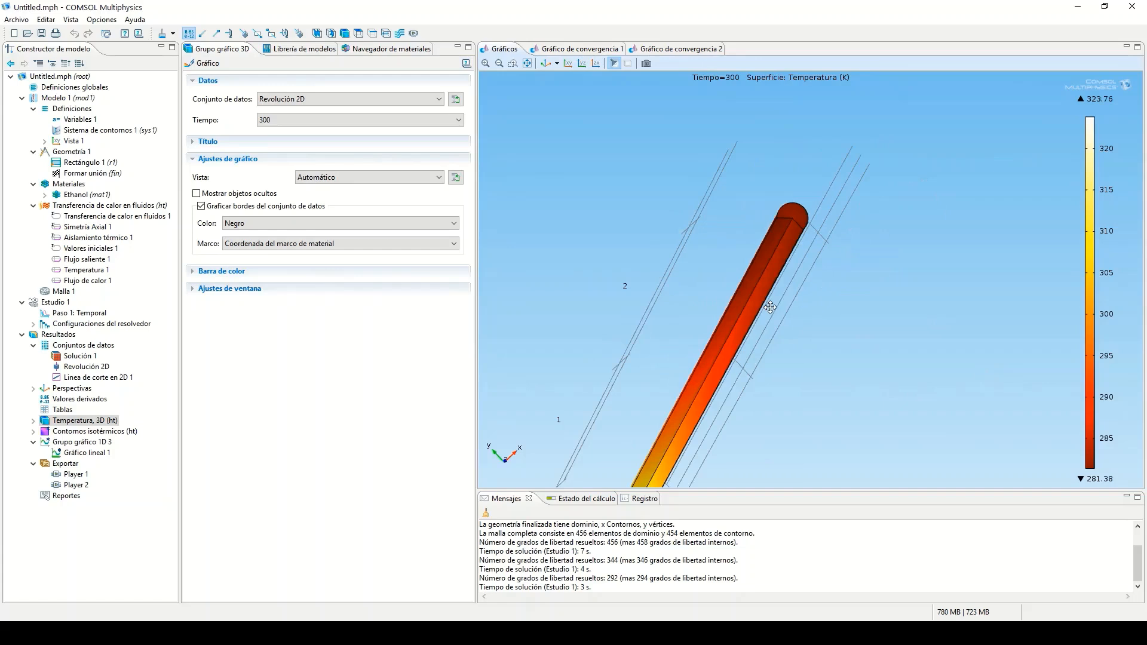
left_click(545, 63)
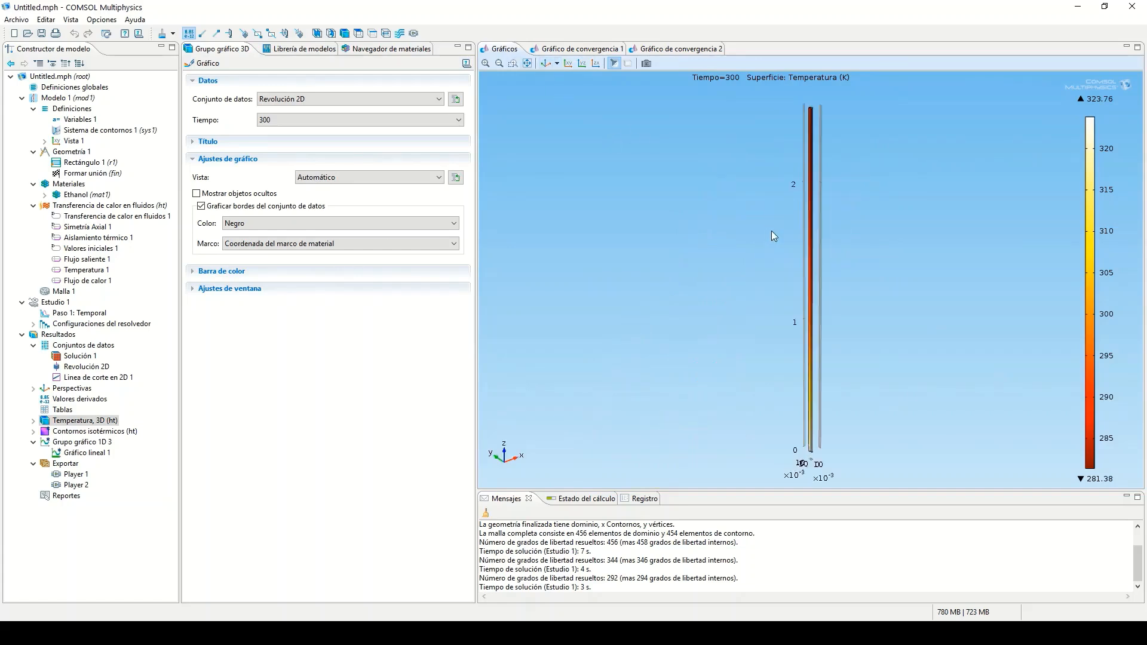
left_click_drag(857, 191, 844, 233)
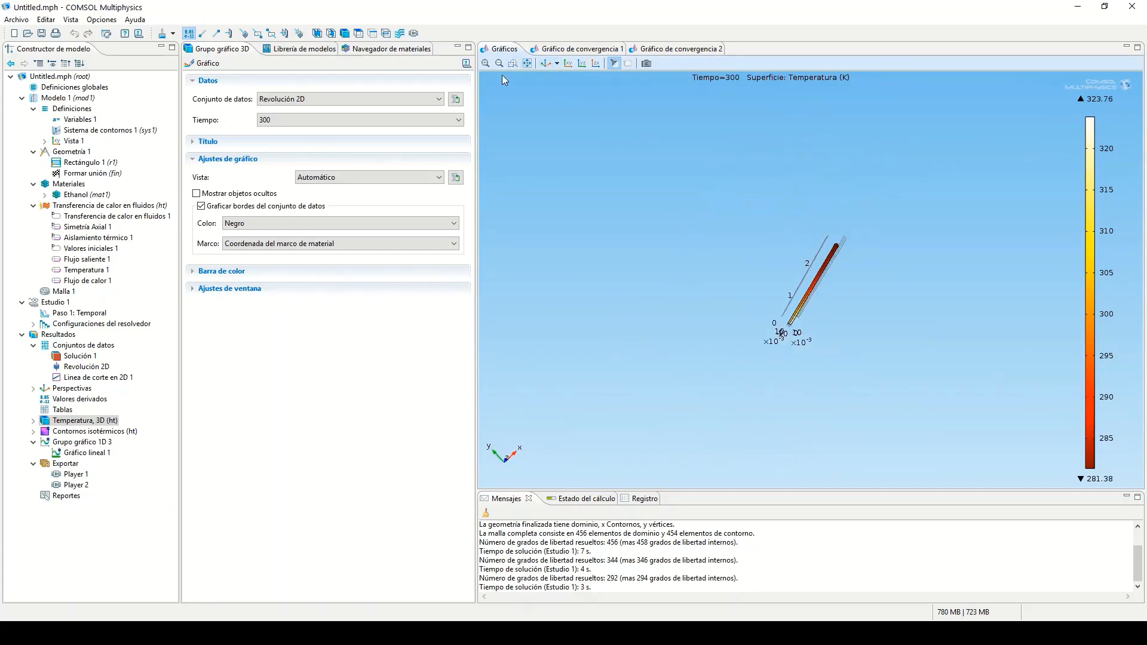
left_click_drag(737, 209, 871, 346)
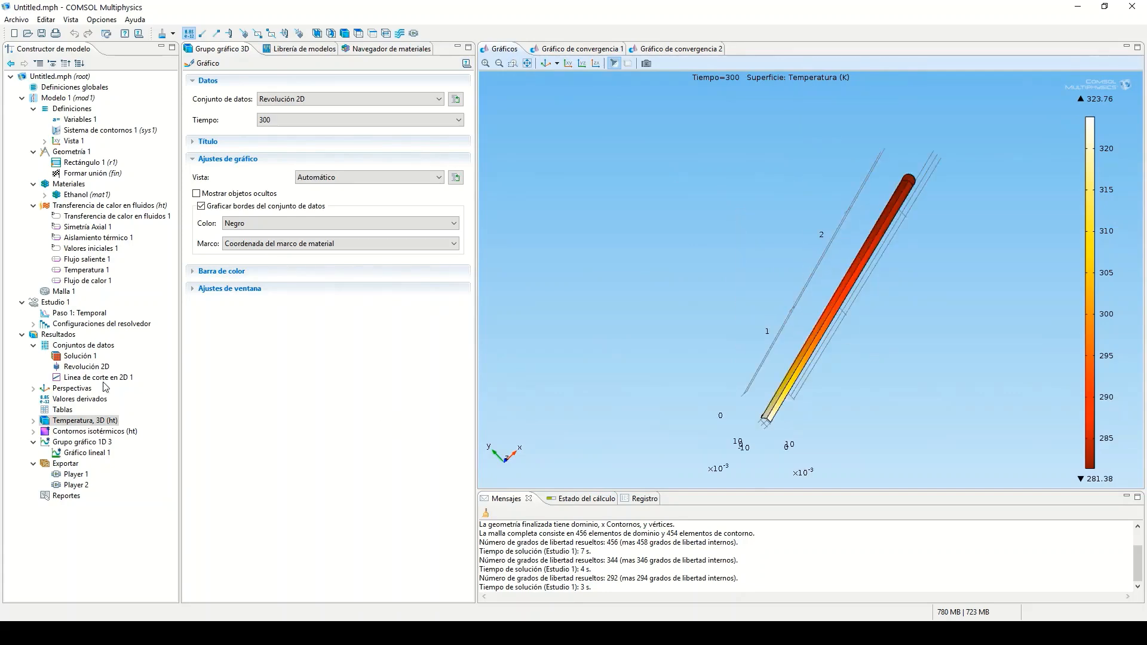
left_click(84, 378)
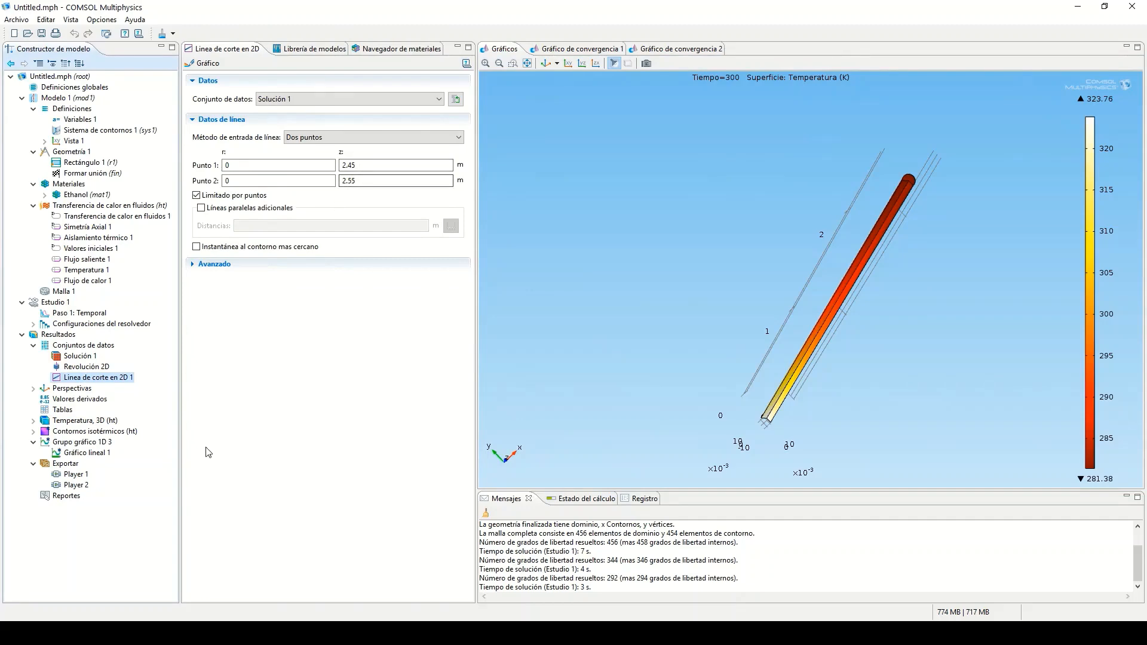
left_click(79, 455)
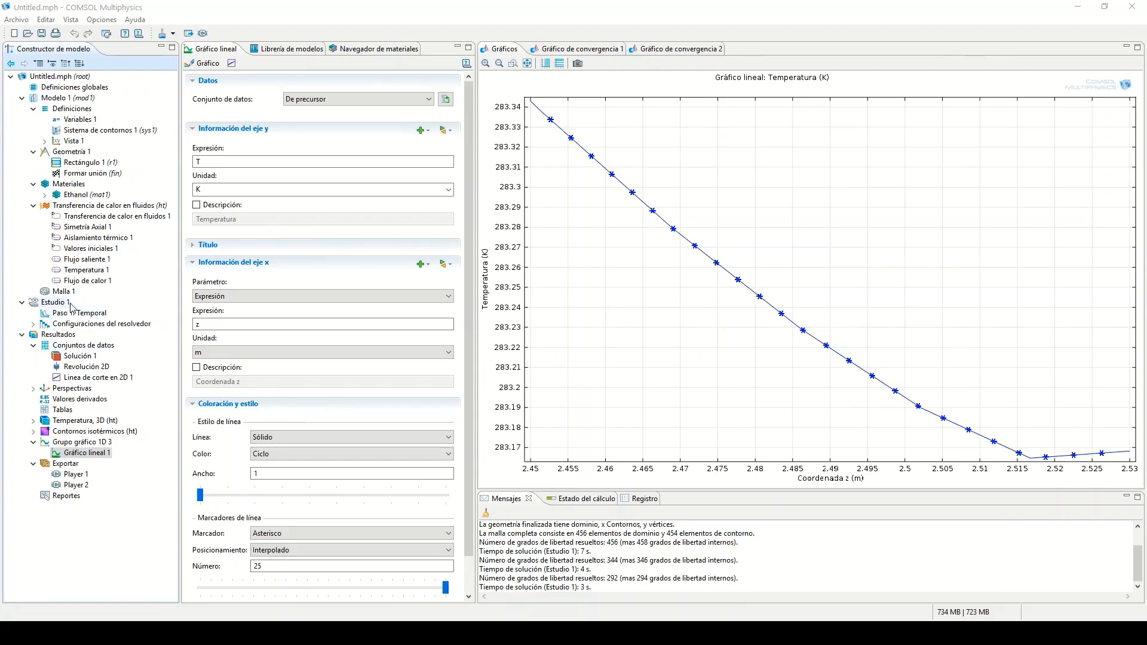
Set the expression of the tube length variable L in Variables 1 to 4
left_click(71, 109)
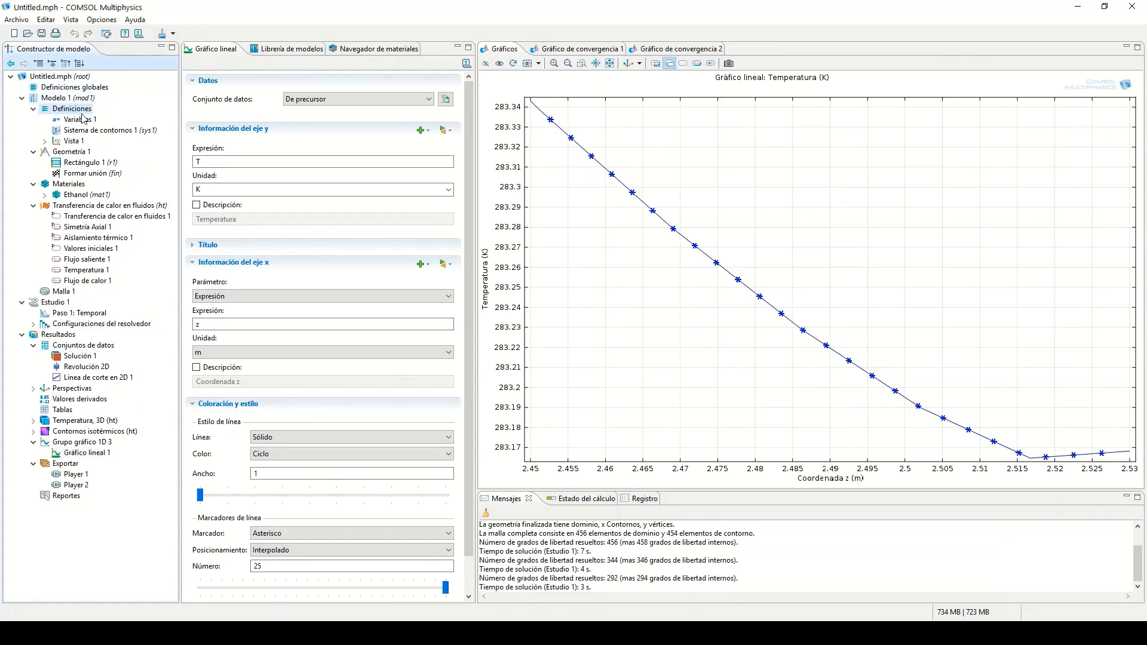
left_click(80, 119)
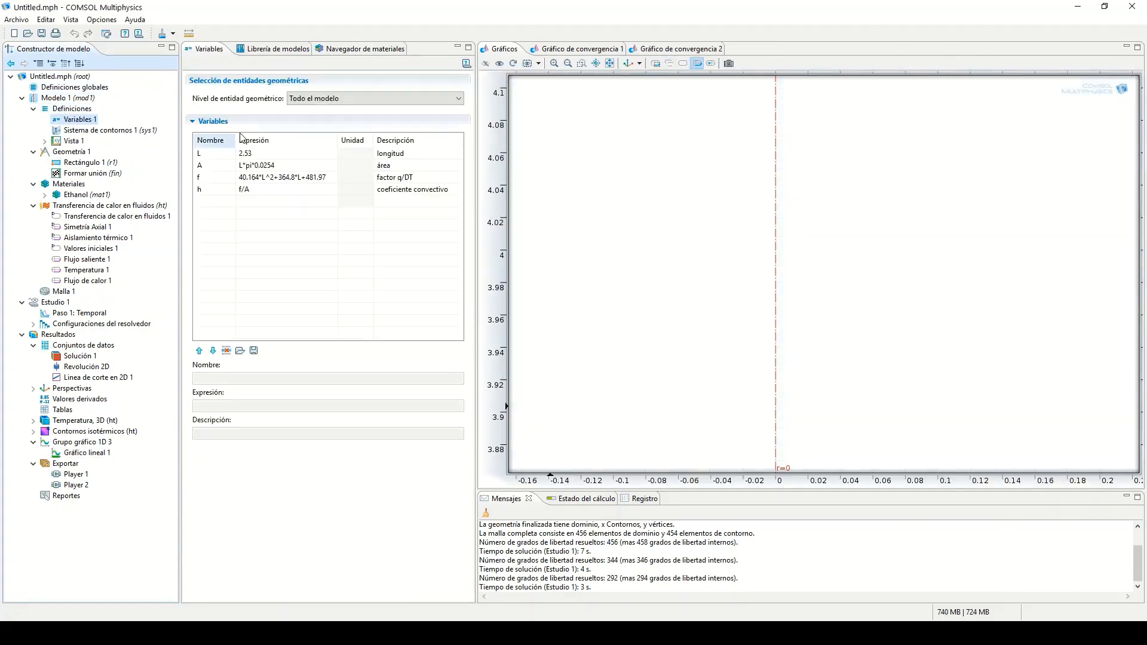
left_click(258, 155)
left_click(258, 155)
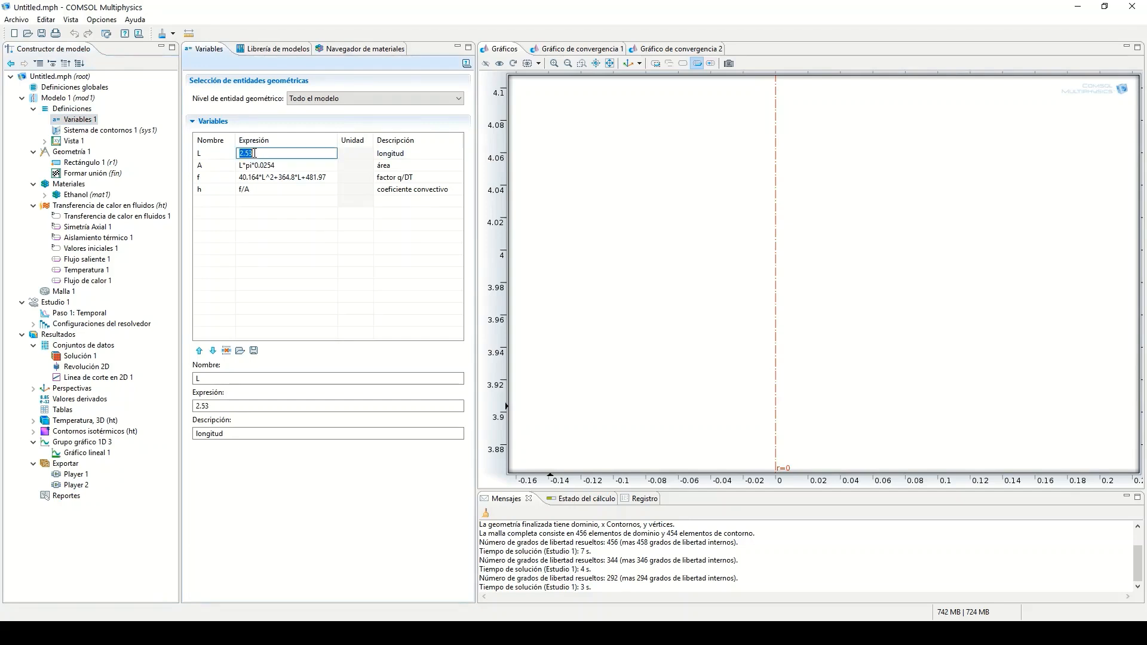
type("4")
Set the height of Rectángulo 1 to 4 m and build the whole geometry
left_click(81, 162)
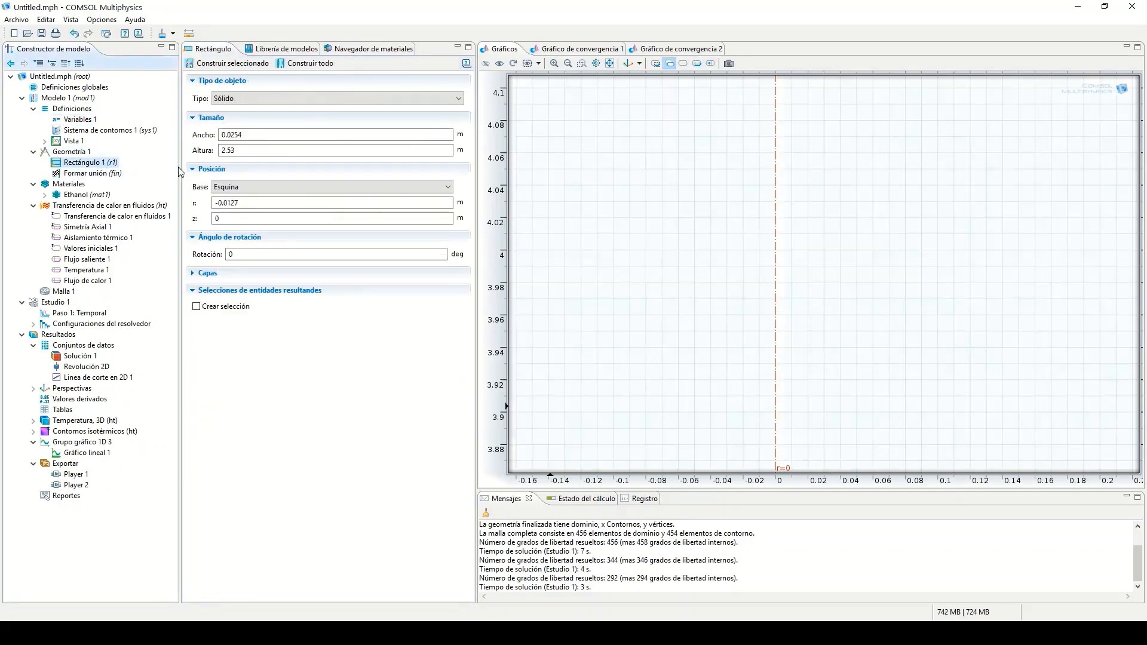
double_click(242, 150)
type("4")
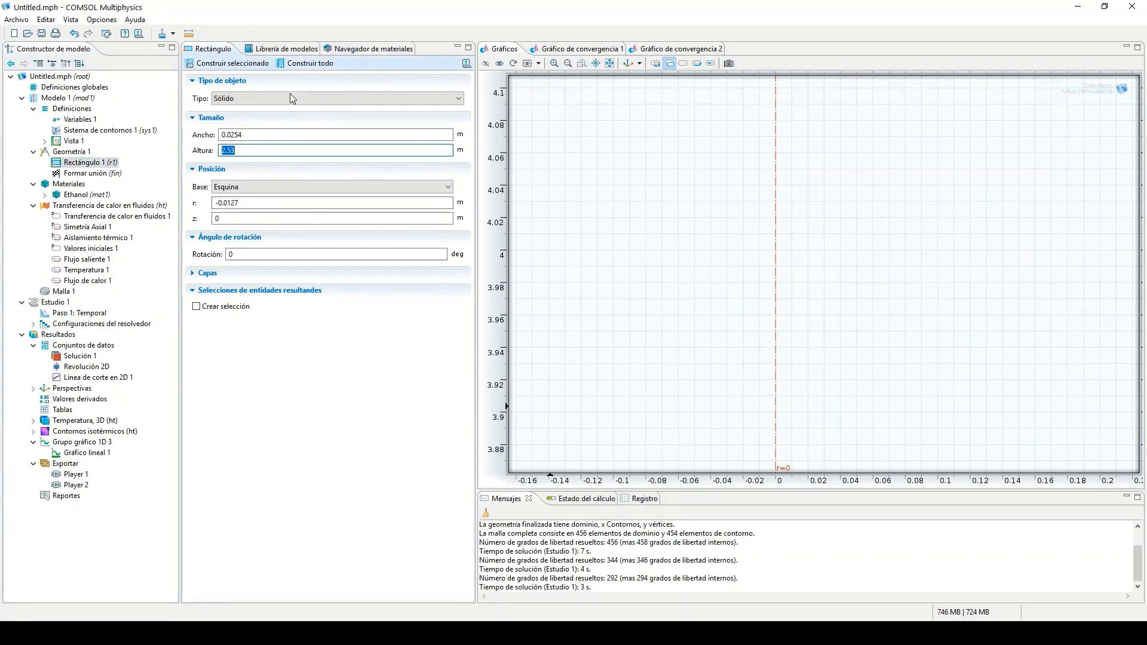
left_click(309, 64)
Compute Estudio 1 for the 4 m tube and display the axial temperature line plot
left_click(55, 302)
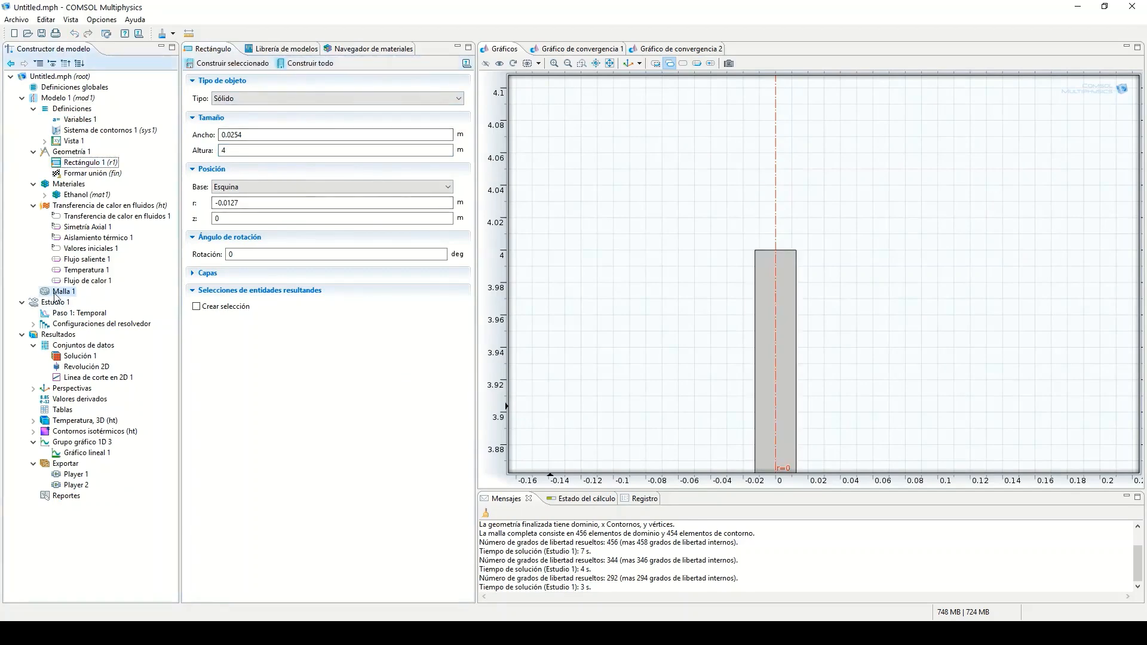
left_click(204, 66)
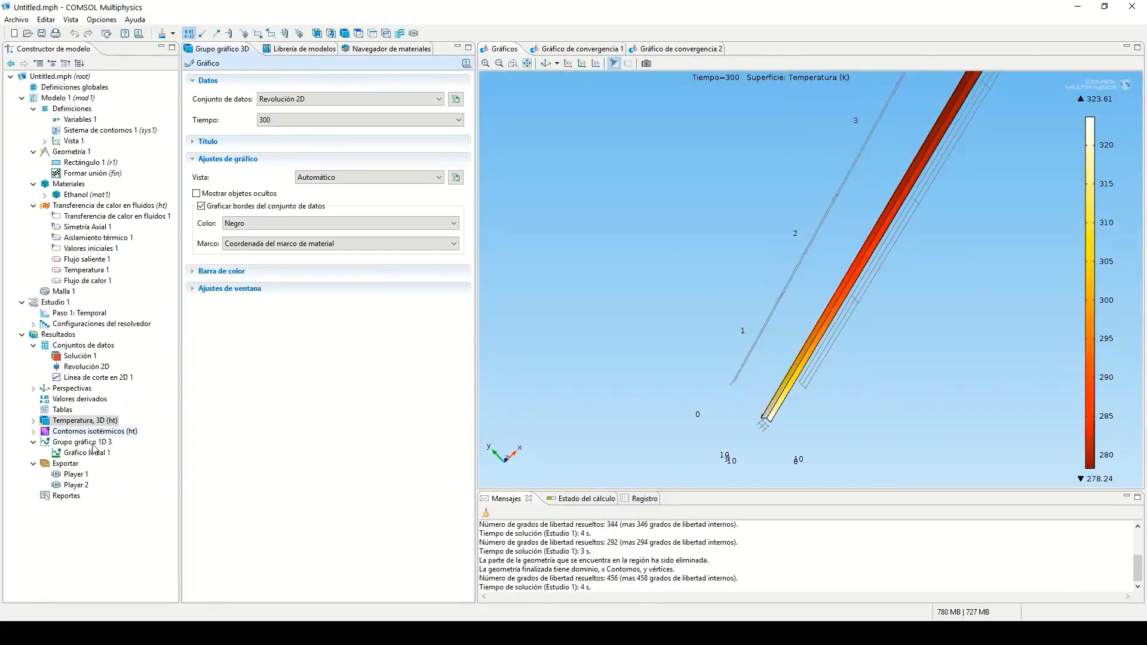
left_click(88, 453)
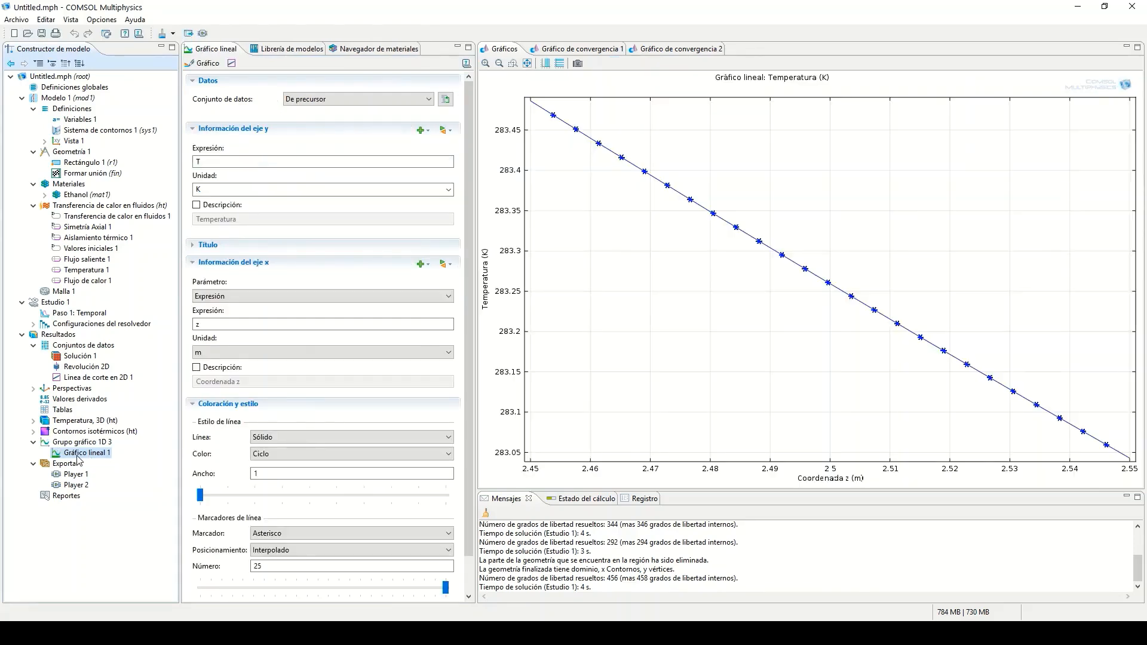
Set the 2D cut line's z coordinates to 0 m for point 1 and 4 m for point 2, and replot Gráfico lineal 1
right_click(77, 456)
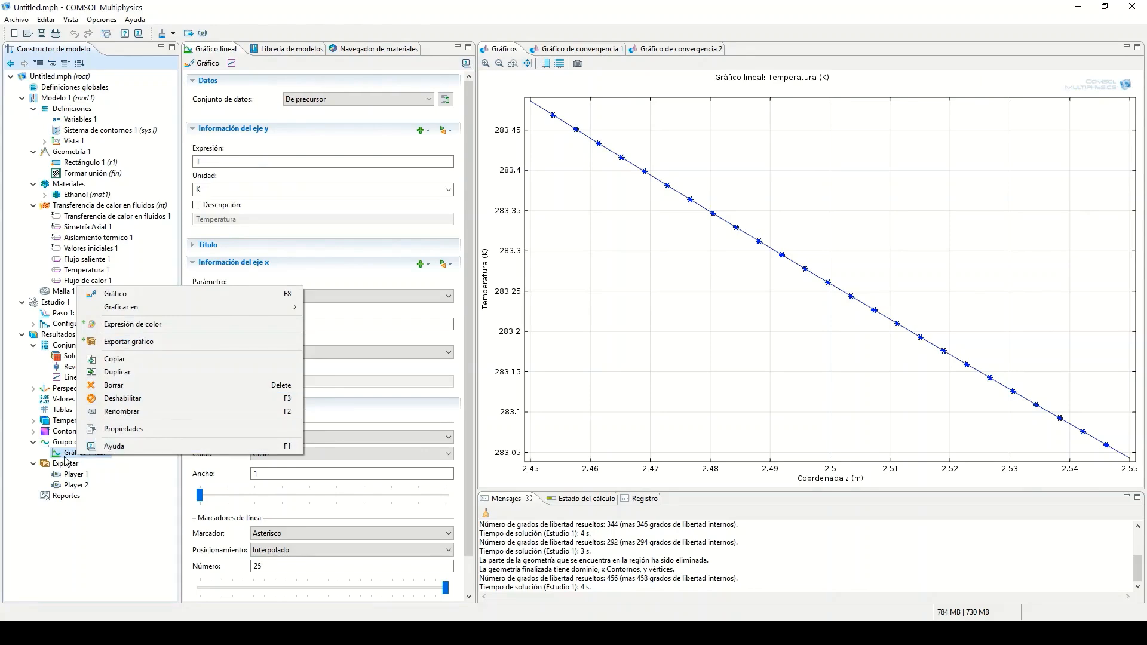
left_click(92, 462)
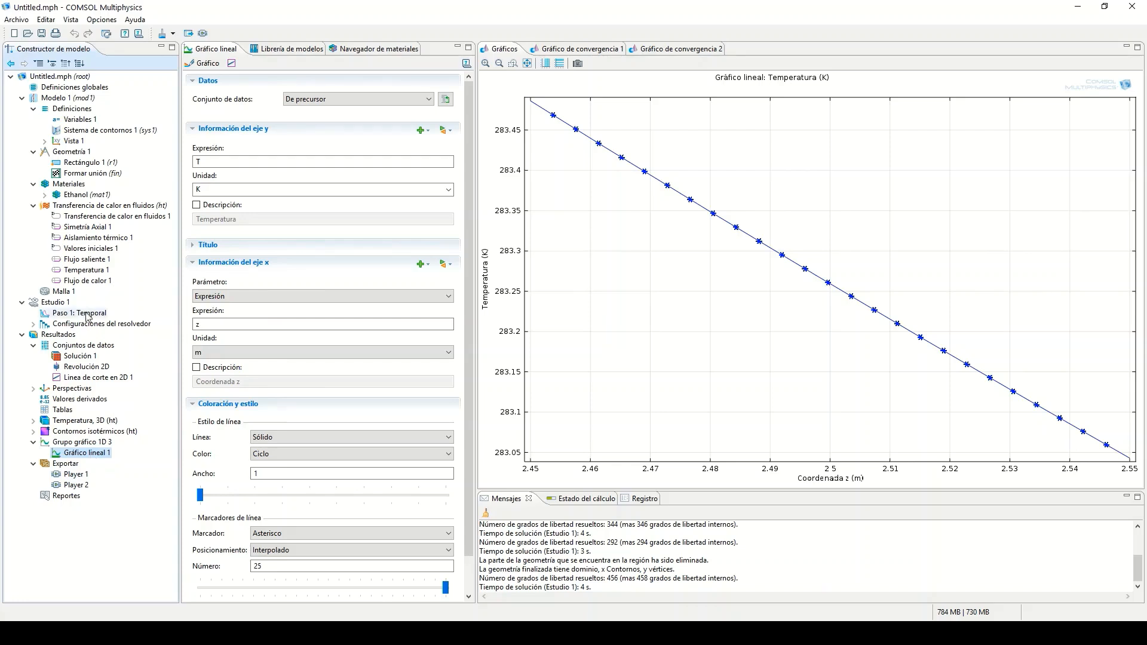
left_click(96, 378)
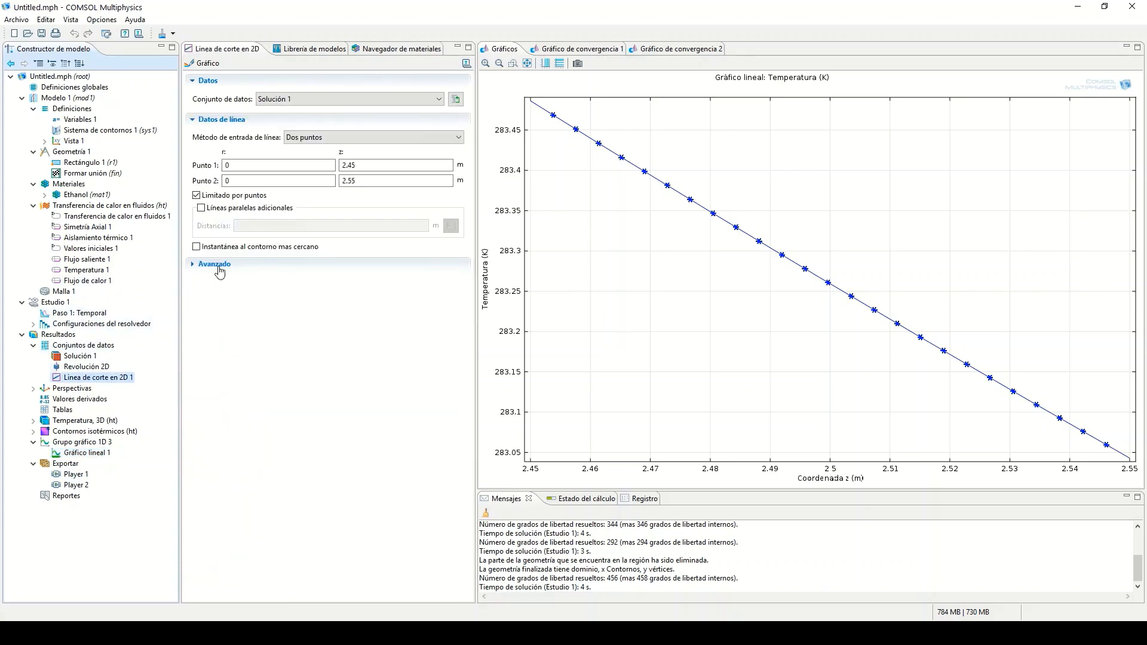
double_click(358, 166)
type("0")
key("Tab")
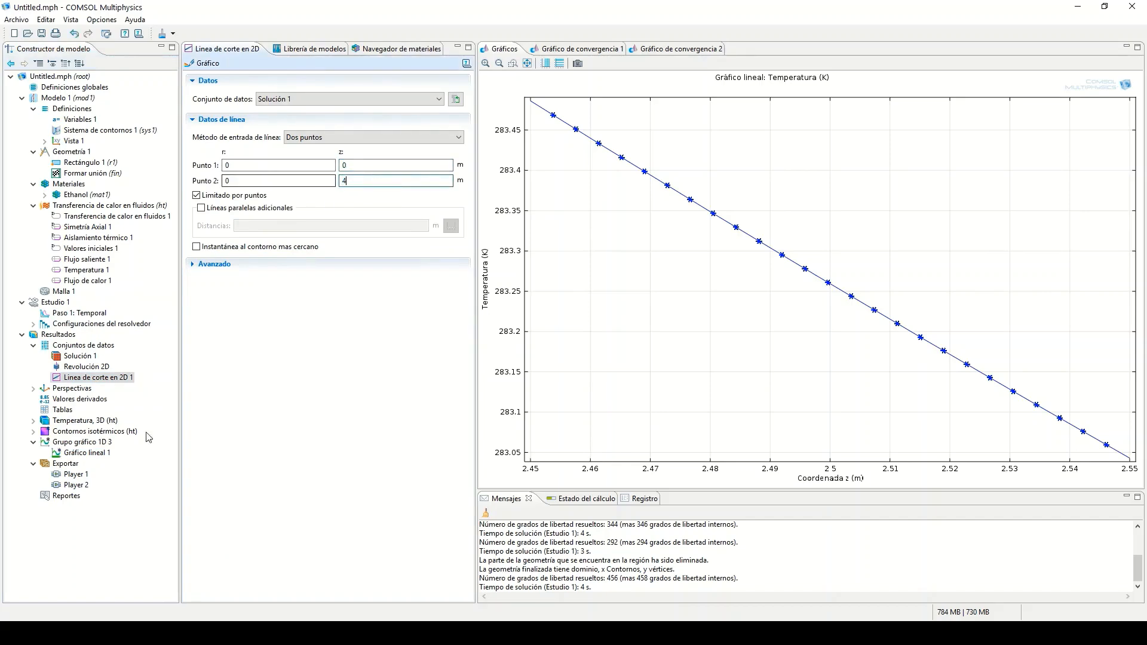
left_click(85, 453)
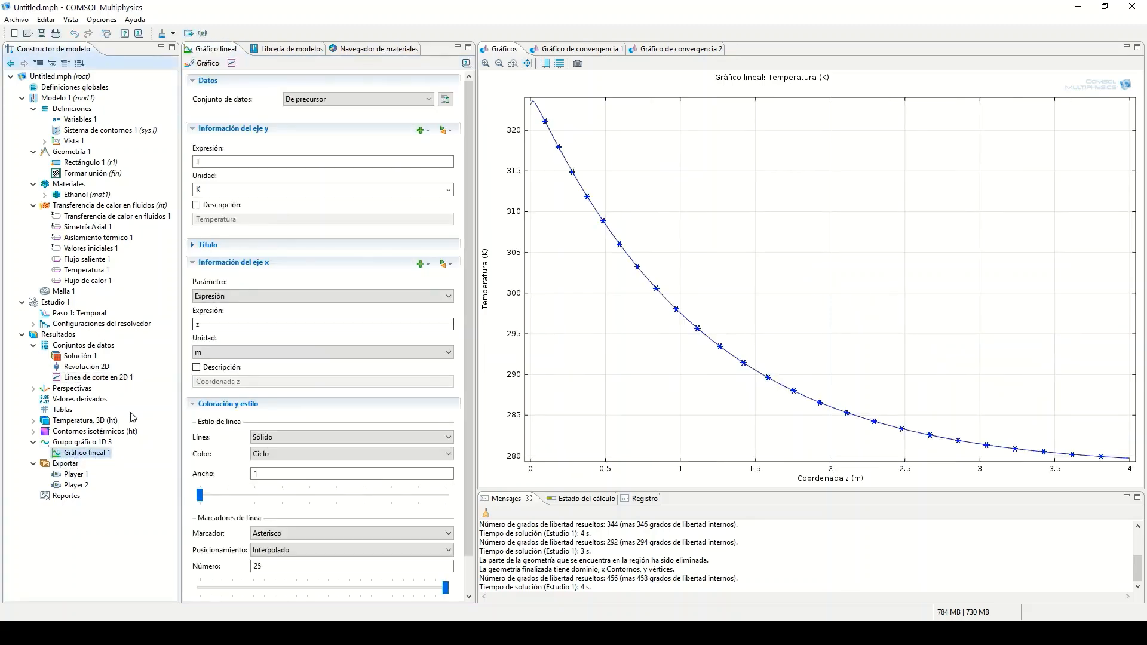
Add a plot export for Gráfico lineal 1, keeping the data format as Hoja de cálculo
right_click(95, 453)
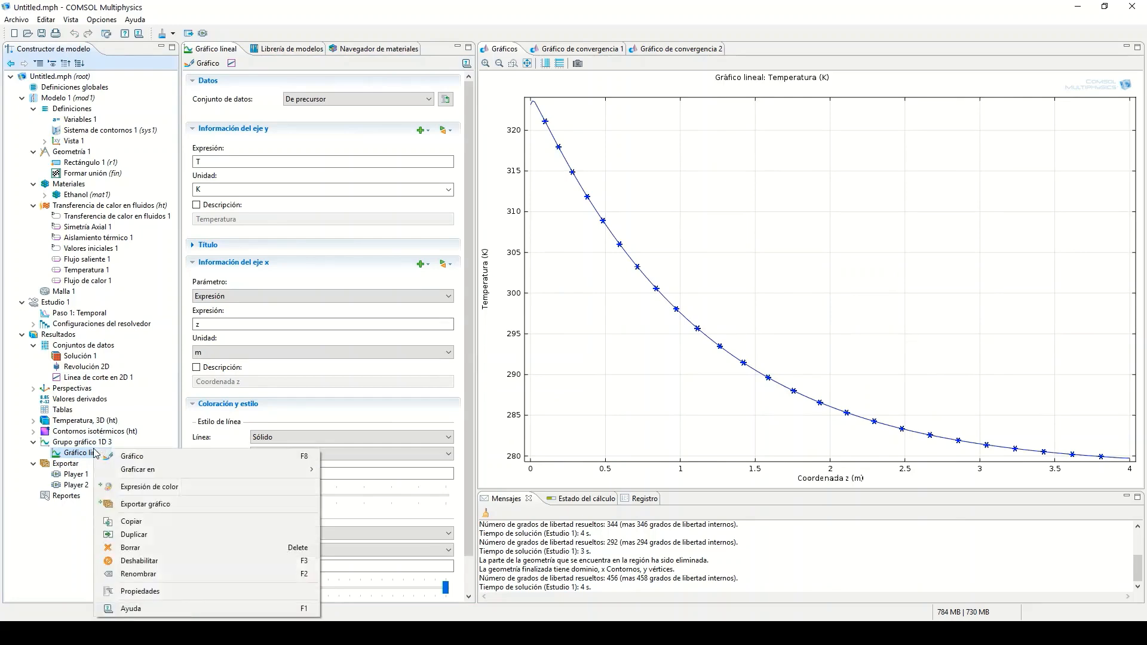
left_click(134, 504)
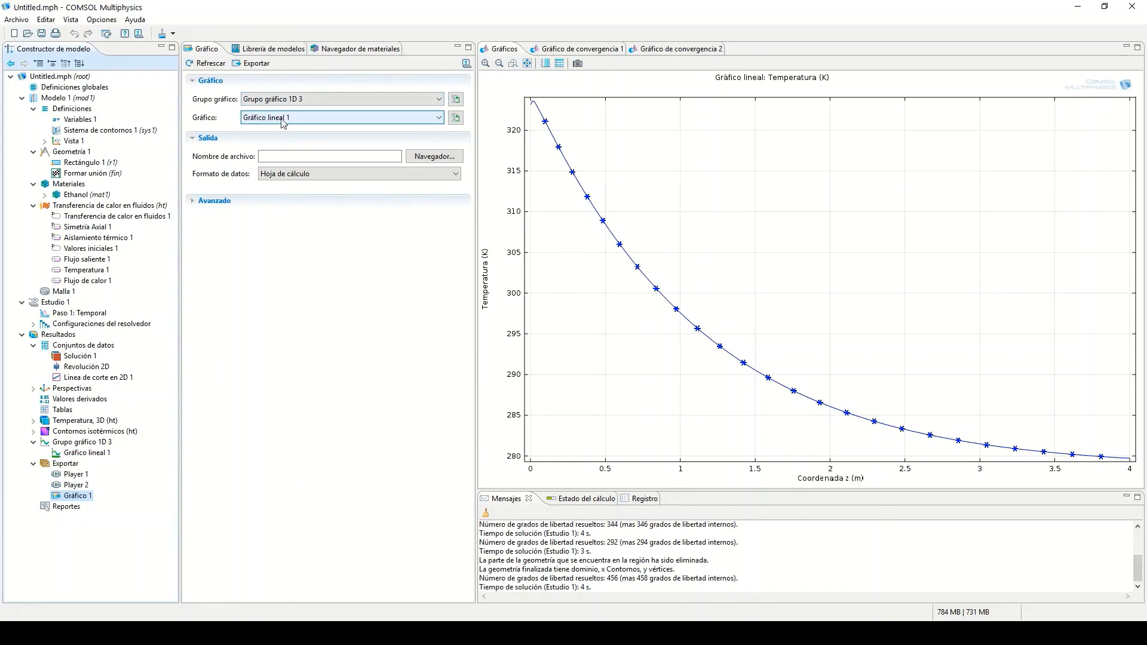
left_click(283, 182)
left_click(283, 185)
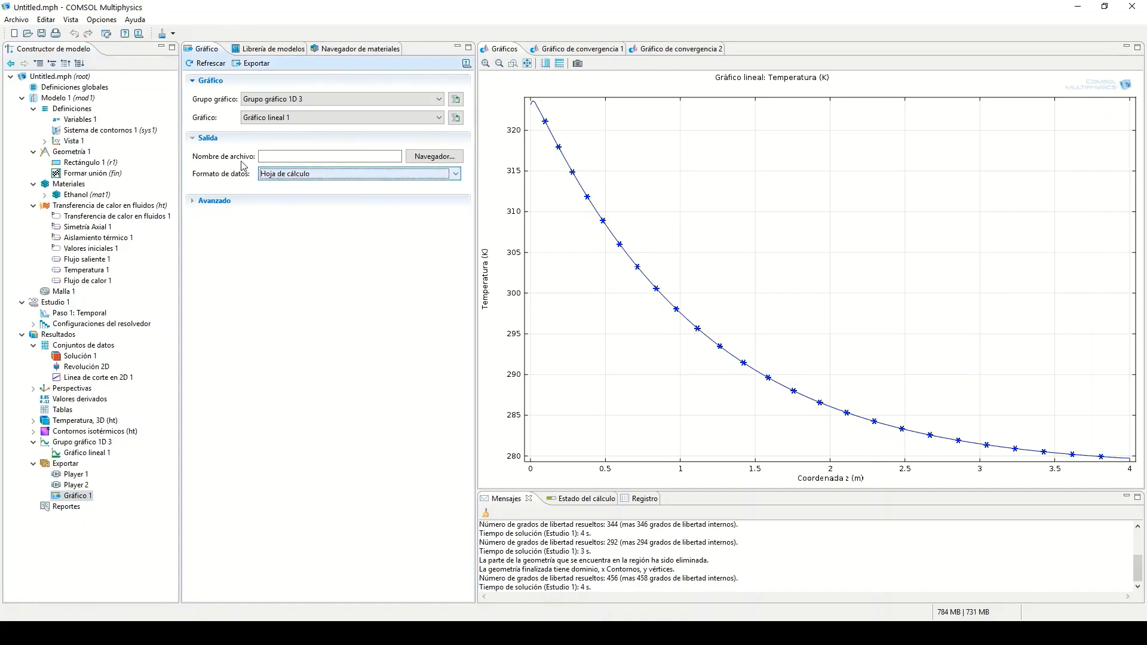
Set the output to a CSV file named PROBLEMA 8 on the desktop and export the line plot data
left_click(425, 160)
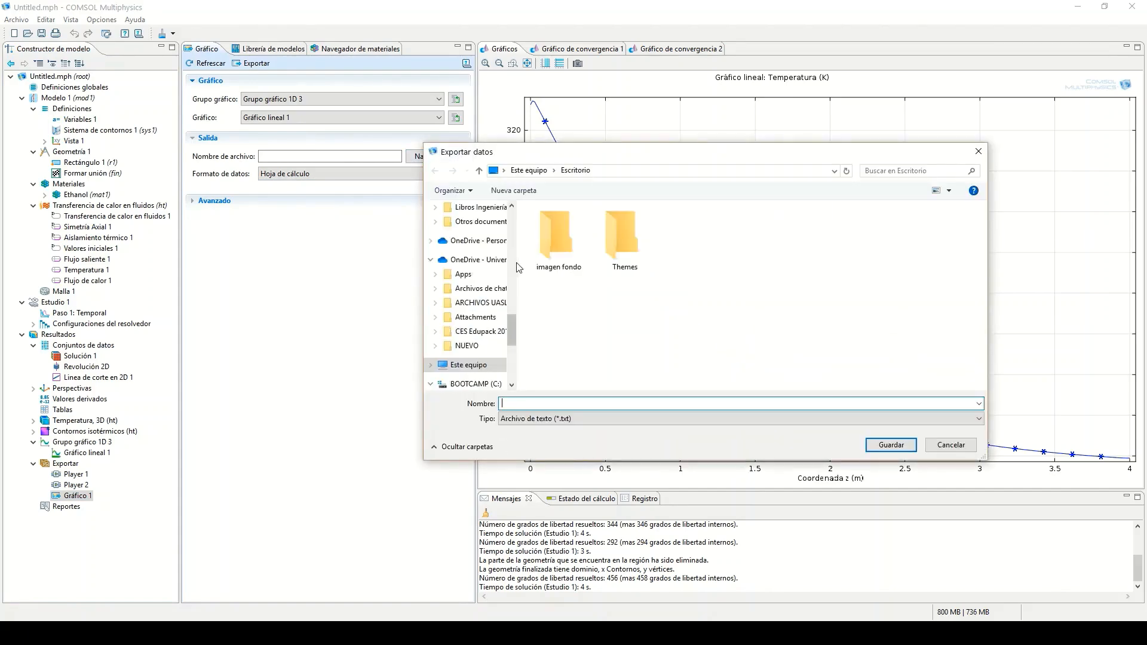
left_click_drag(509, 318, 508, 216)
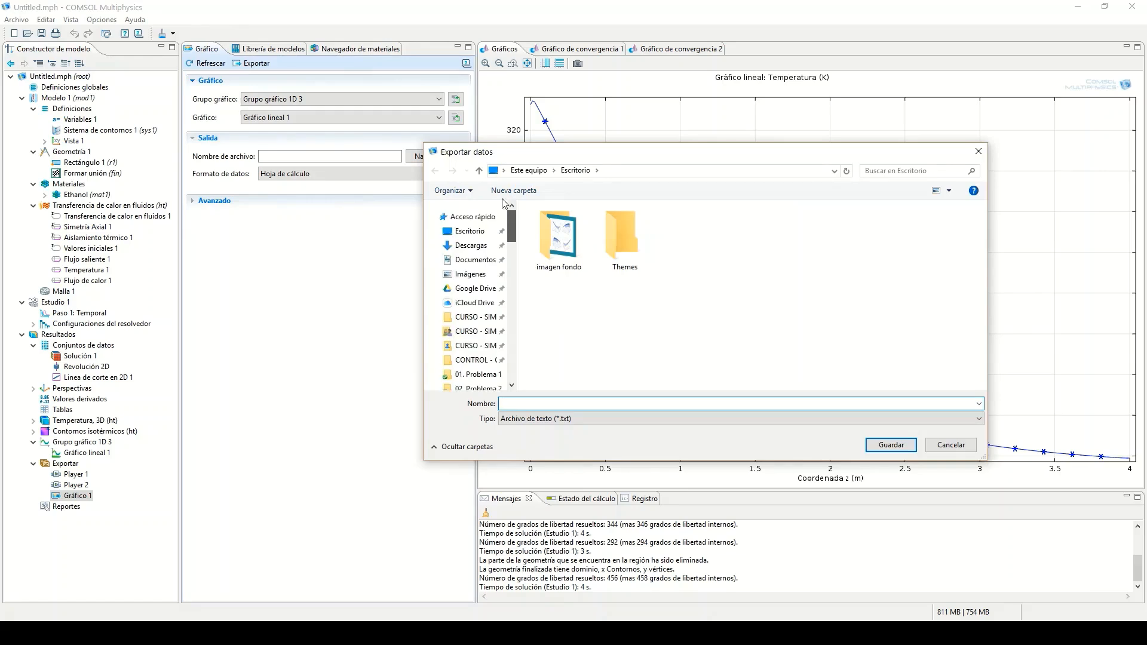
left_click(479, 233)
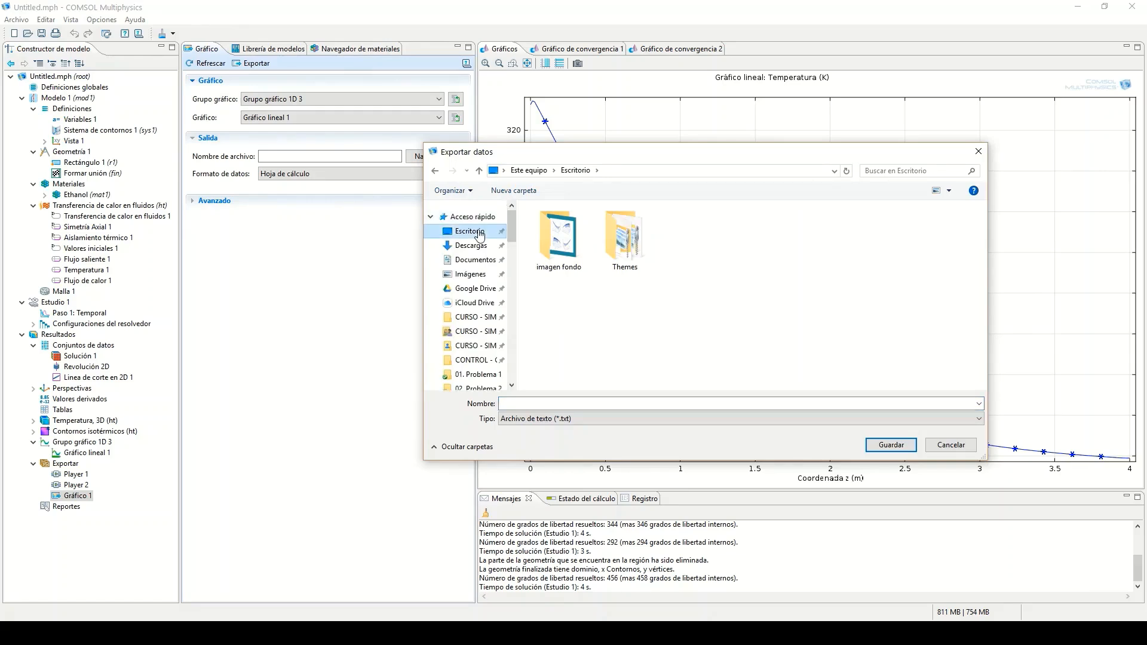
left_click(602, 419)
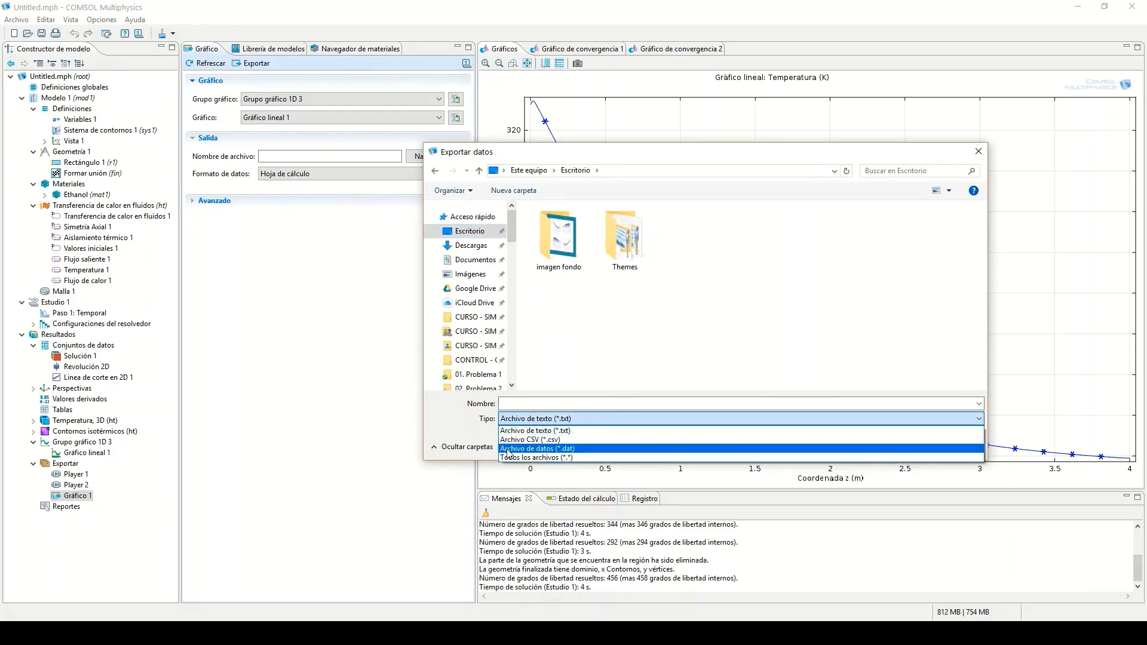
left_click(547, 440)
left_click(535, 405)
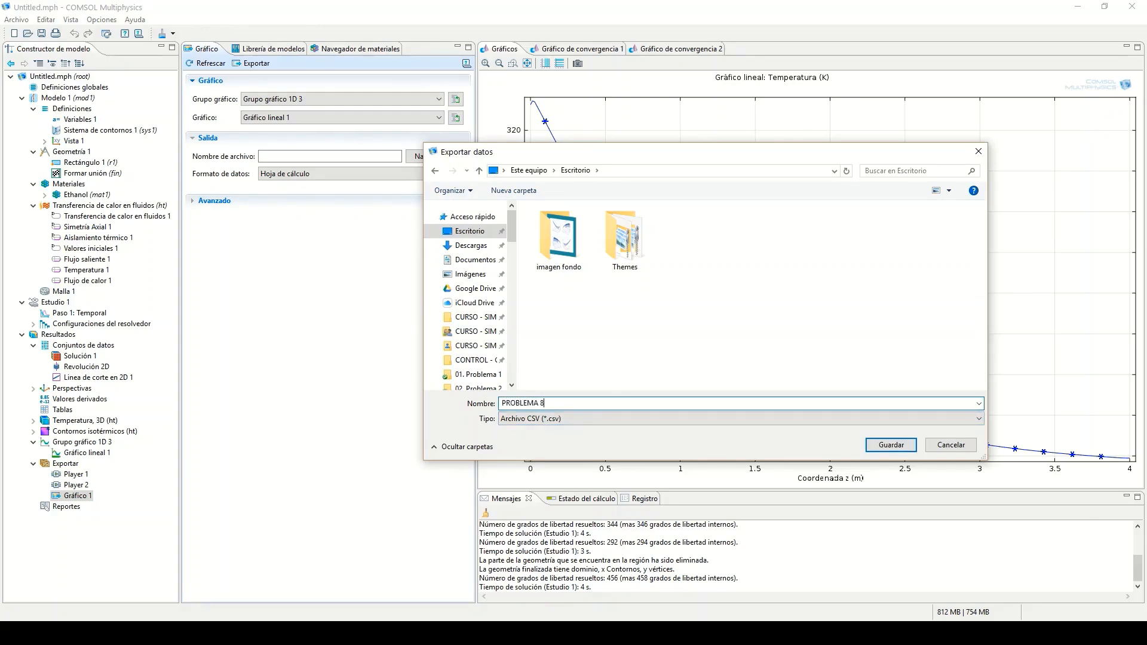
left_click(901, 448)
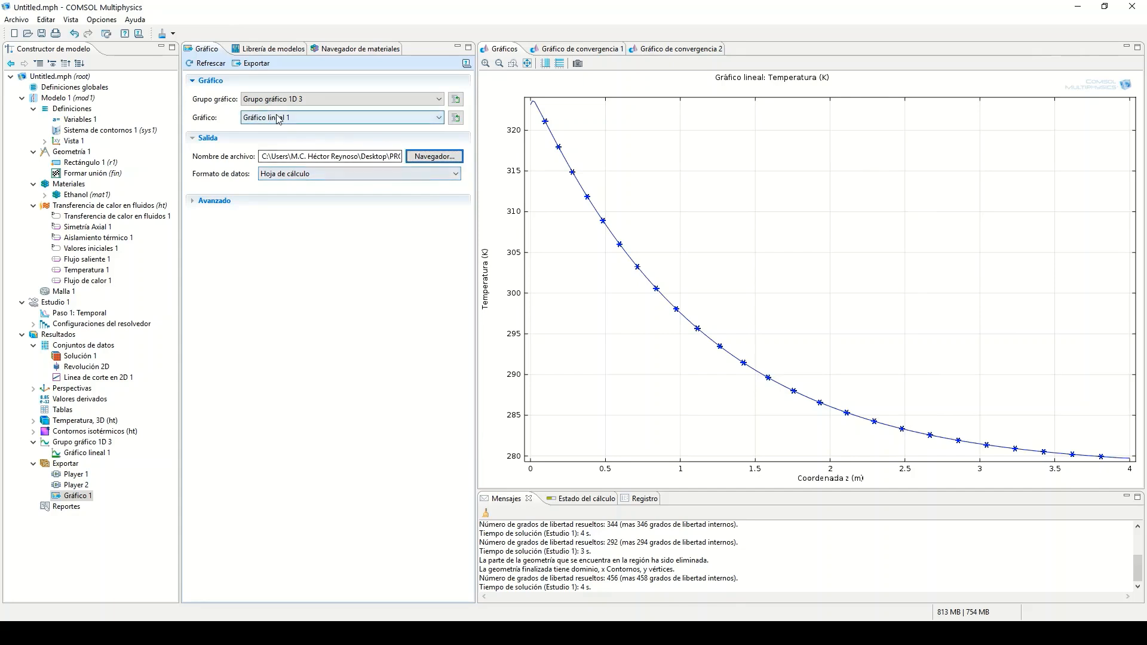
left_click(256, 64)
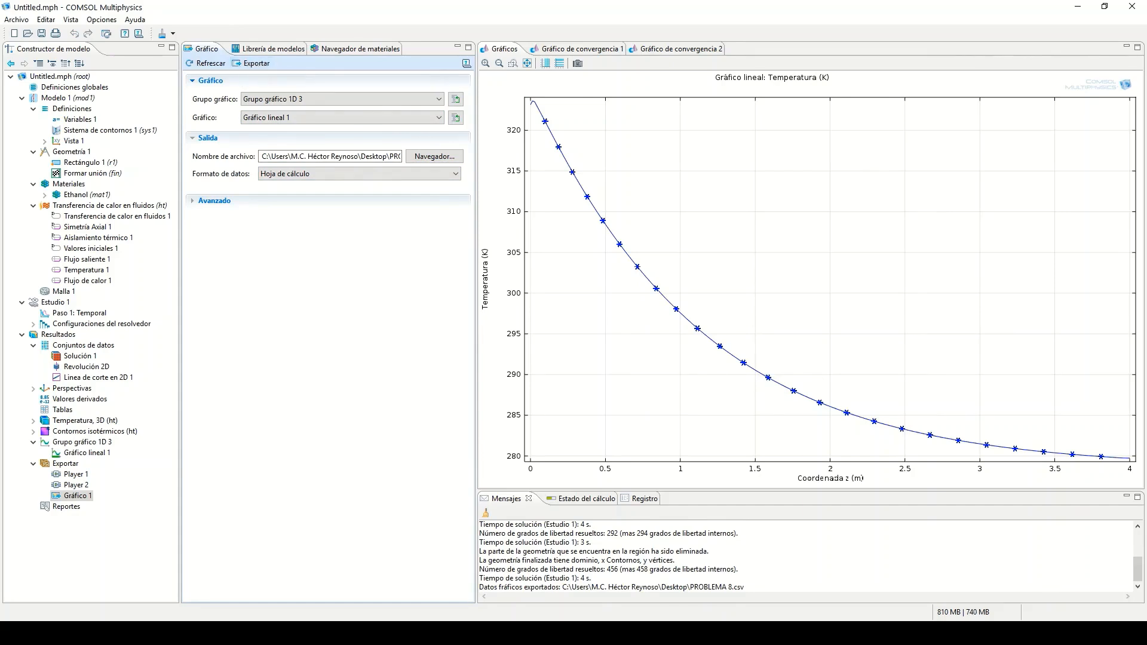
Switch to the desktop folder in File Explorer and open the exported PROBLEMA 8 CSV file in Excel
key("super+Tab")
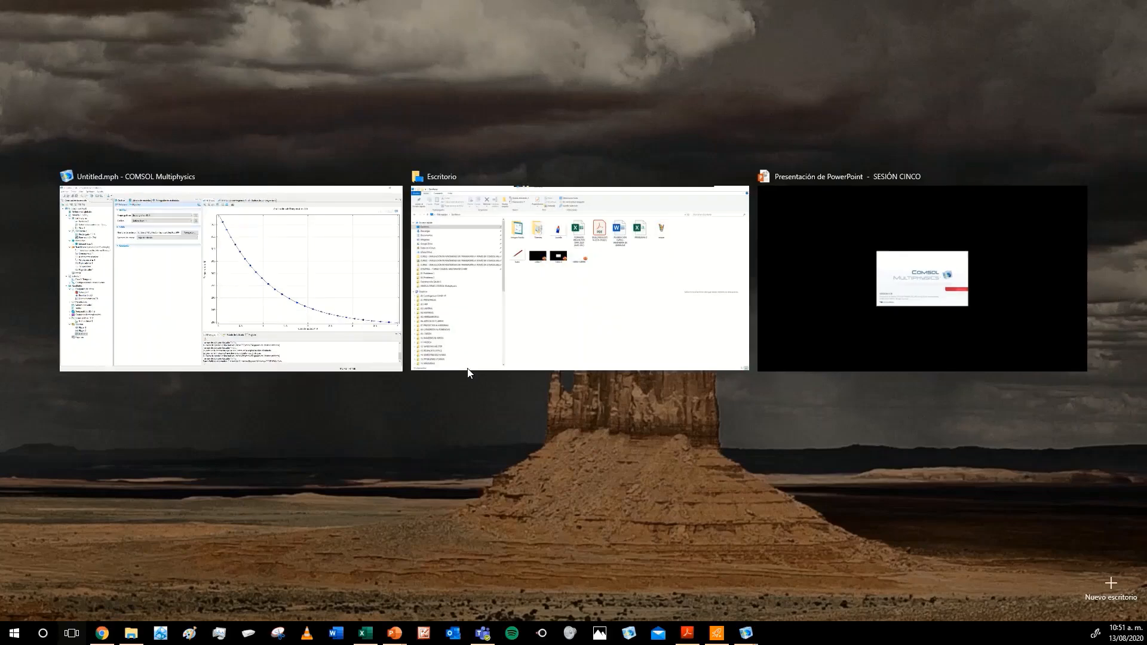
left_click(468, 369)
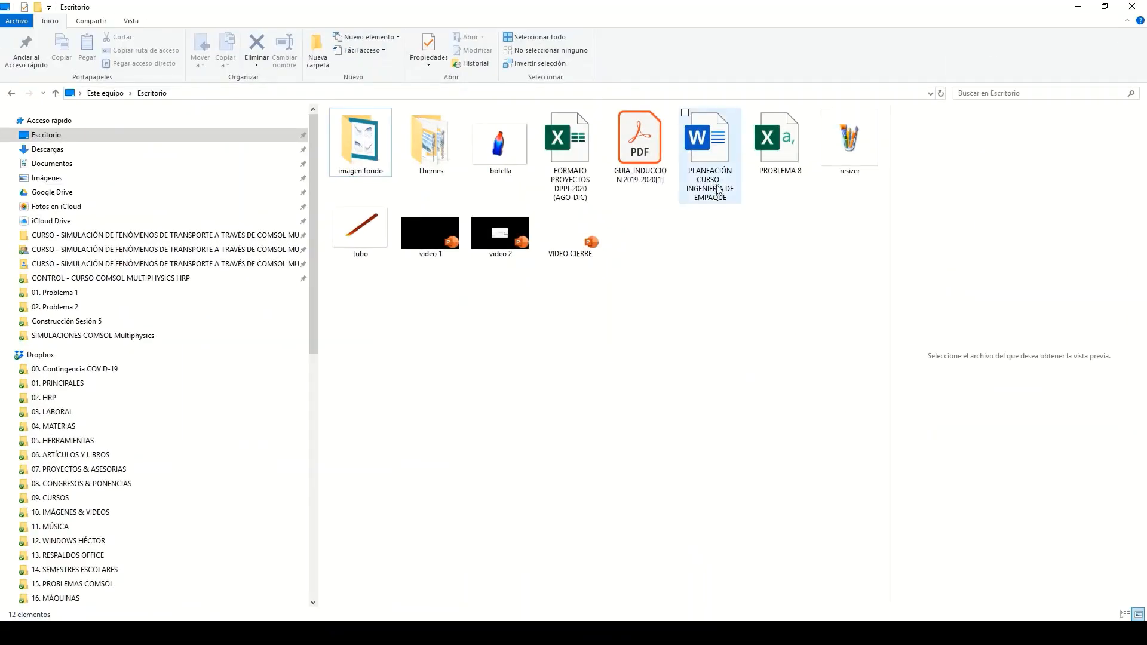
left_click(784, 181)
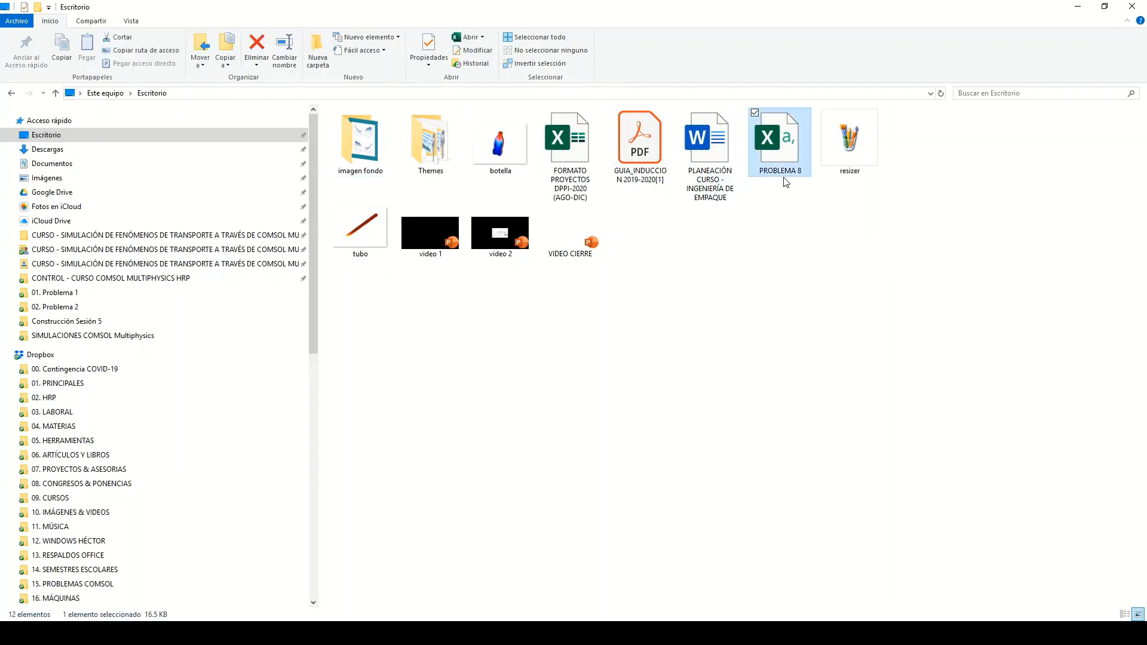
double_click(776, 158)
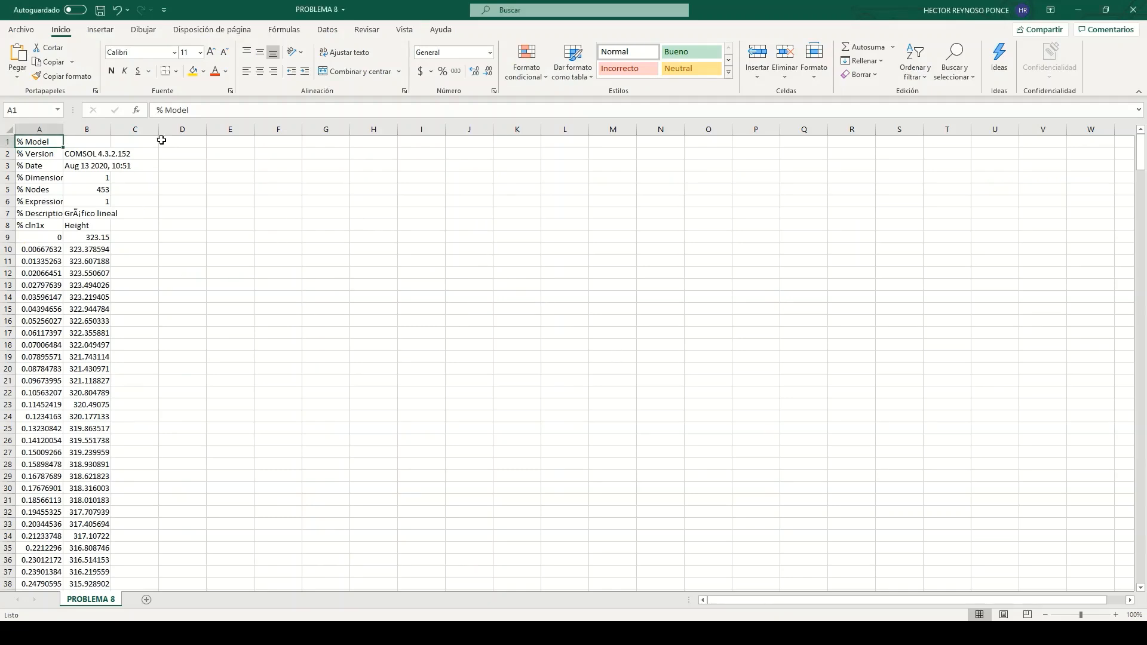
Widen columns A and B to show the full axial position and temperature values, and look over the data
double_click(62, 126)
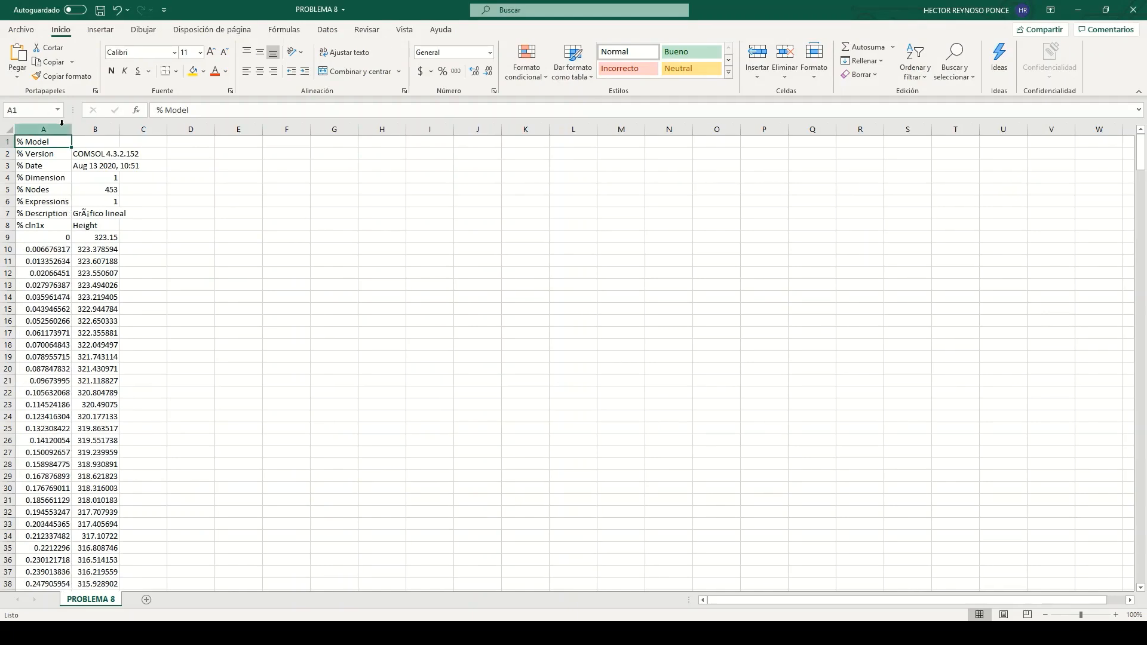
left_click(52, 238)
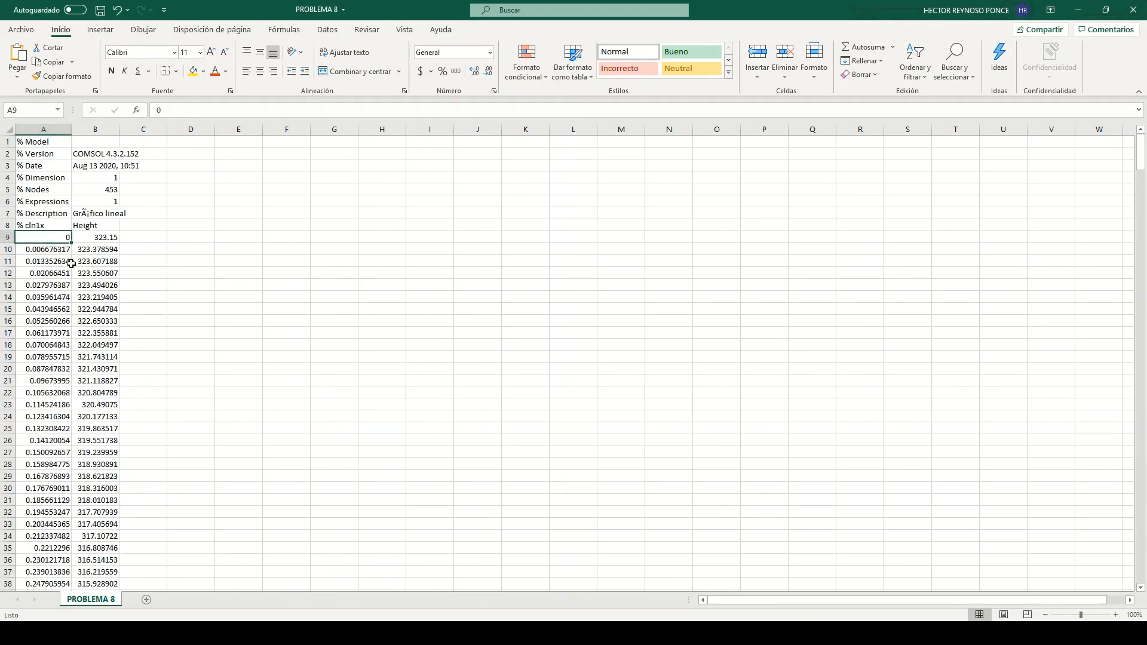
left_click_drag(121, 128, 163, 129)
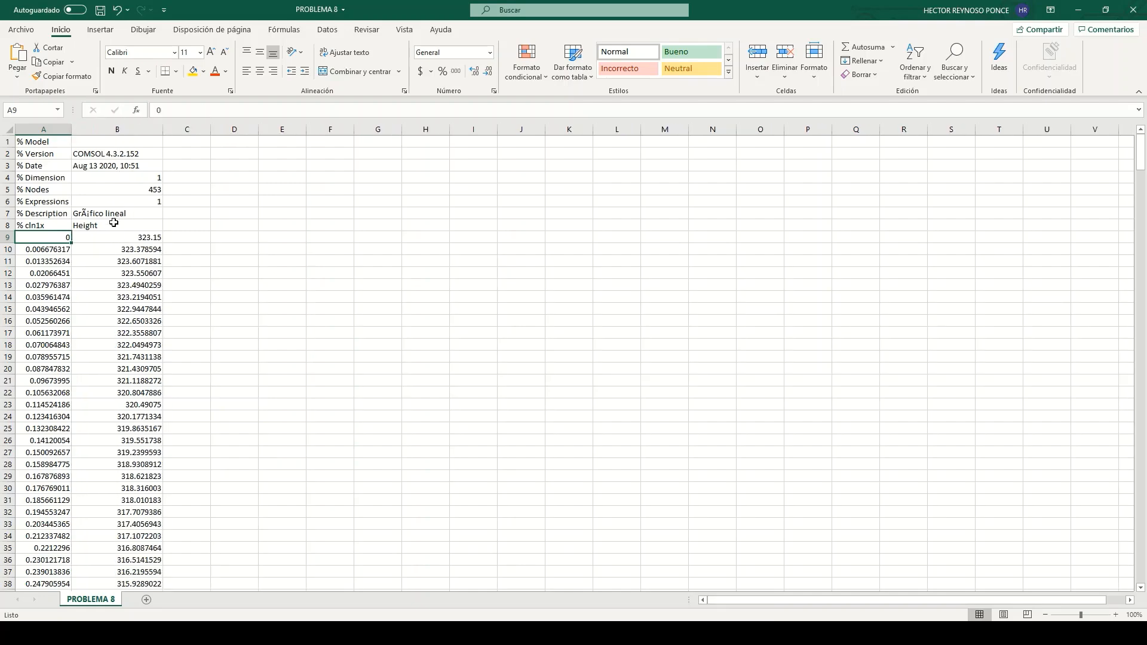
left_click(115, 241)
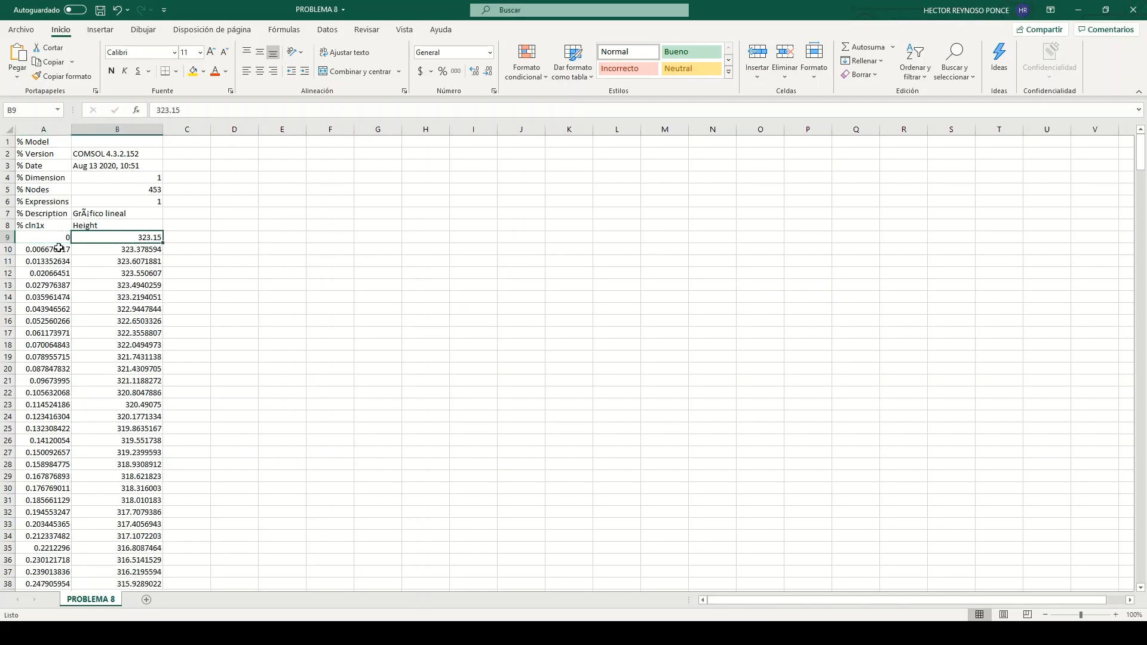
scroll(44, 480, "down", 10)
scroll(44, 480, "up", 9)
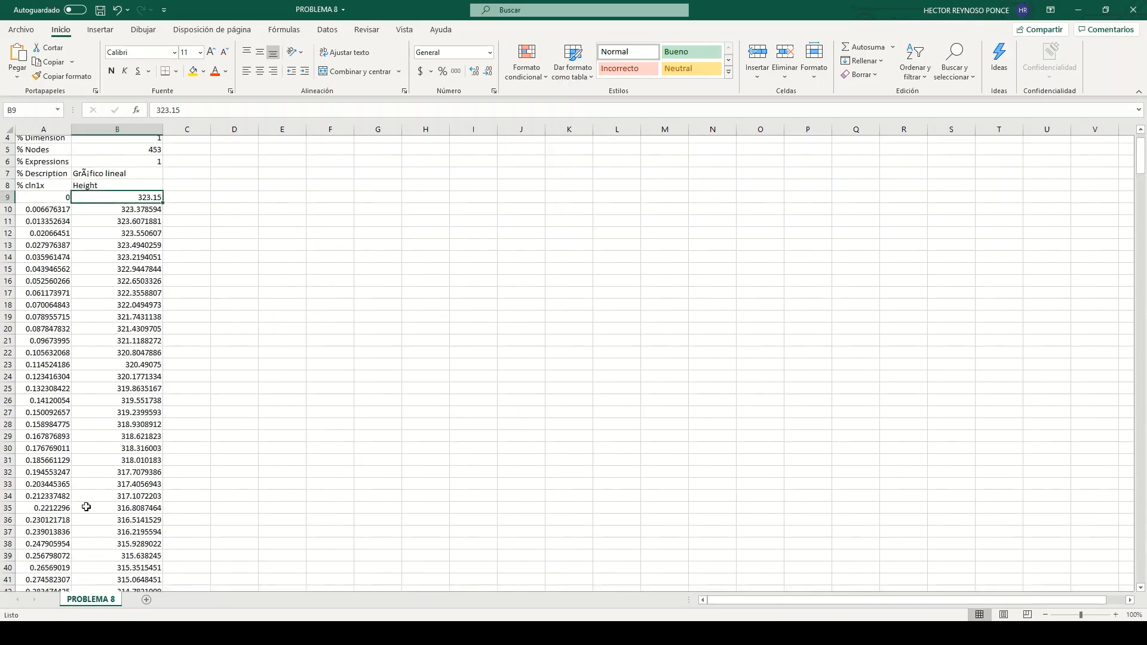
Insert an empty scatter chart on the PROBLEMA 8 sheet
left_click(350, 206)
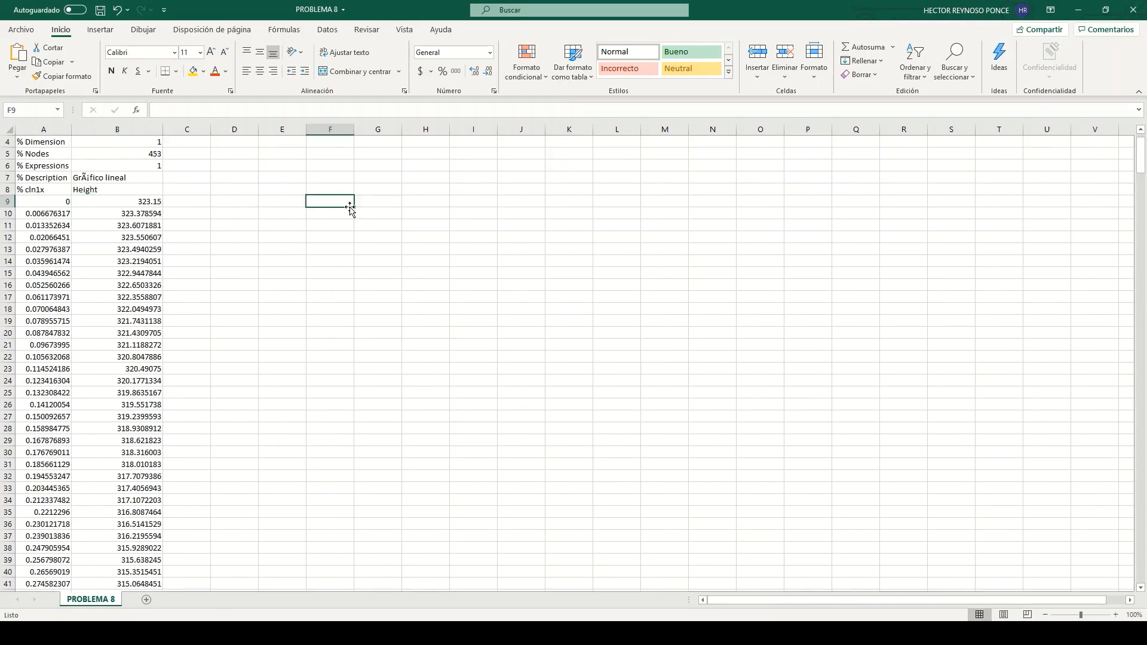
left_click(101, 30)
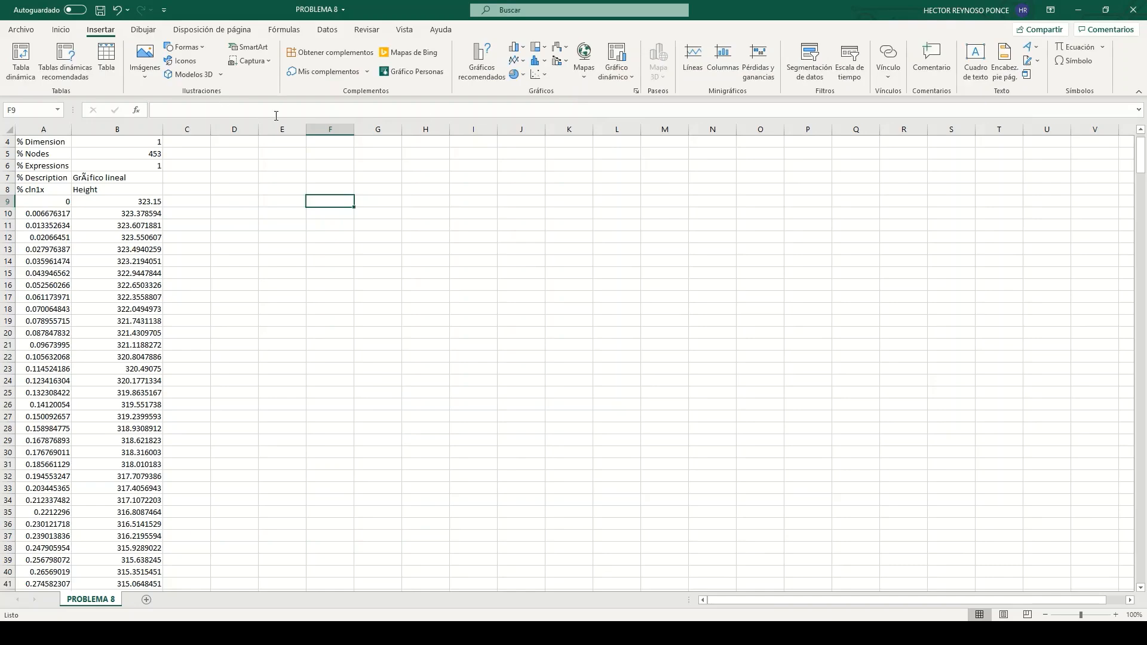
left_click(537, 74)
left_click(578, 121)
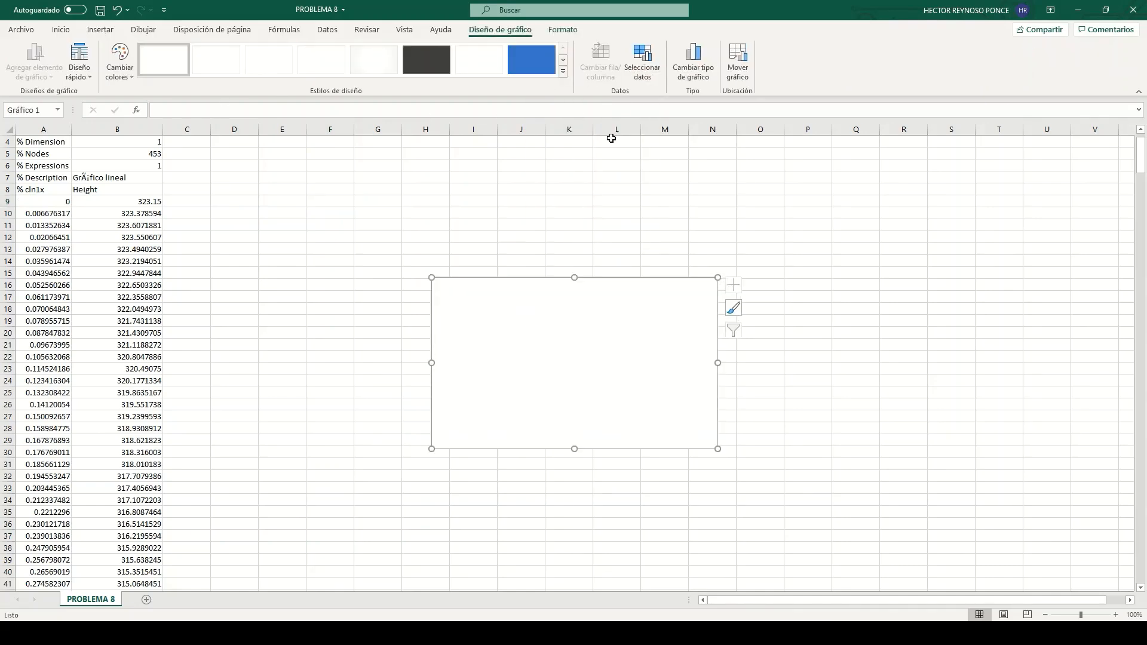
Add a chart series with X values from A9:A461 and Y values from B9:B461
left_click(642, 60)
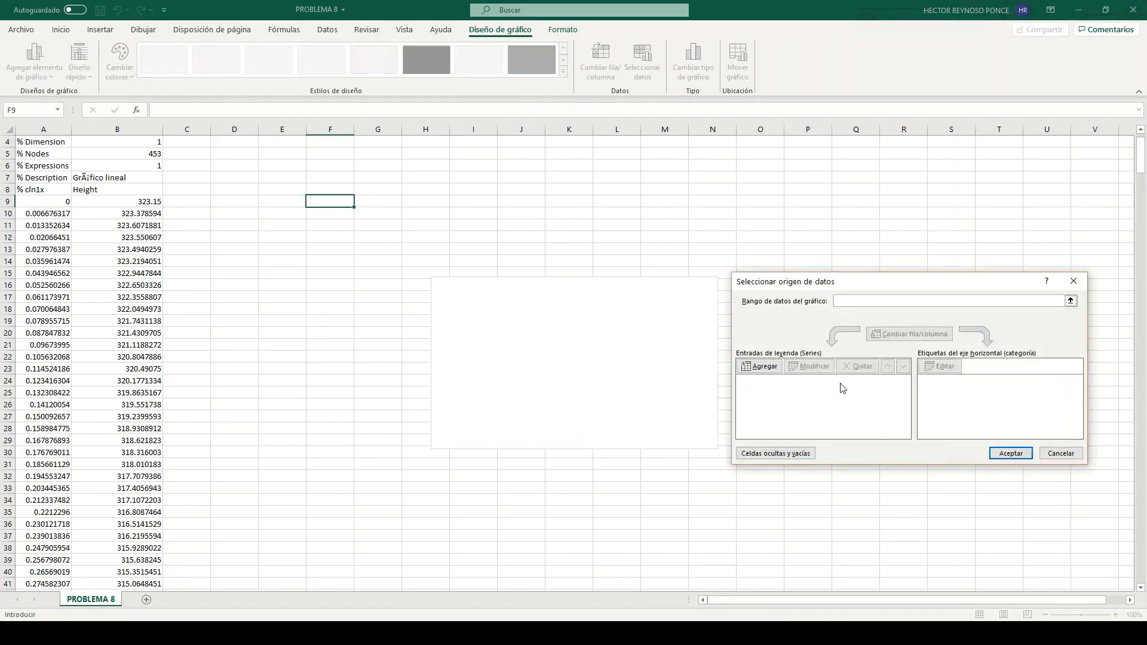
left_click(760, 367)
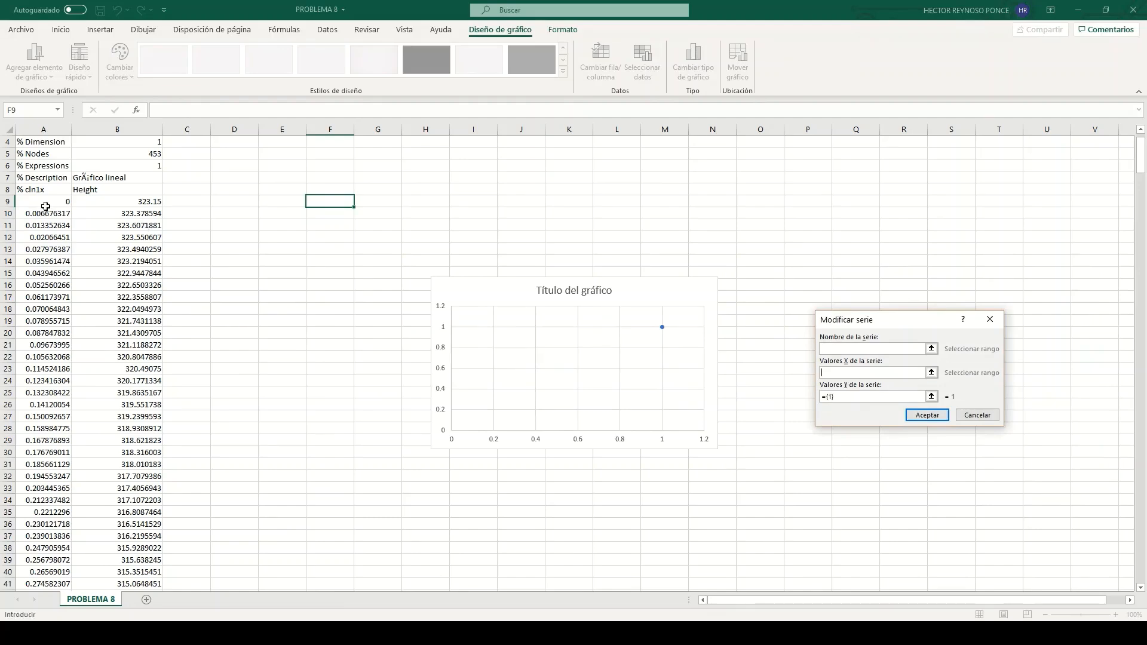
left_click_drag(45, 203, 45, 560)
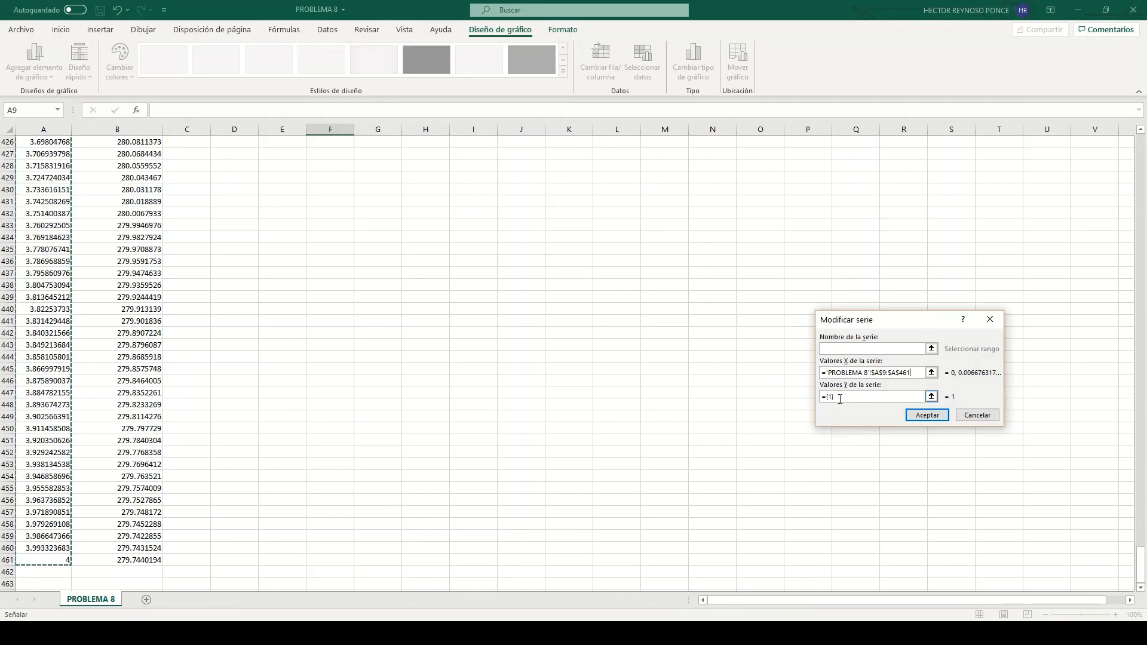
left_click_drag(923, 396, 813, 398)
key("BackSpace")
left_click_drag(119, 560, 80, 233)
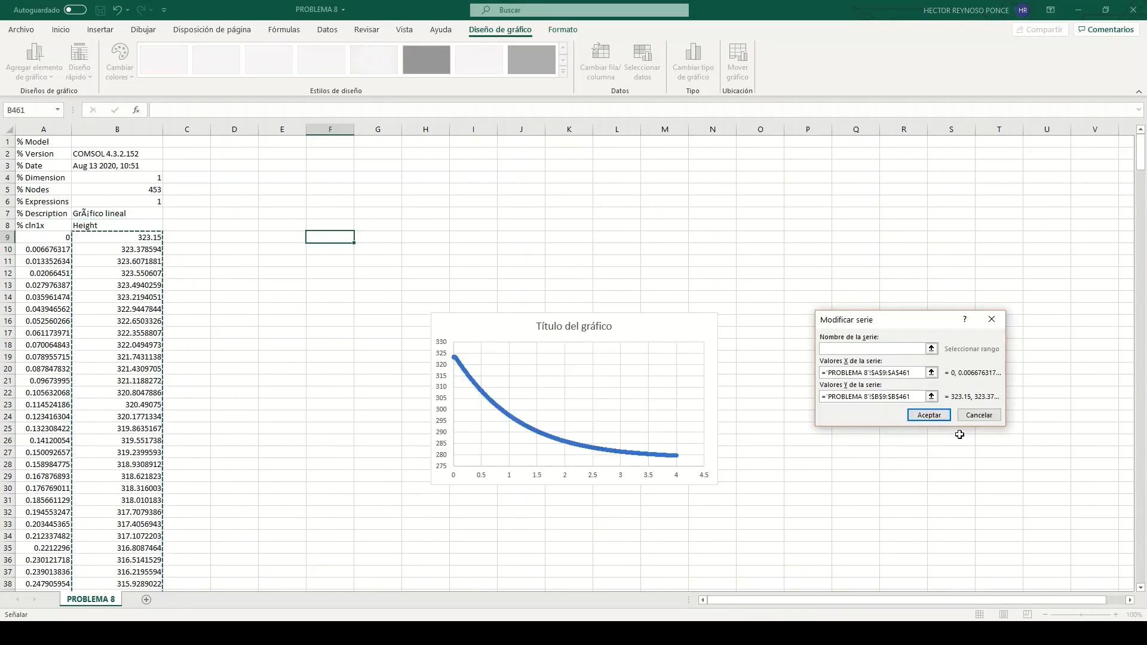
left_click(914, 417)
left_click(1011, 453)
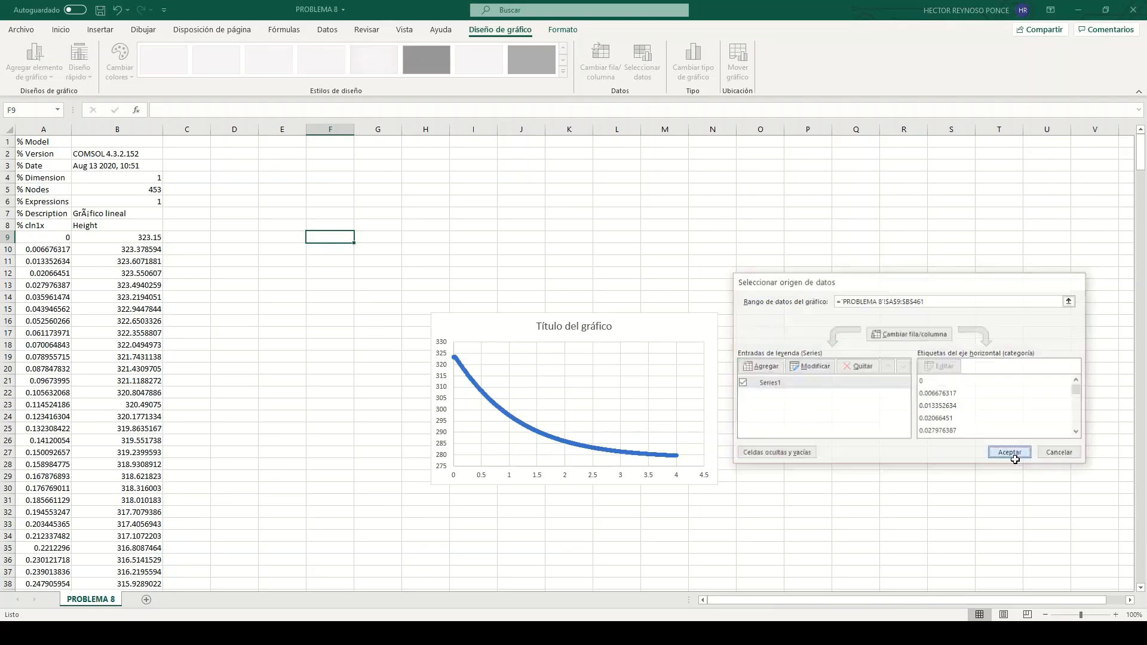
Move the chart beside the data, enlarge it to span about columns G to T and rows 3 to 35, and select its temperature series
left_click_drag(630, 288, 601, 251)
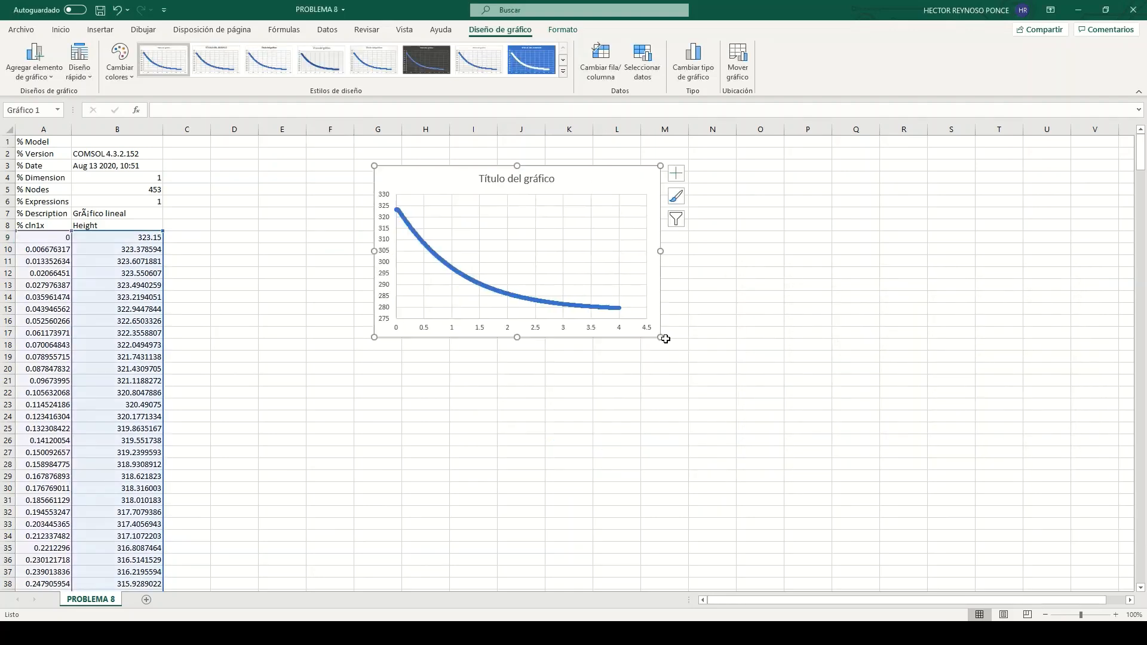
left_click_drag(661, 338, 997, 554)
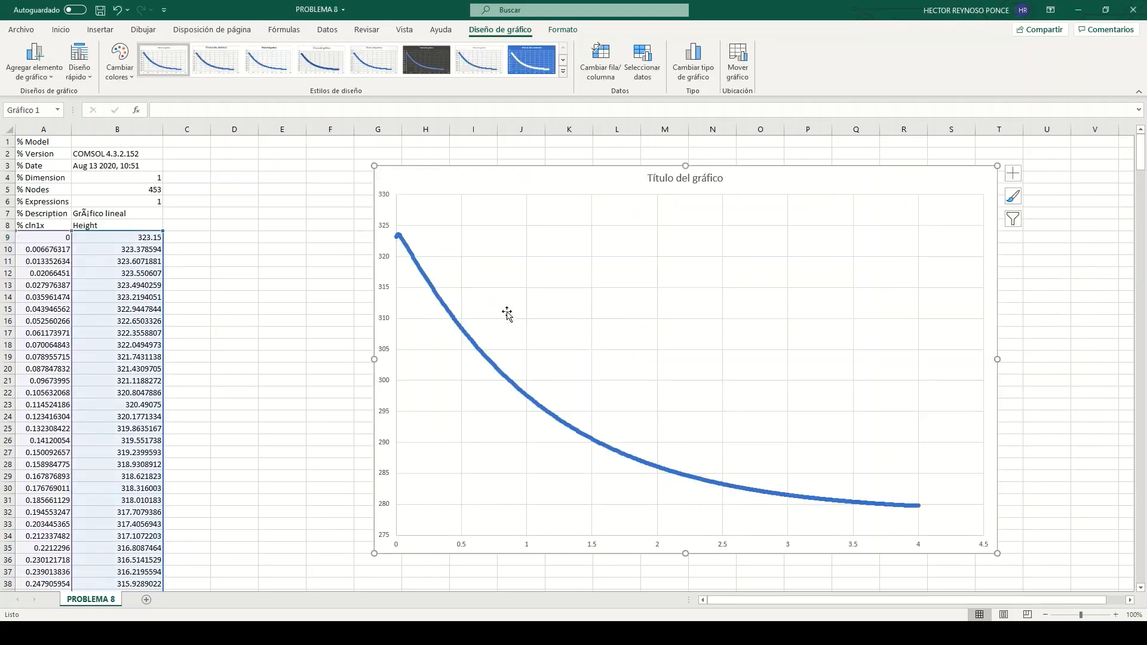
left_click(564, 436)
scroll(160, 382, "down", 2)
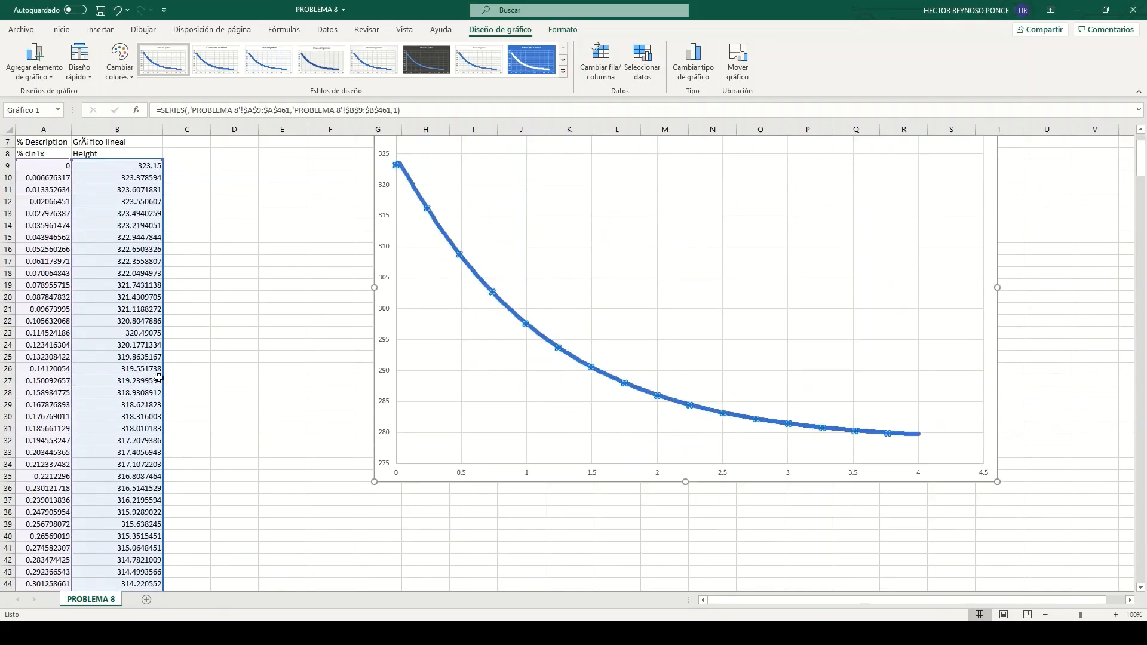
Look up the temperatures near the 2.53 m axial position, highlight rows 292 to 294, and return to the chart at the sheet's beginning
scroll(179, 495, "down", 16)
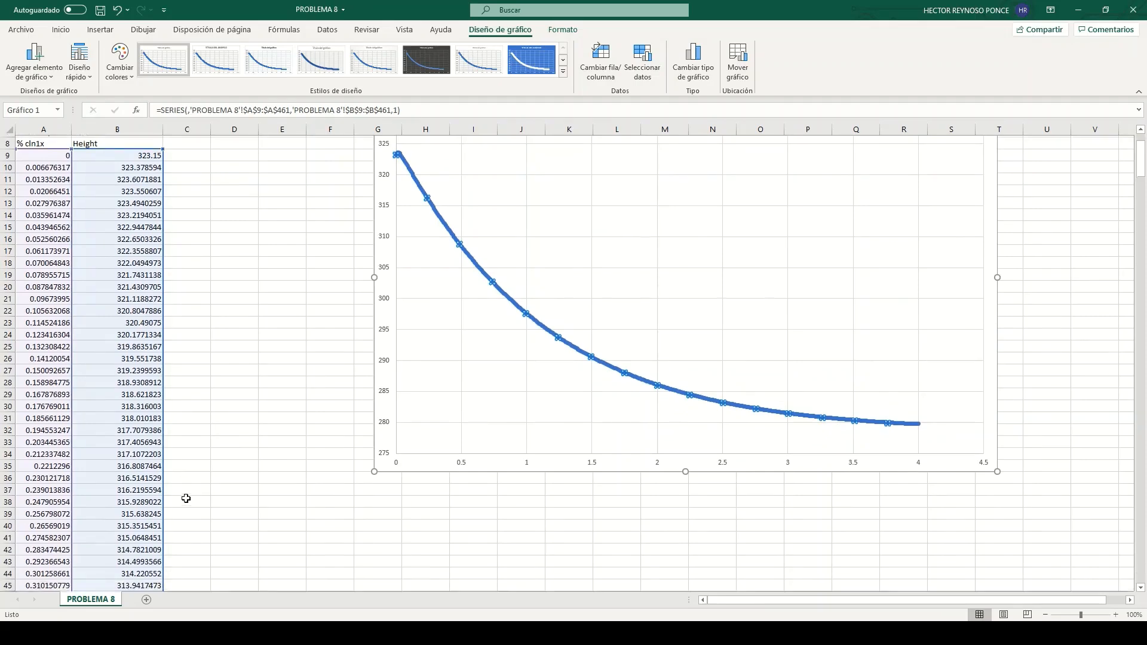
scroll(185, 498, "down", 20)
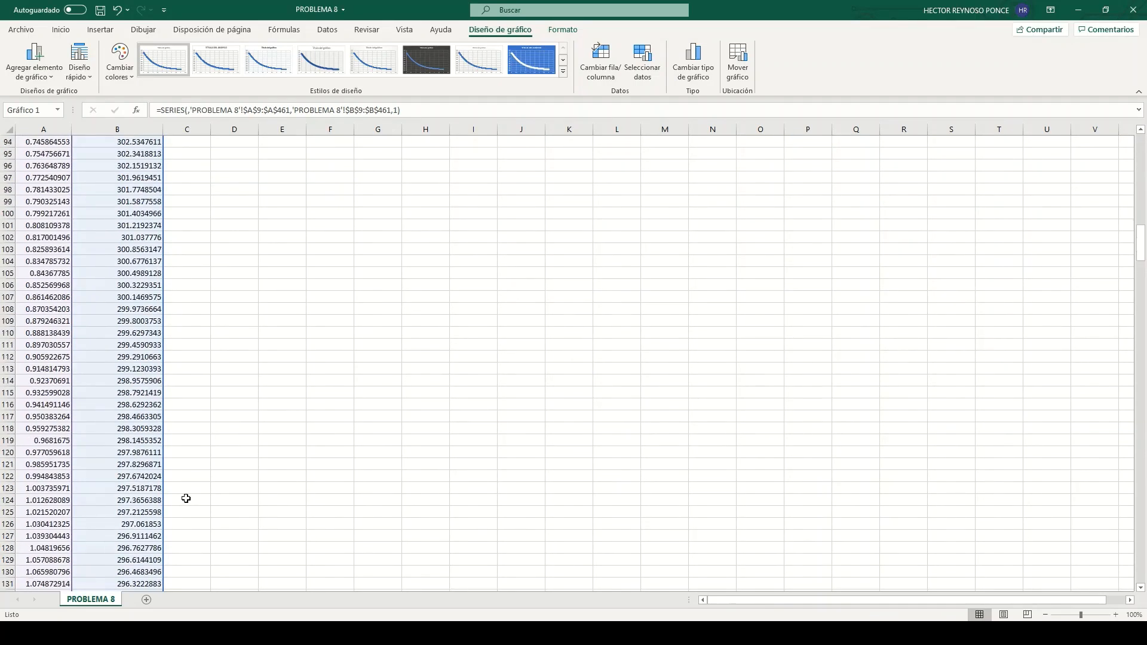
scroll(186, 498, "down", 20)
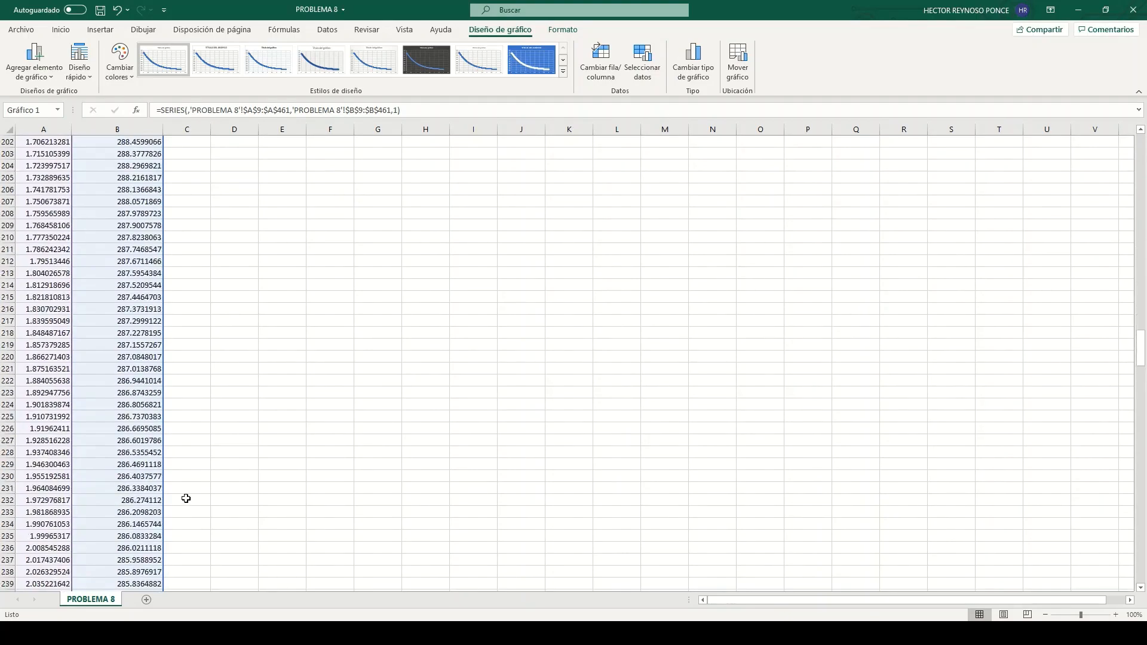
scroll(186, 498, "down", 12)
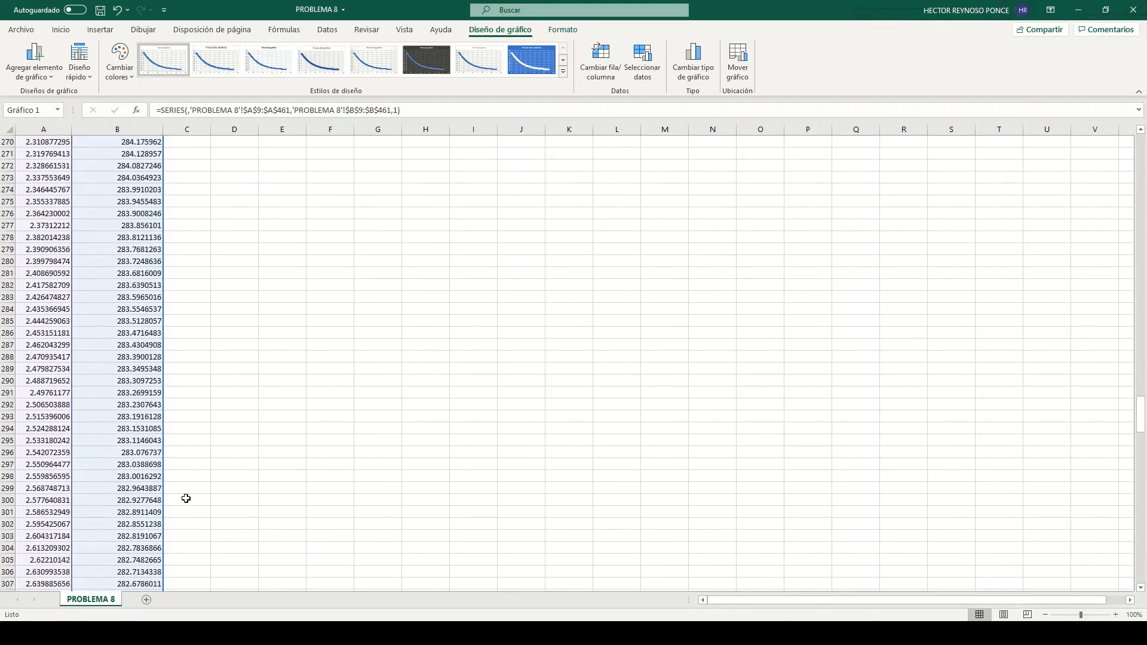
left_click(246, 452)
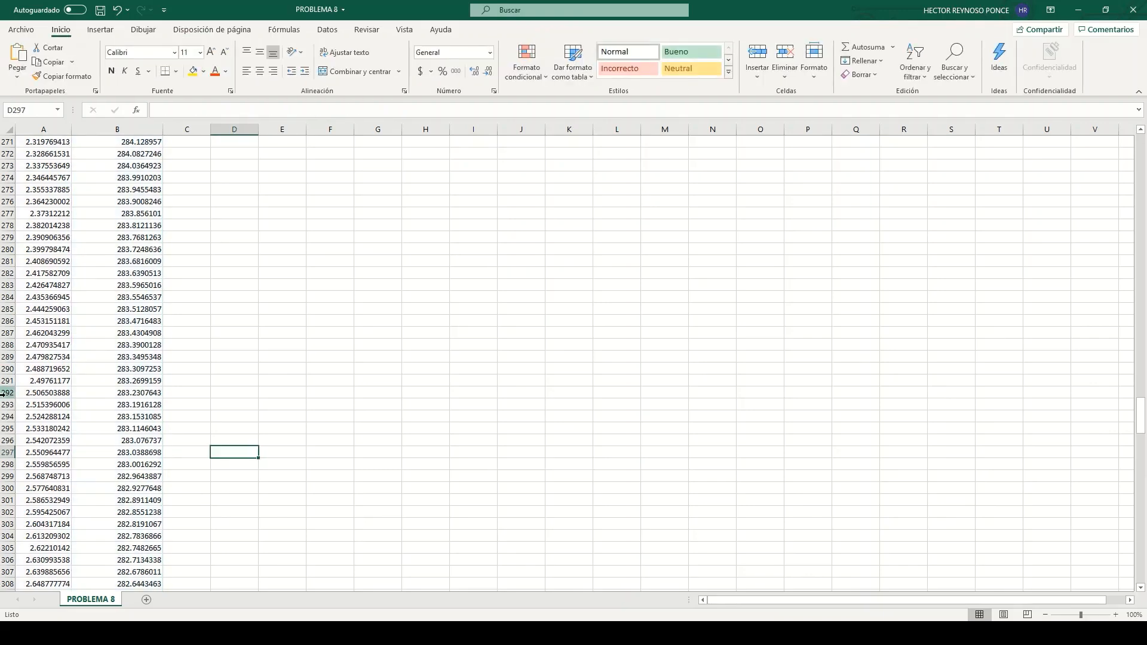
left_click_drag(3, 394, 50, 419)
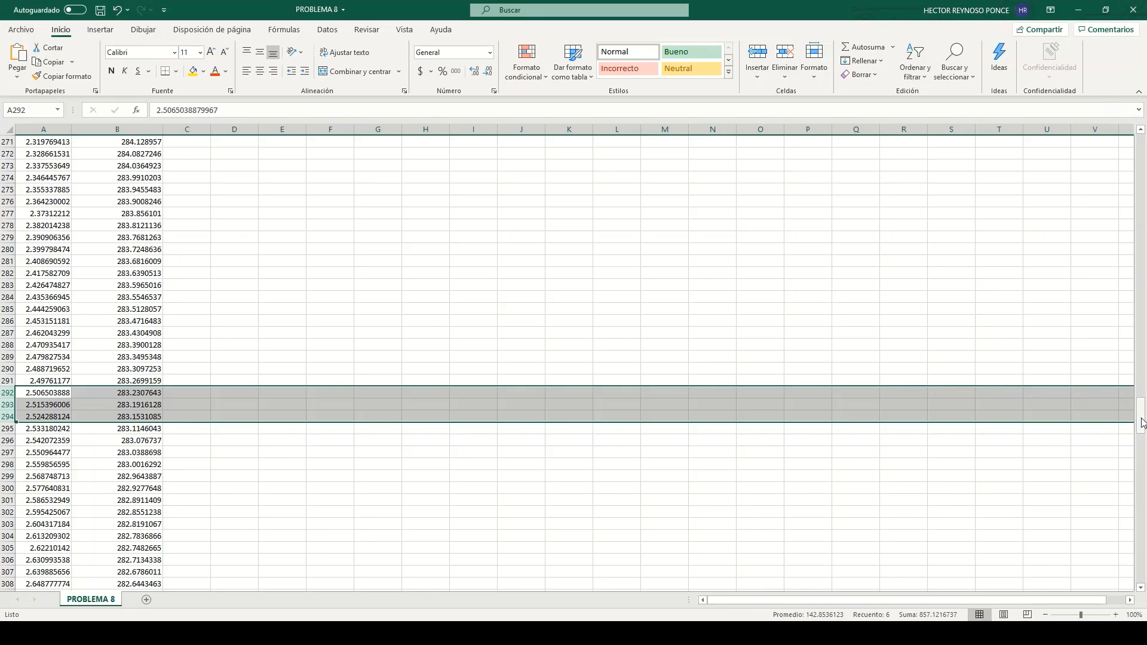
left_click_drag(1141, 414, 1141, 153)
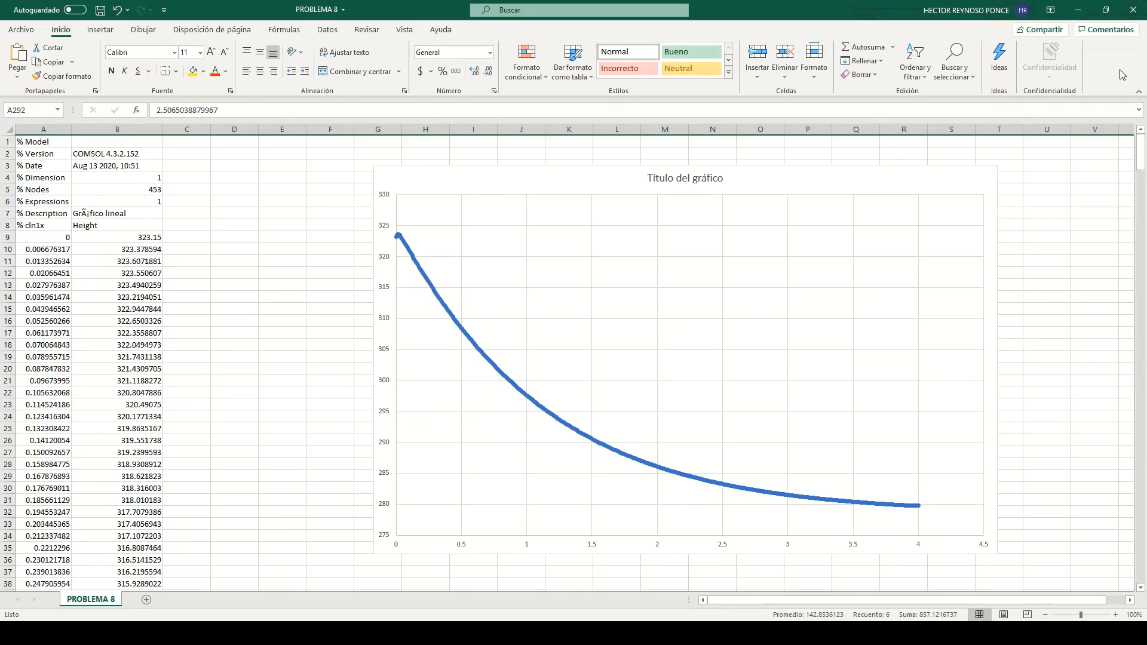
left_click(339, 222)
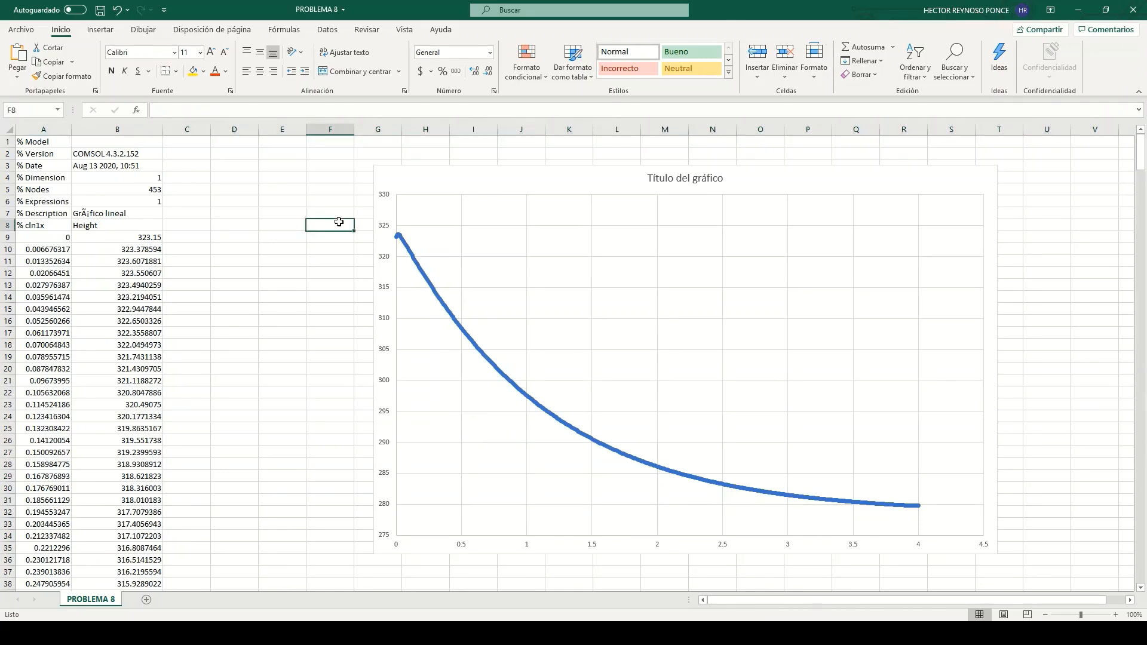